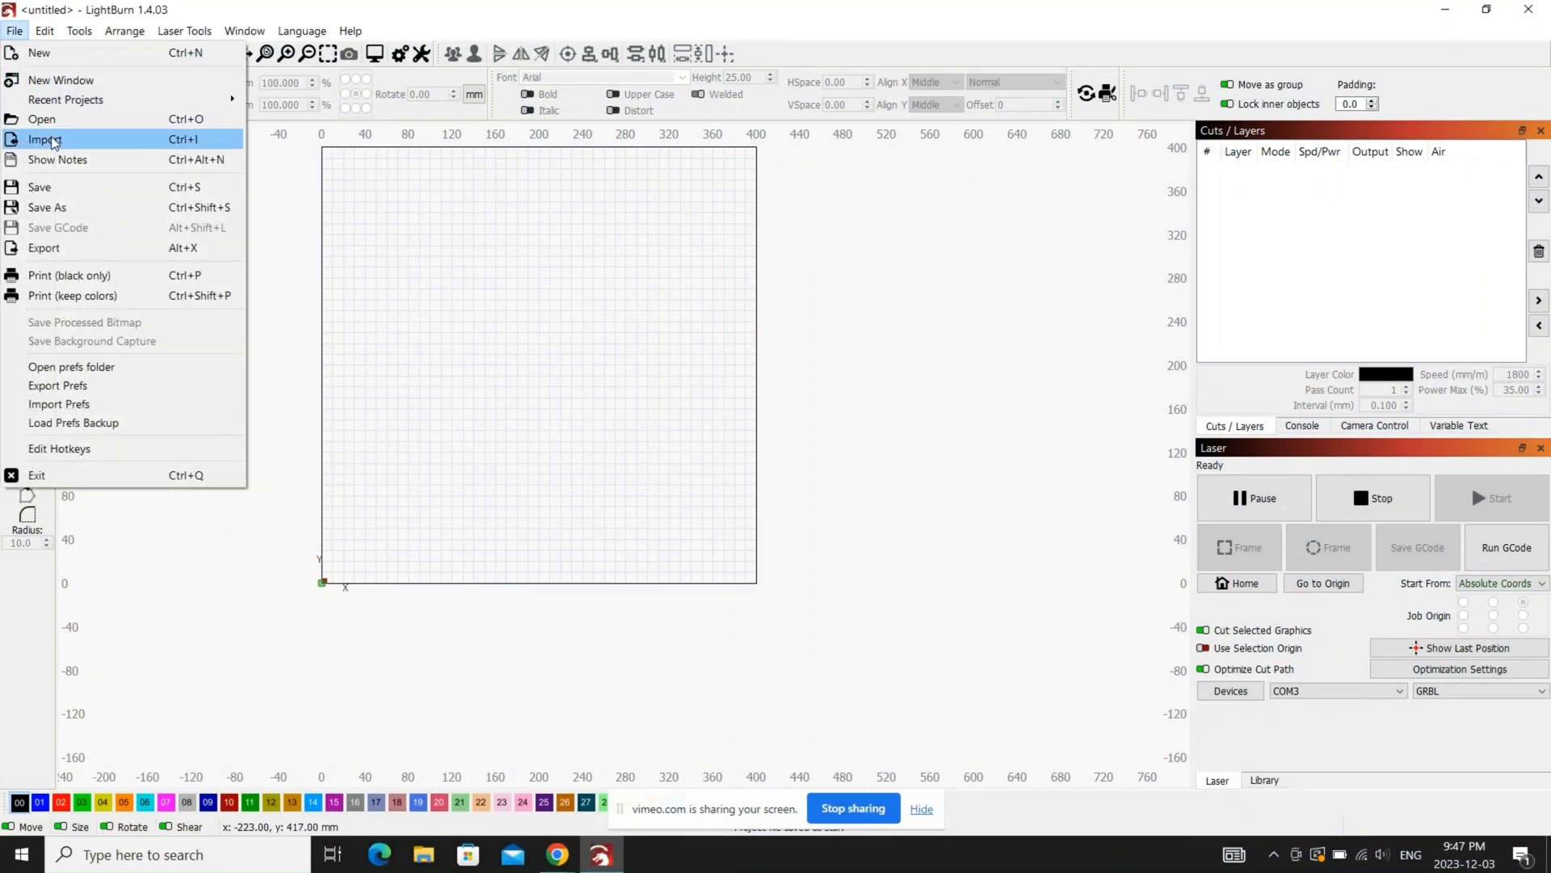
Step: Import the christmas-star-icon image and move it to the lower-left of the canvas
left_click(48, 140)
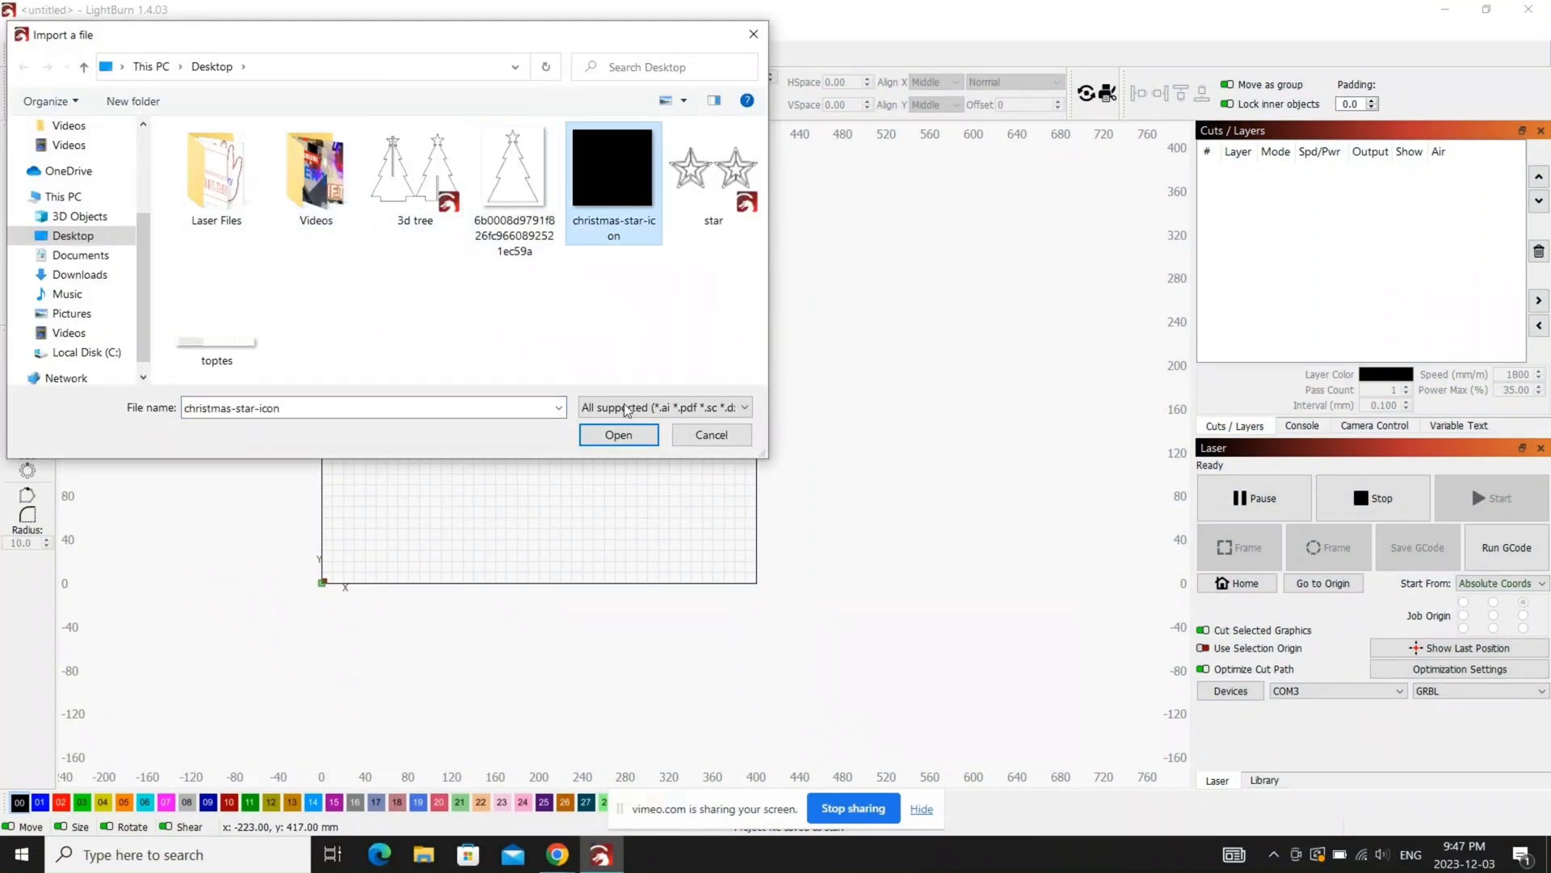
left_click(618, 435)
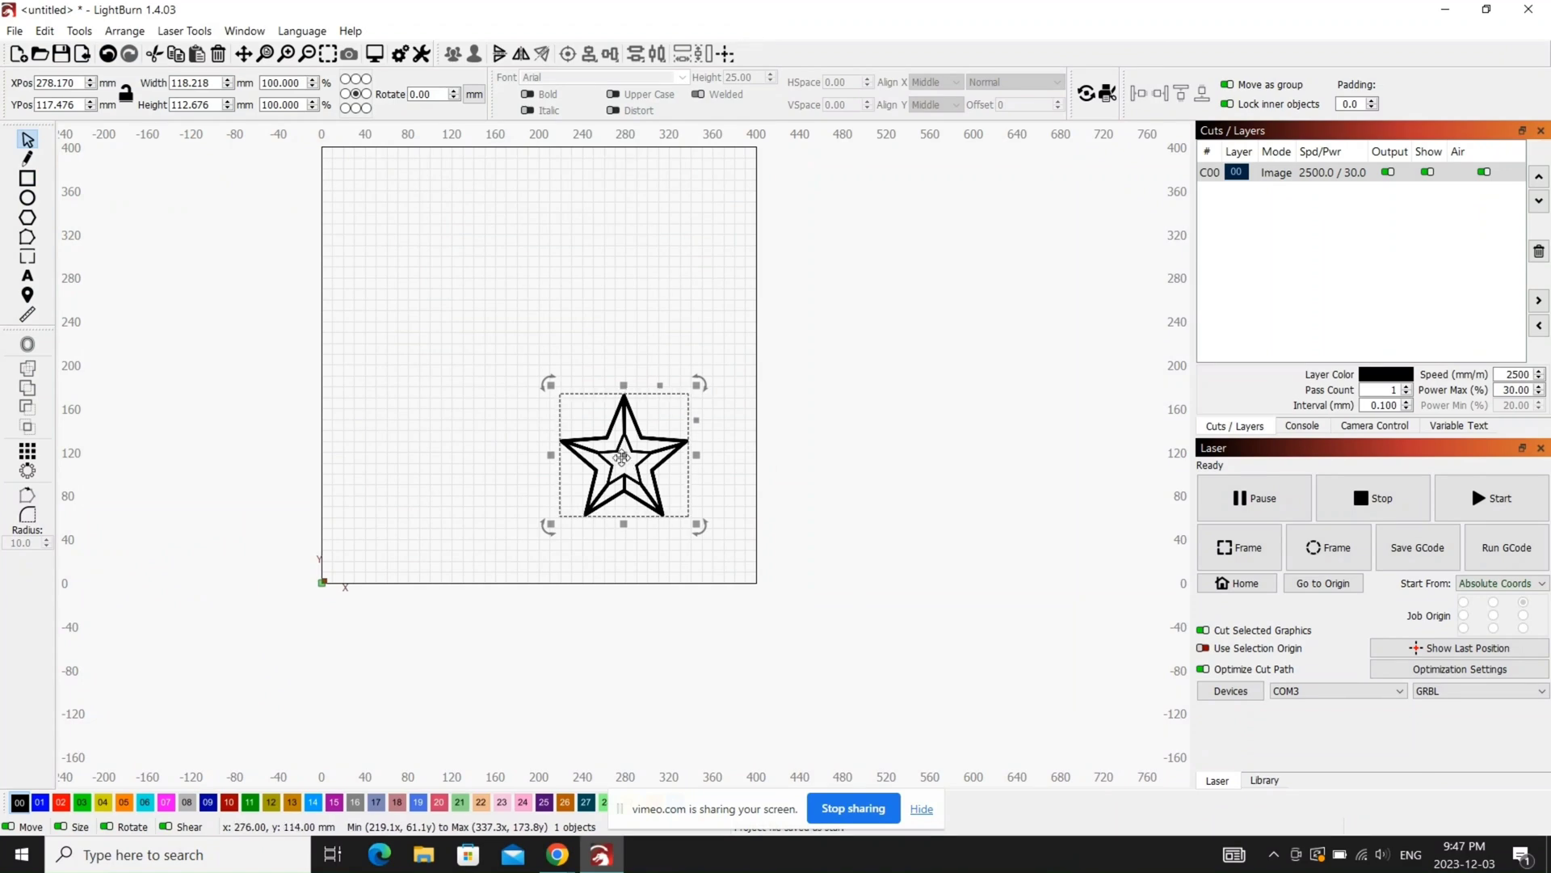
left_click_drag(621, 458, 394, 523)
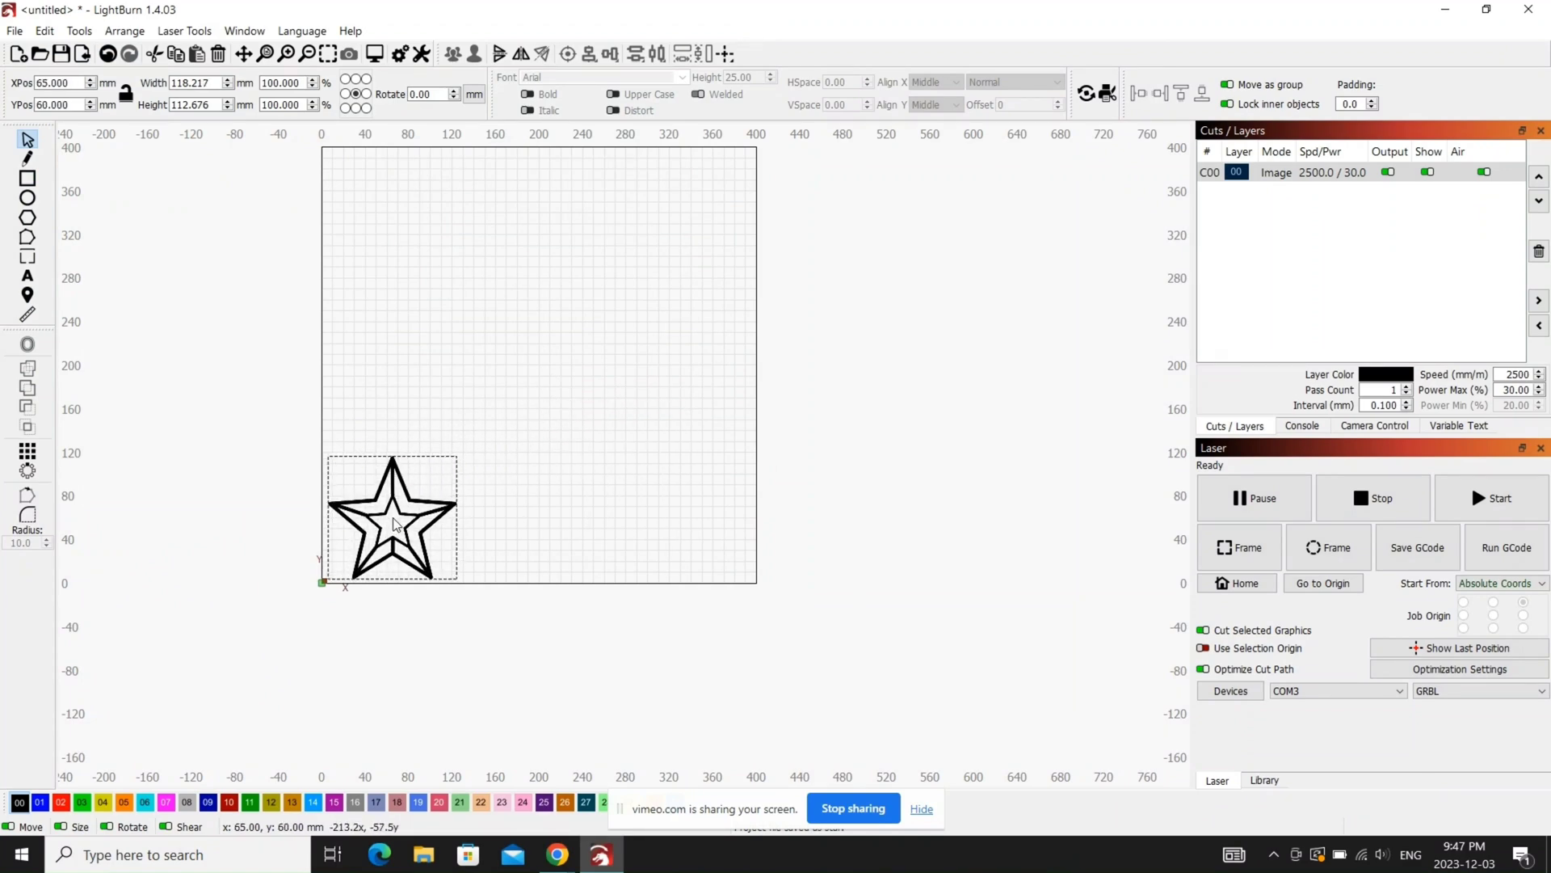
scroll(394, 524, "up", 6)
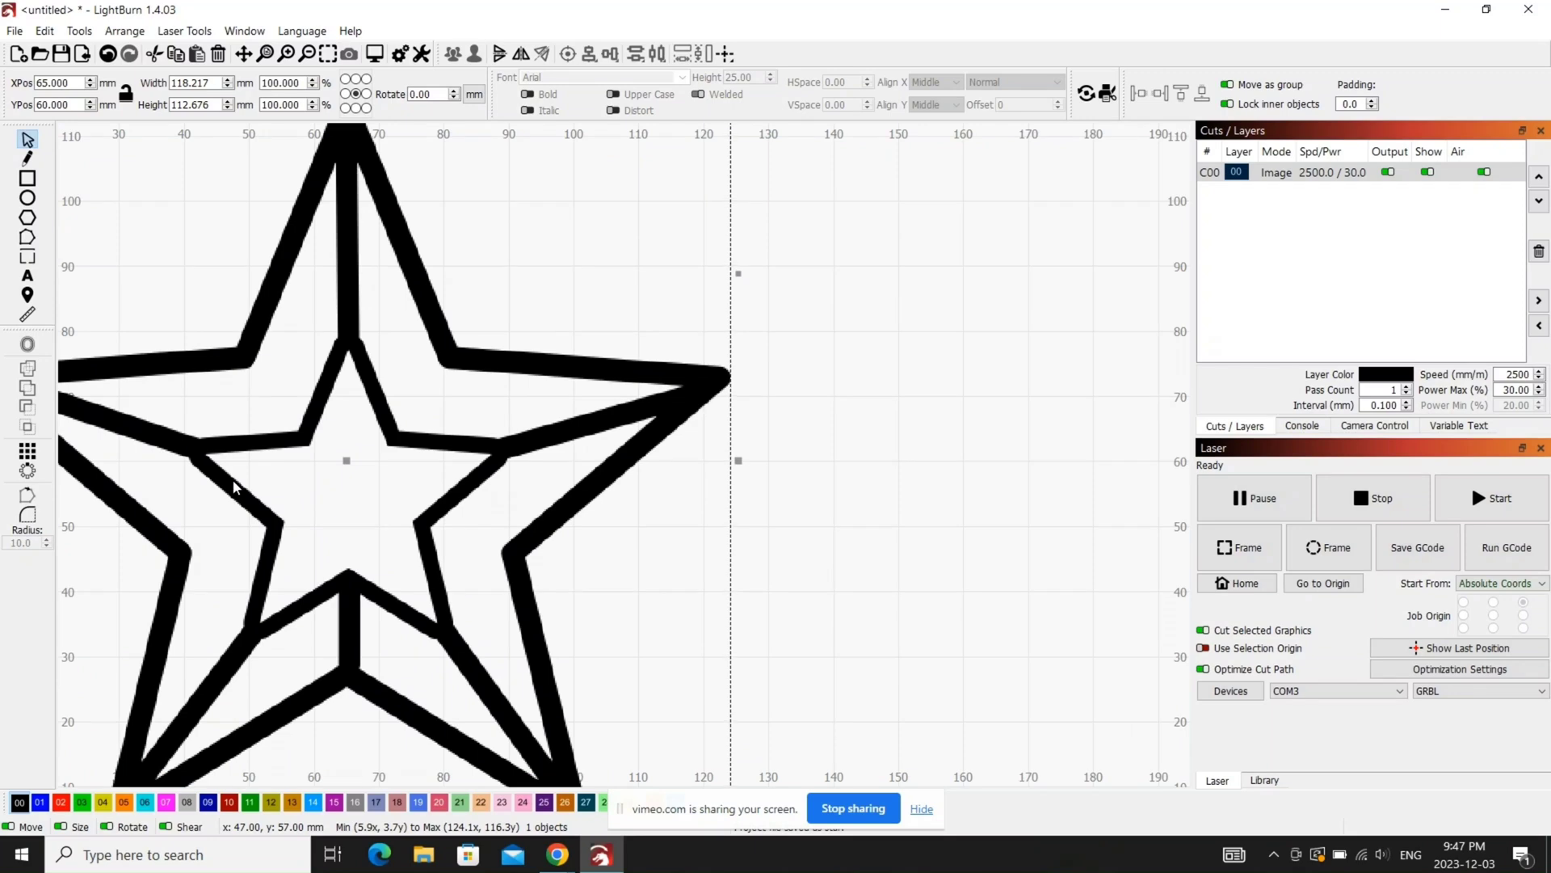
scroll(121, 512, "down", 1)
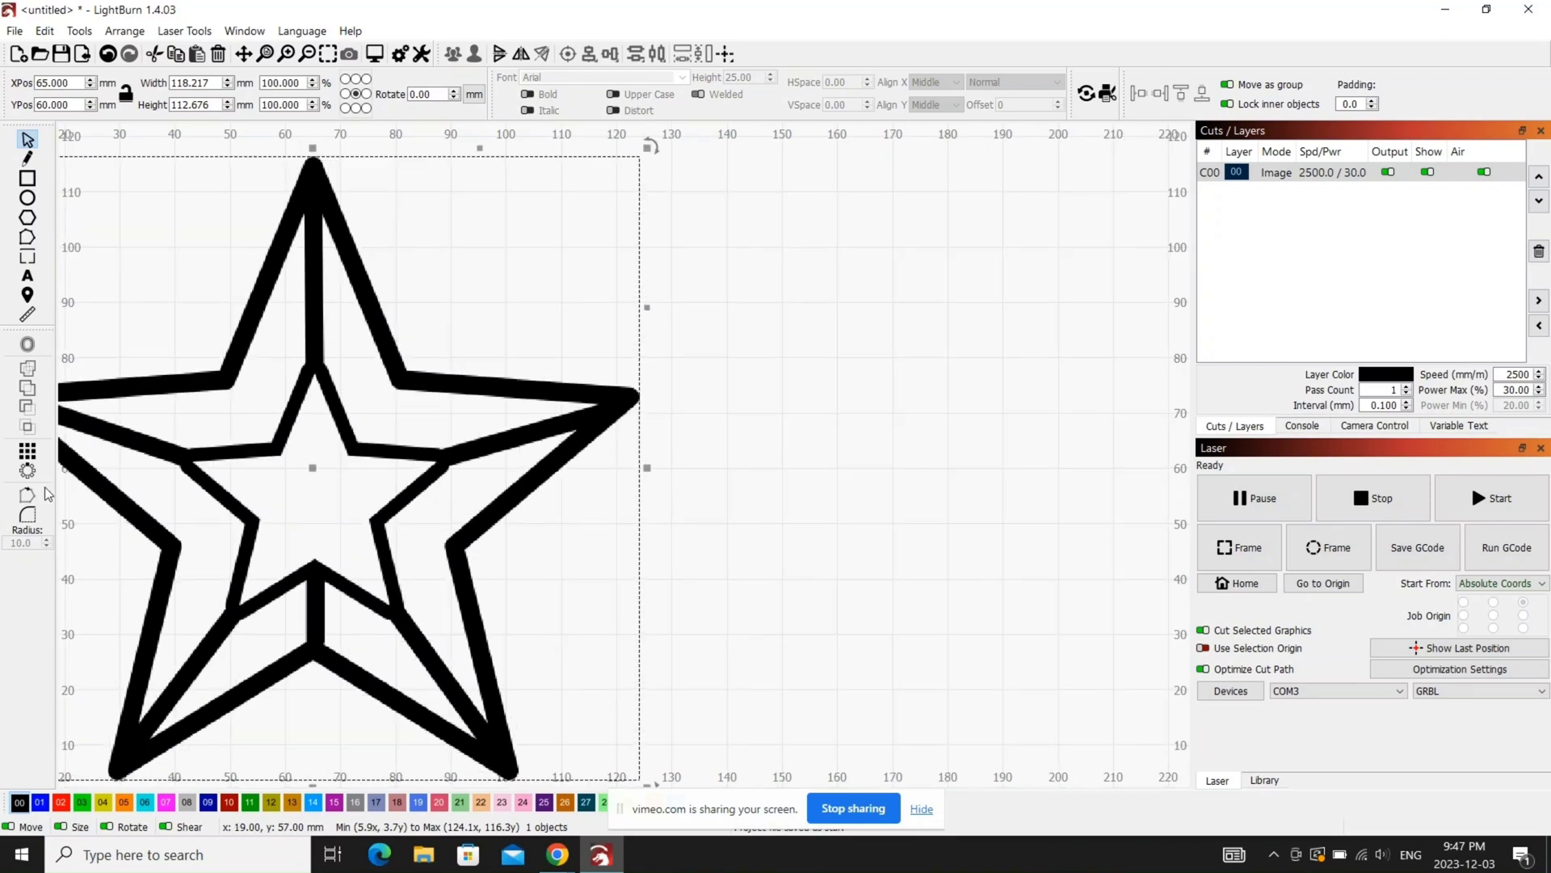
scroll(806, 392, "down", 1)
Step: Trace the star image into a vector outline with a lowered threshold
right_click(512, 443)
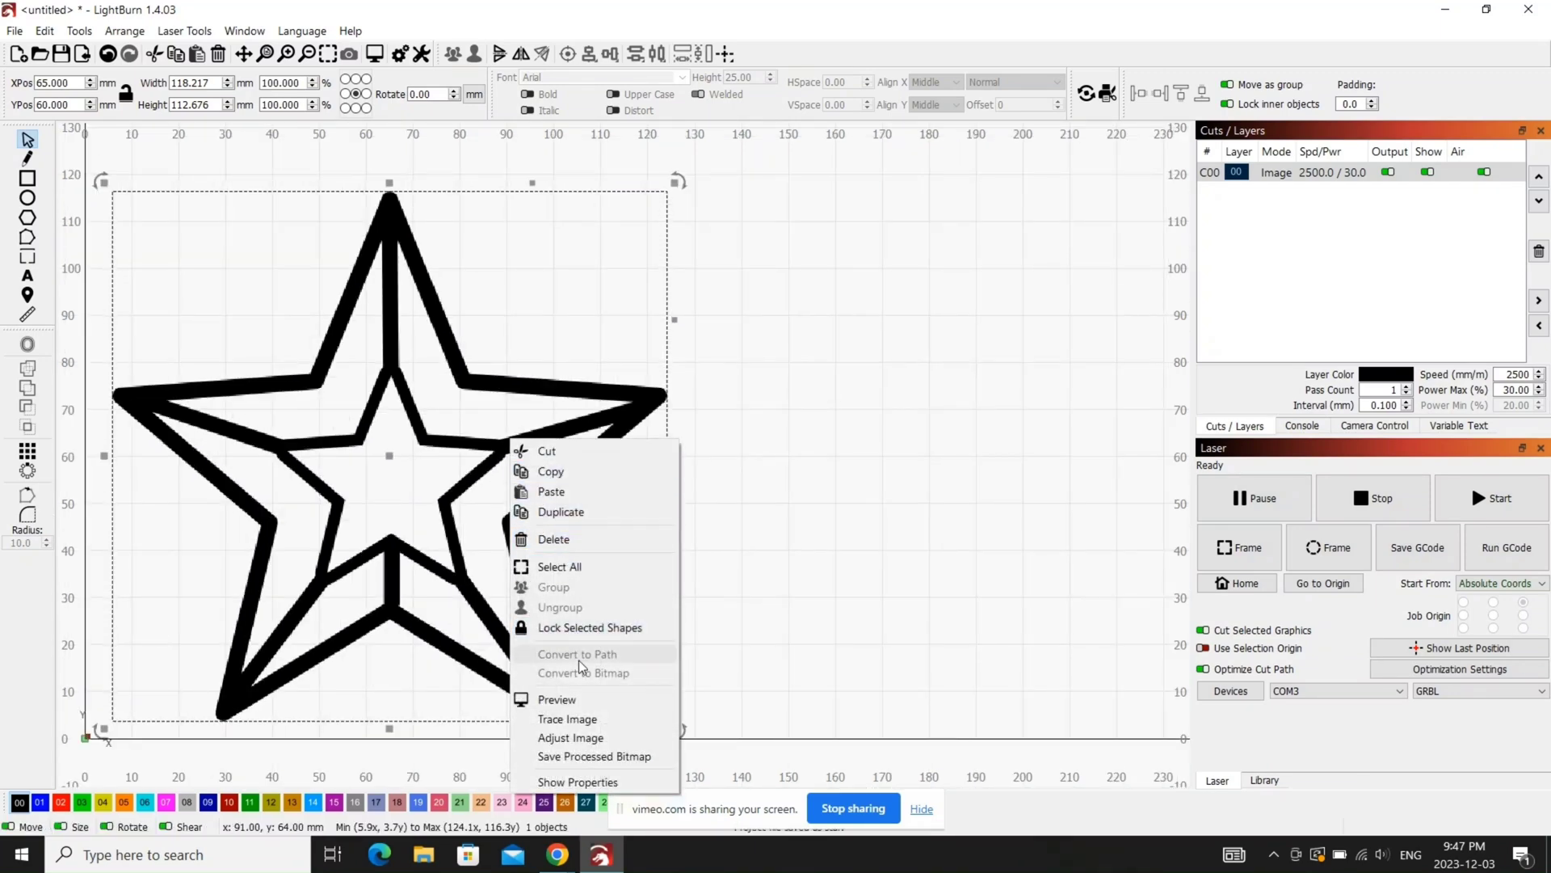
left_click(578, 709)
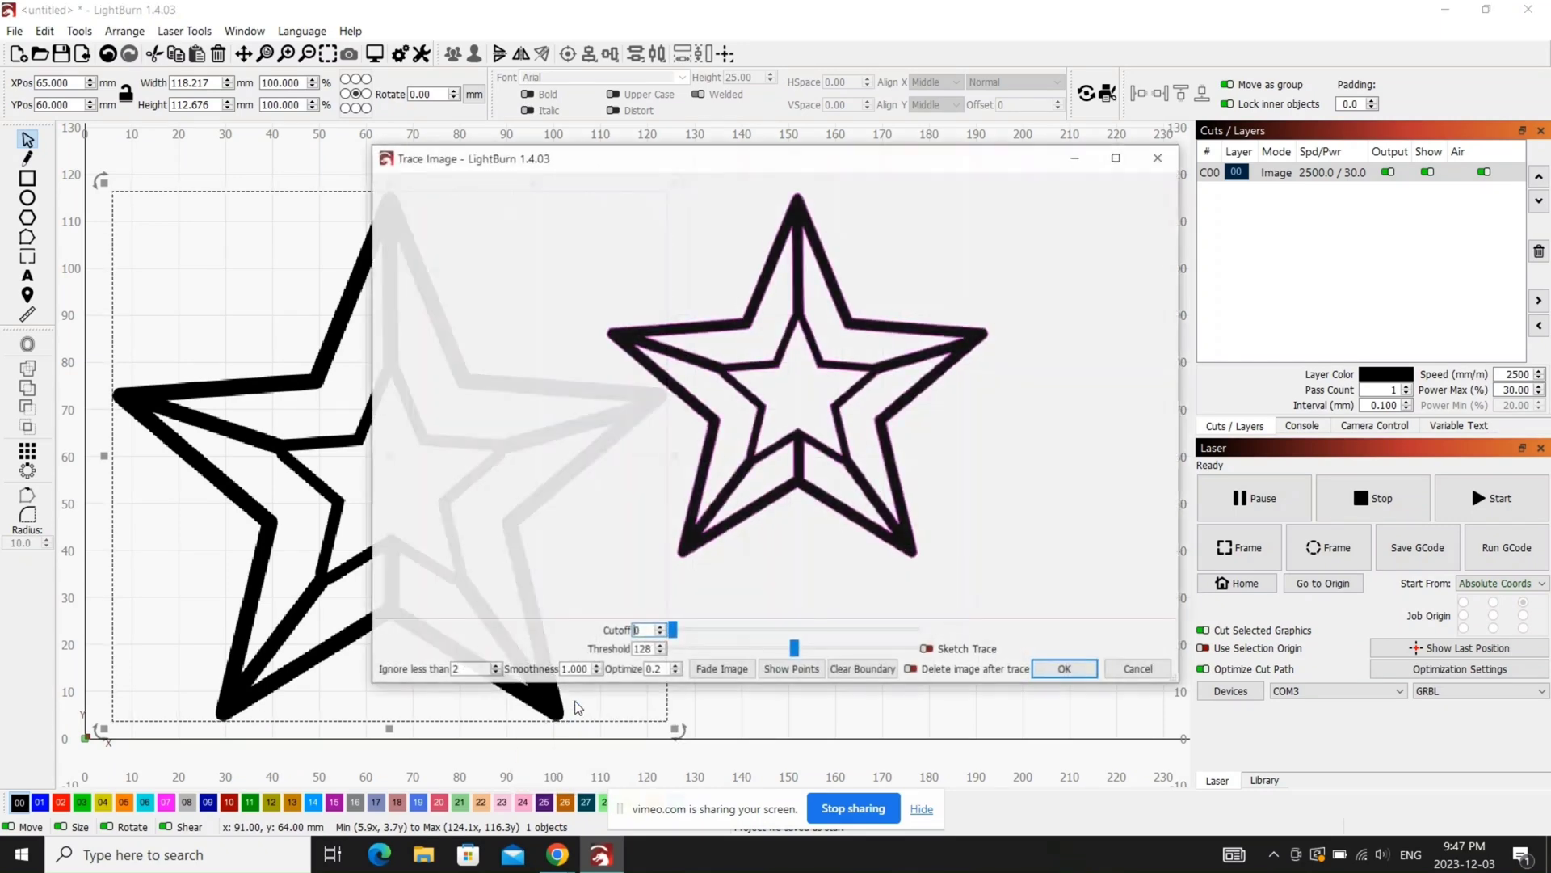
left_click(723, 670)
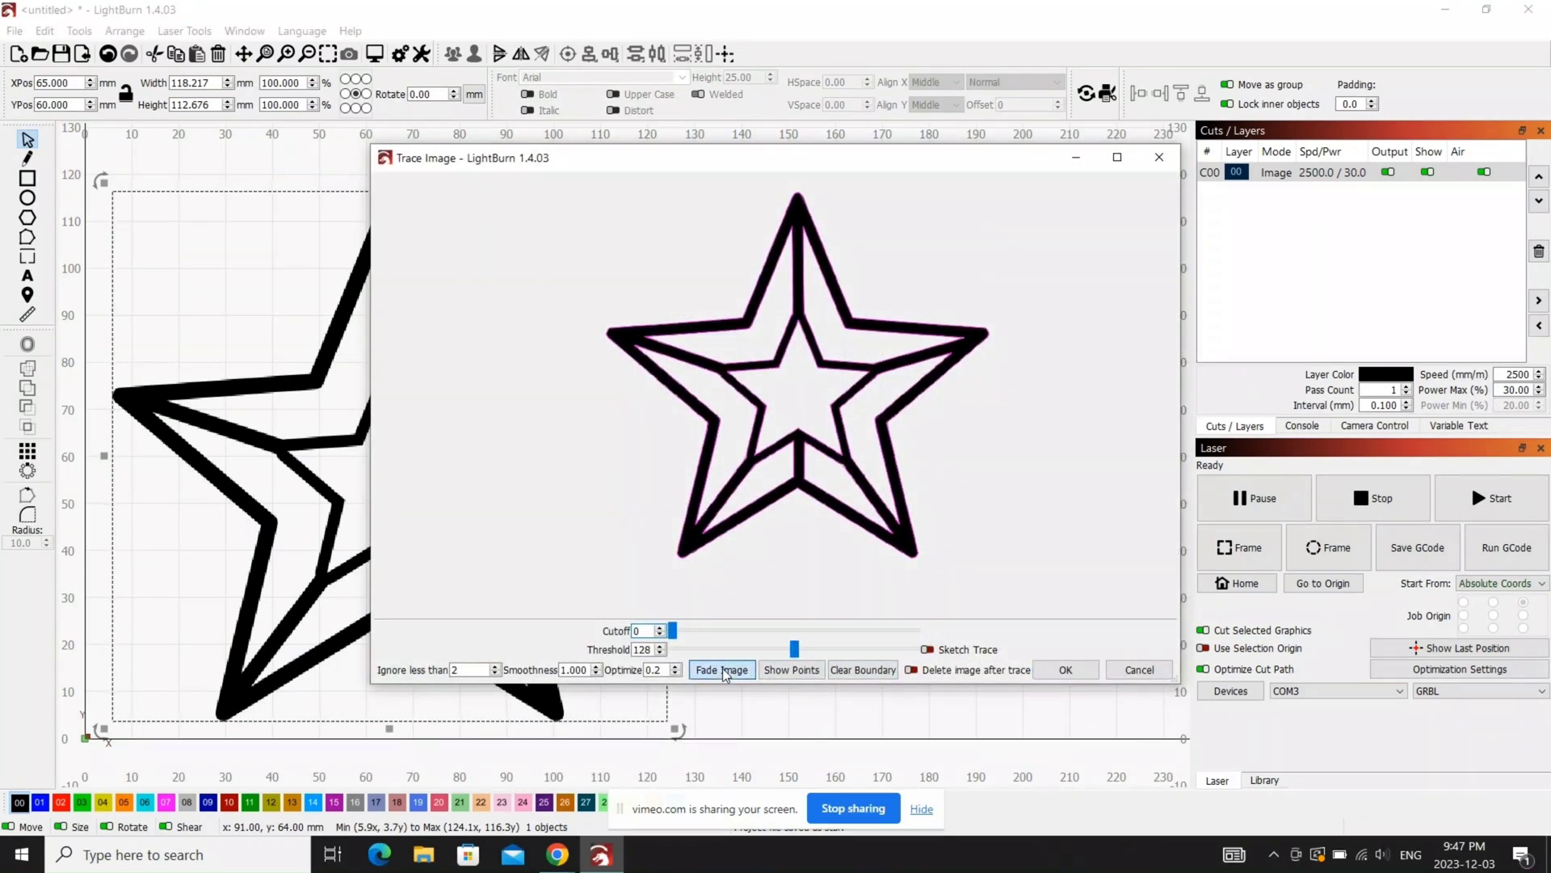
scroll(817, 461, "up", 5)
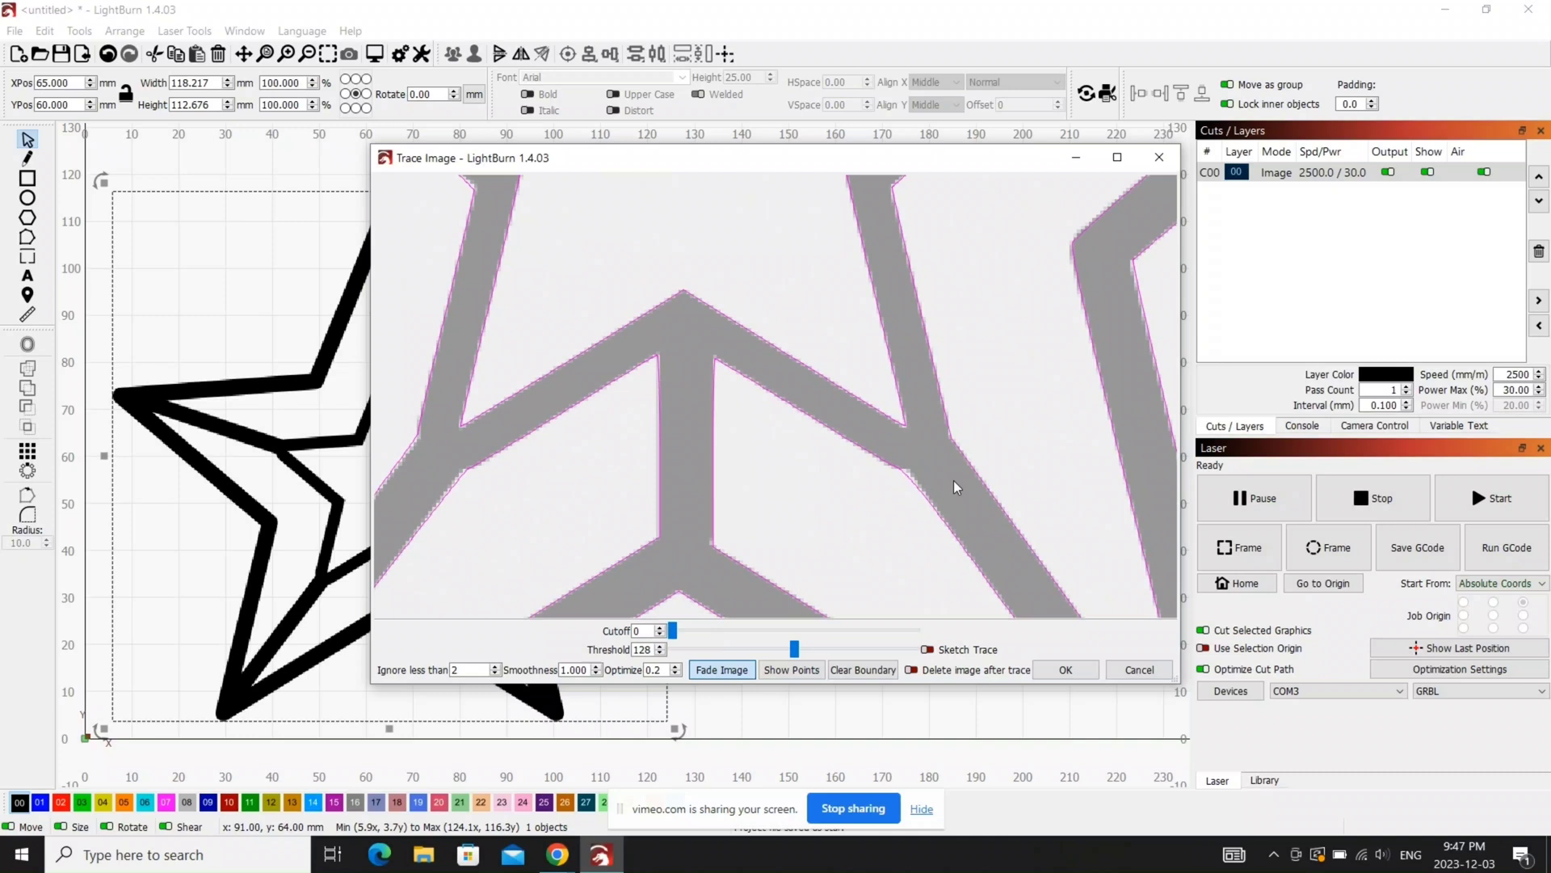
left_click_drag(795, 649, 705, 651)
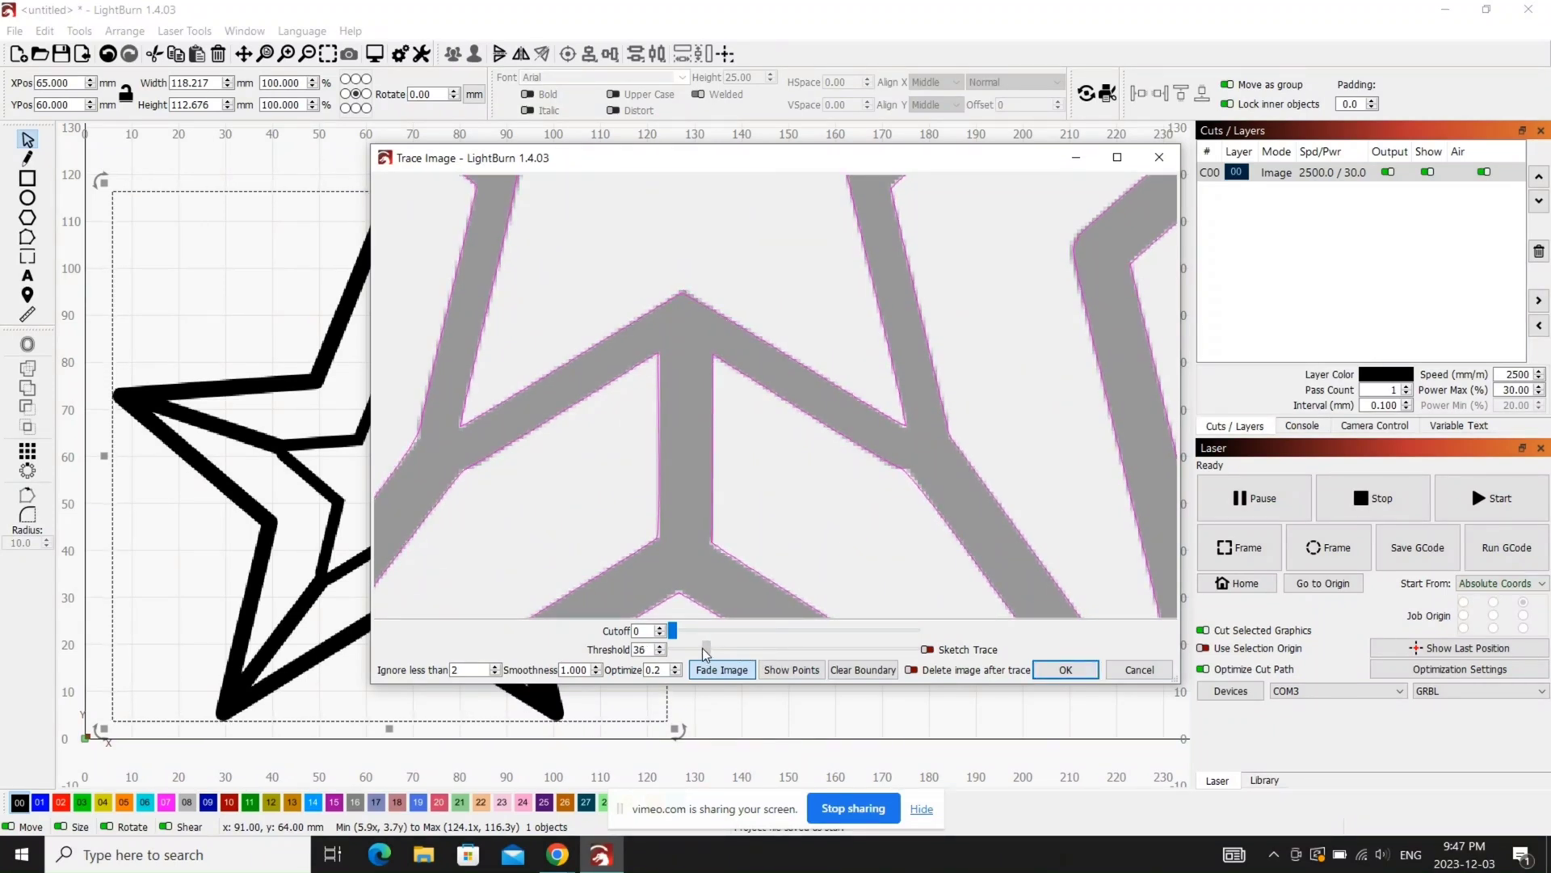
left_click(1063, 672)
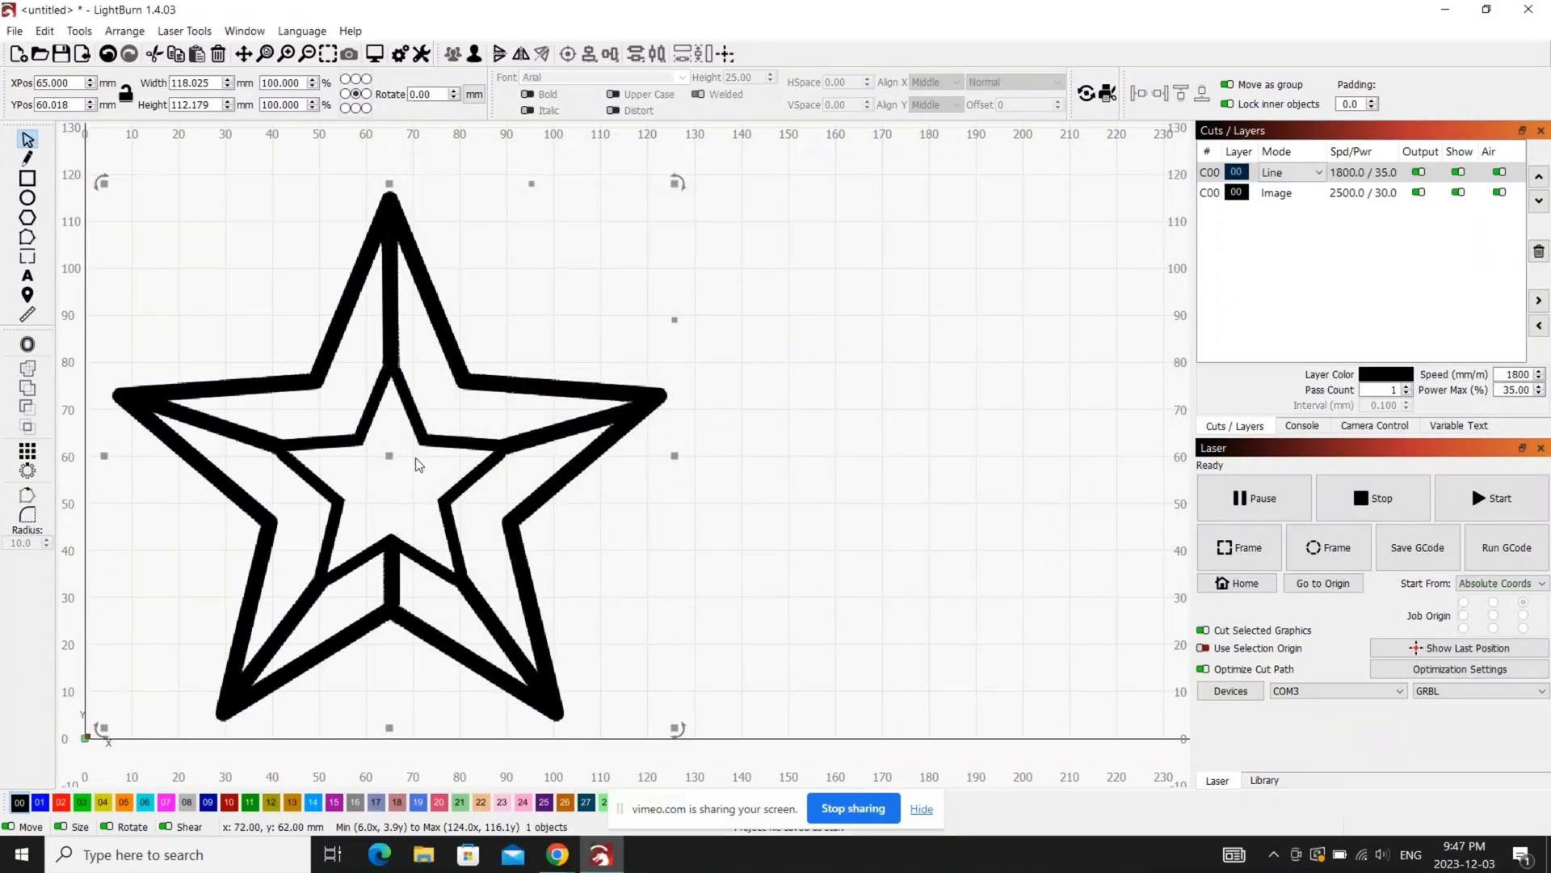
Step: Move the original star bitmap aside and delete it
left_click_drag(418, 464, 883, 457)
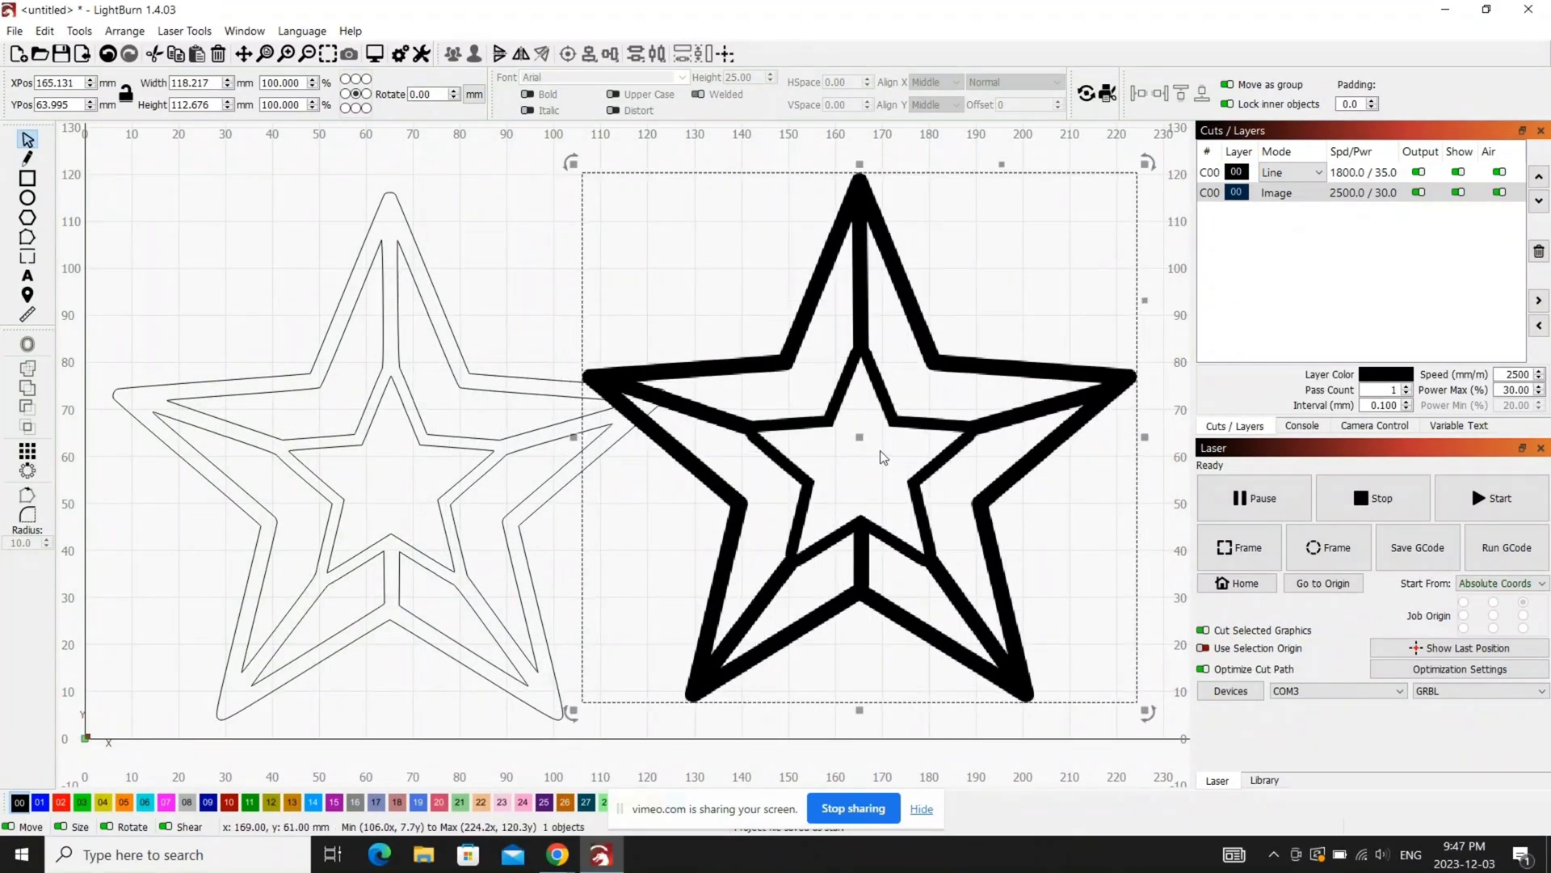
key("Delete")
scroll(605, 520, "down", 4)
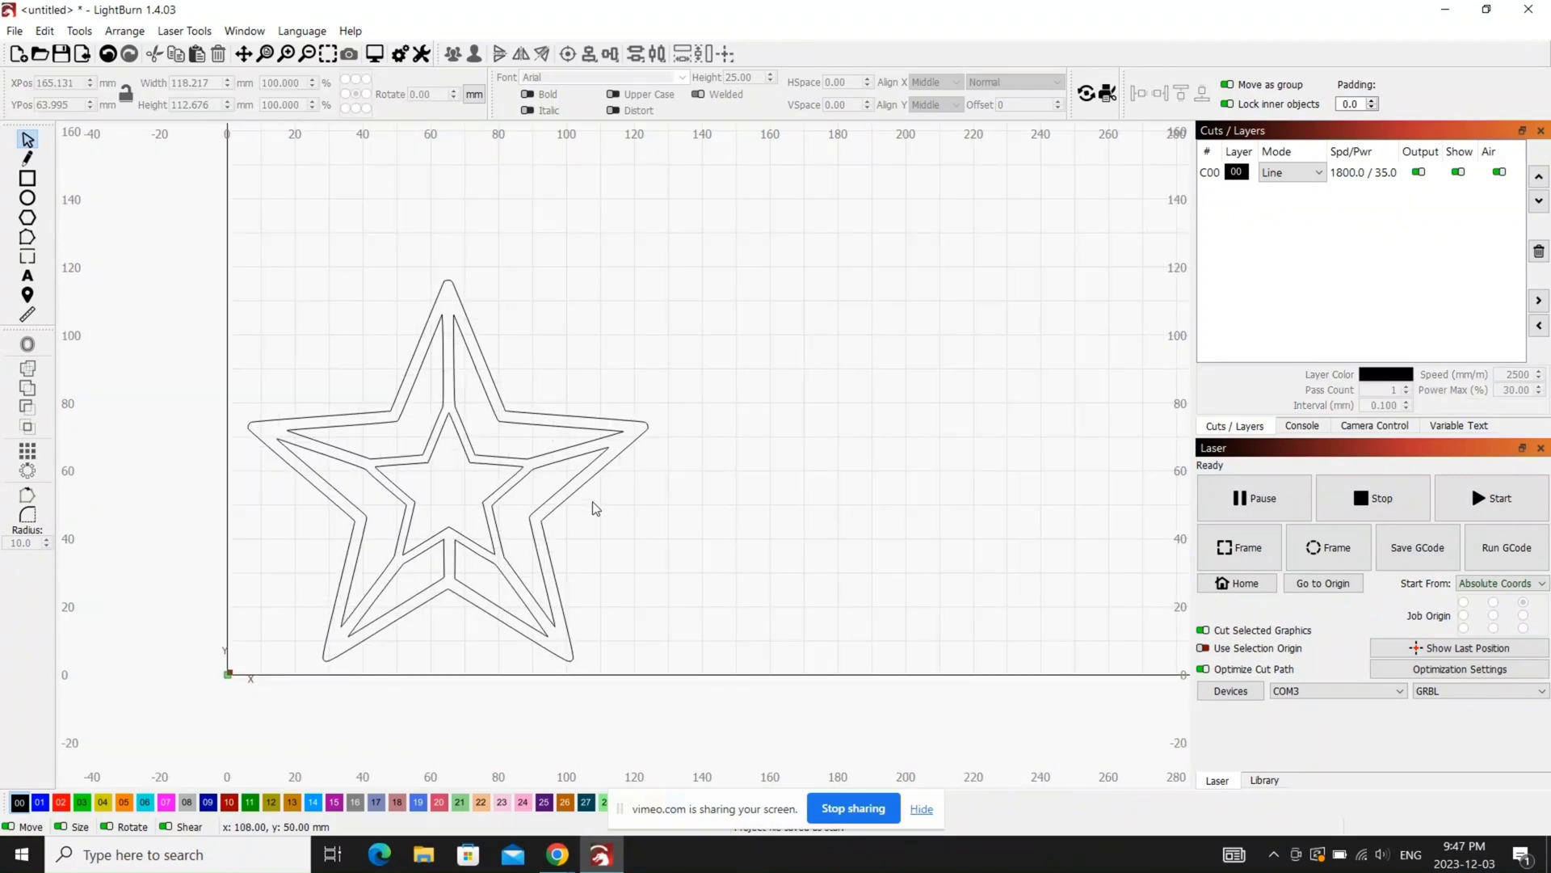
Step: Scale the traced star up to about 202 × 192 mm and nudge it into place
key("ctrl+a")
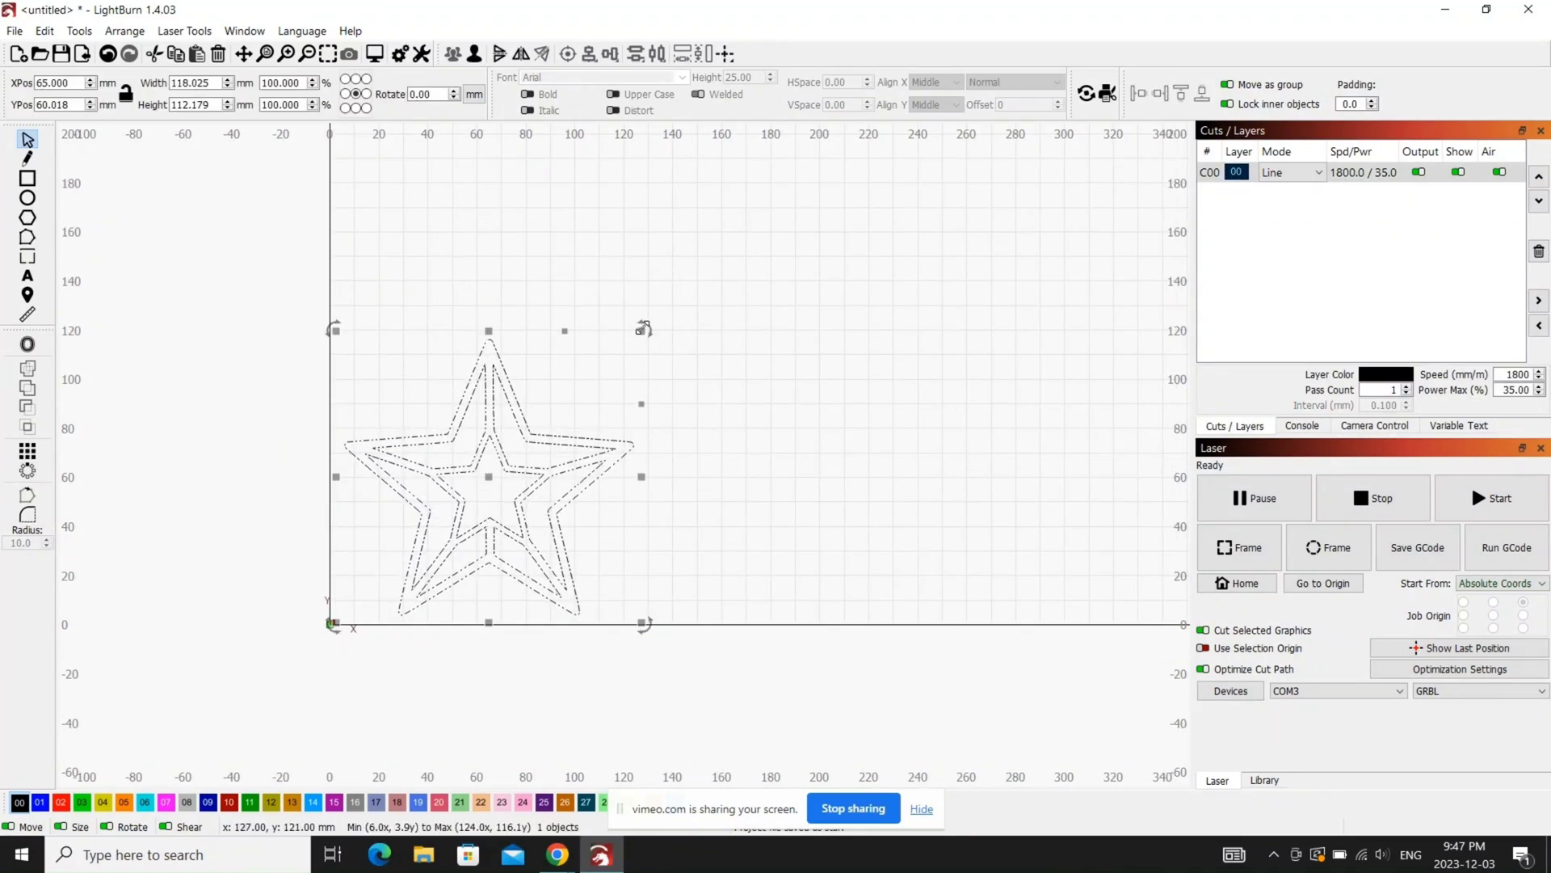
left_click_drag(642, 330, 848, 325)
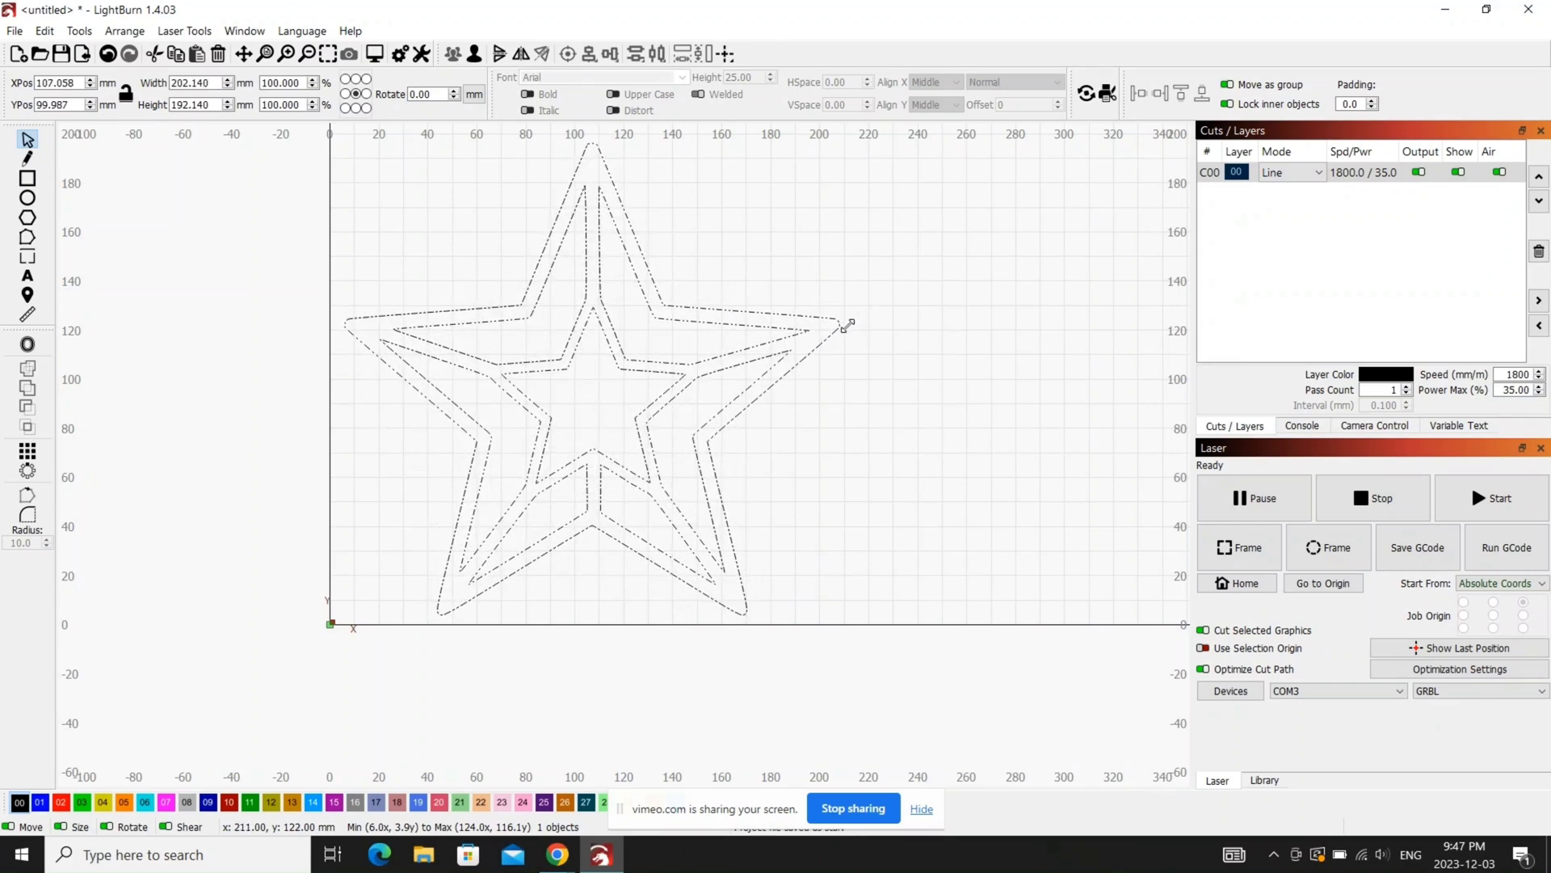
mouse_move(594, 377)
left_mouse_down()
mouse_move(582, 371)
mouse_move(586, 391)
left_mouse_up()
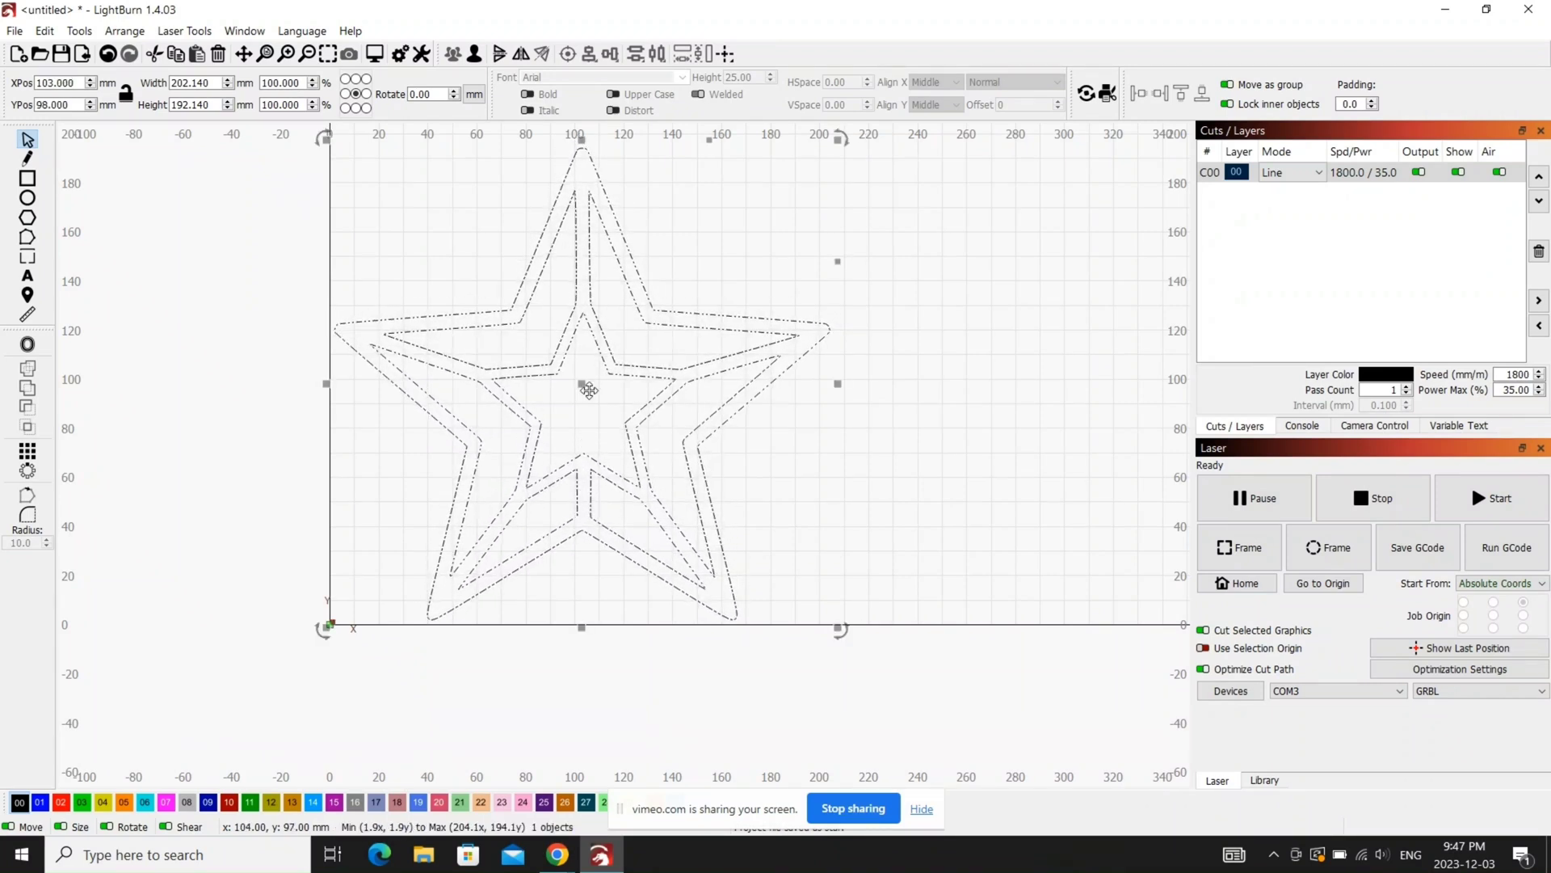
scroll(586, 391, "down", 2)
Step: Copy and paste the star, placing the duplicate higher and to the right
right_click(589, 537)
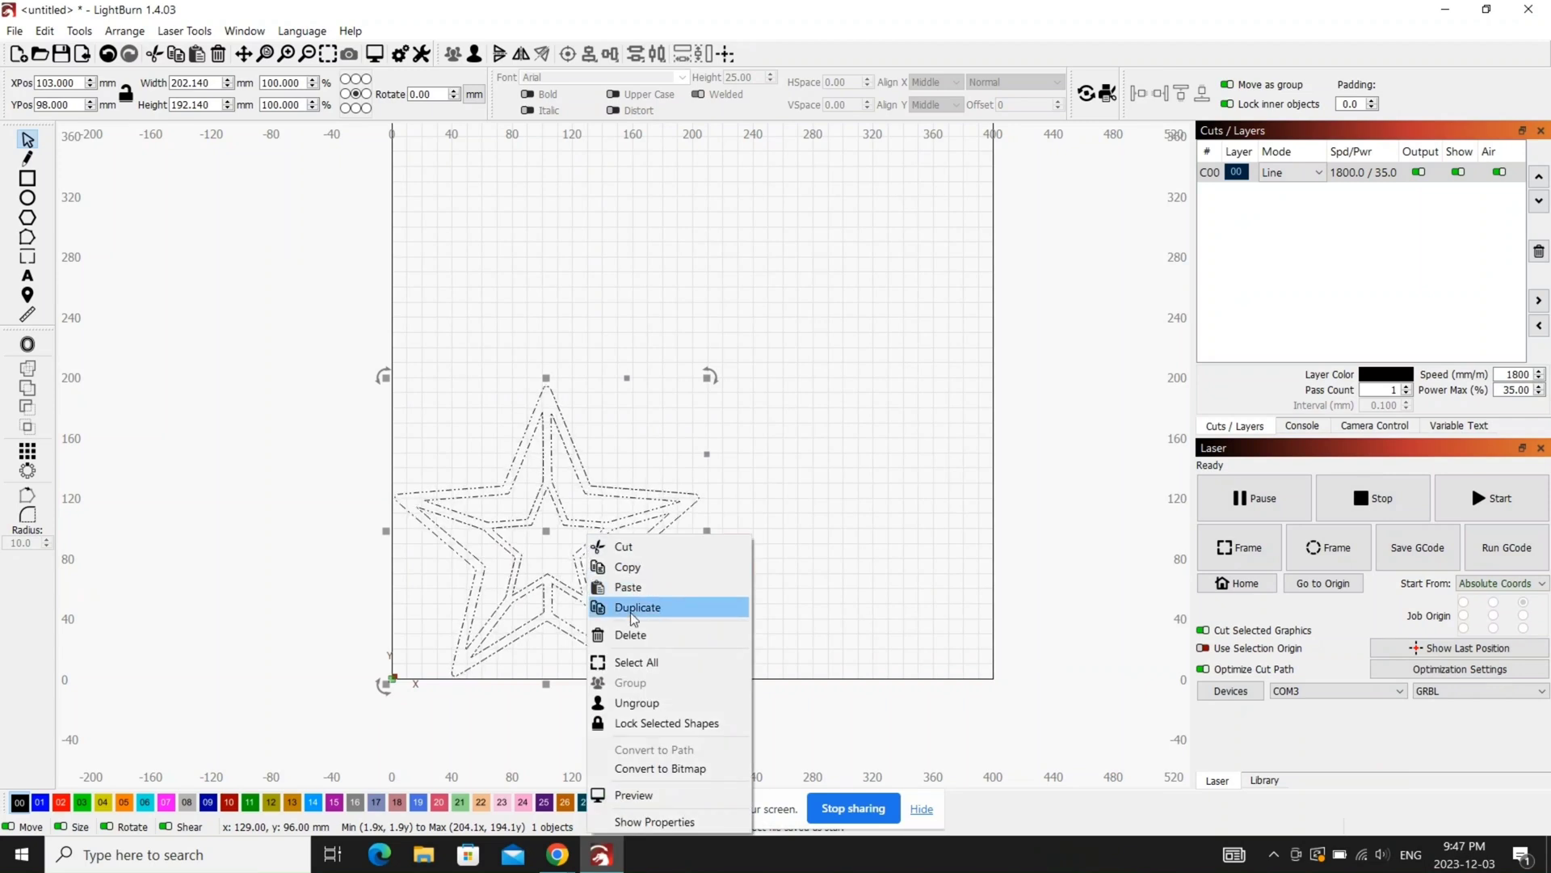
left_click(638, 569)
right_click(841, 499)
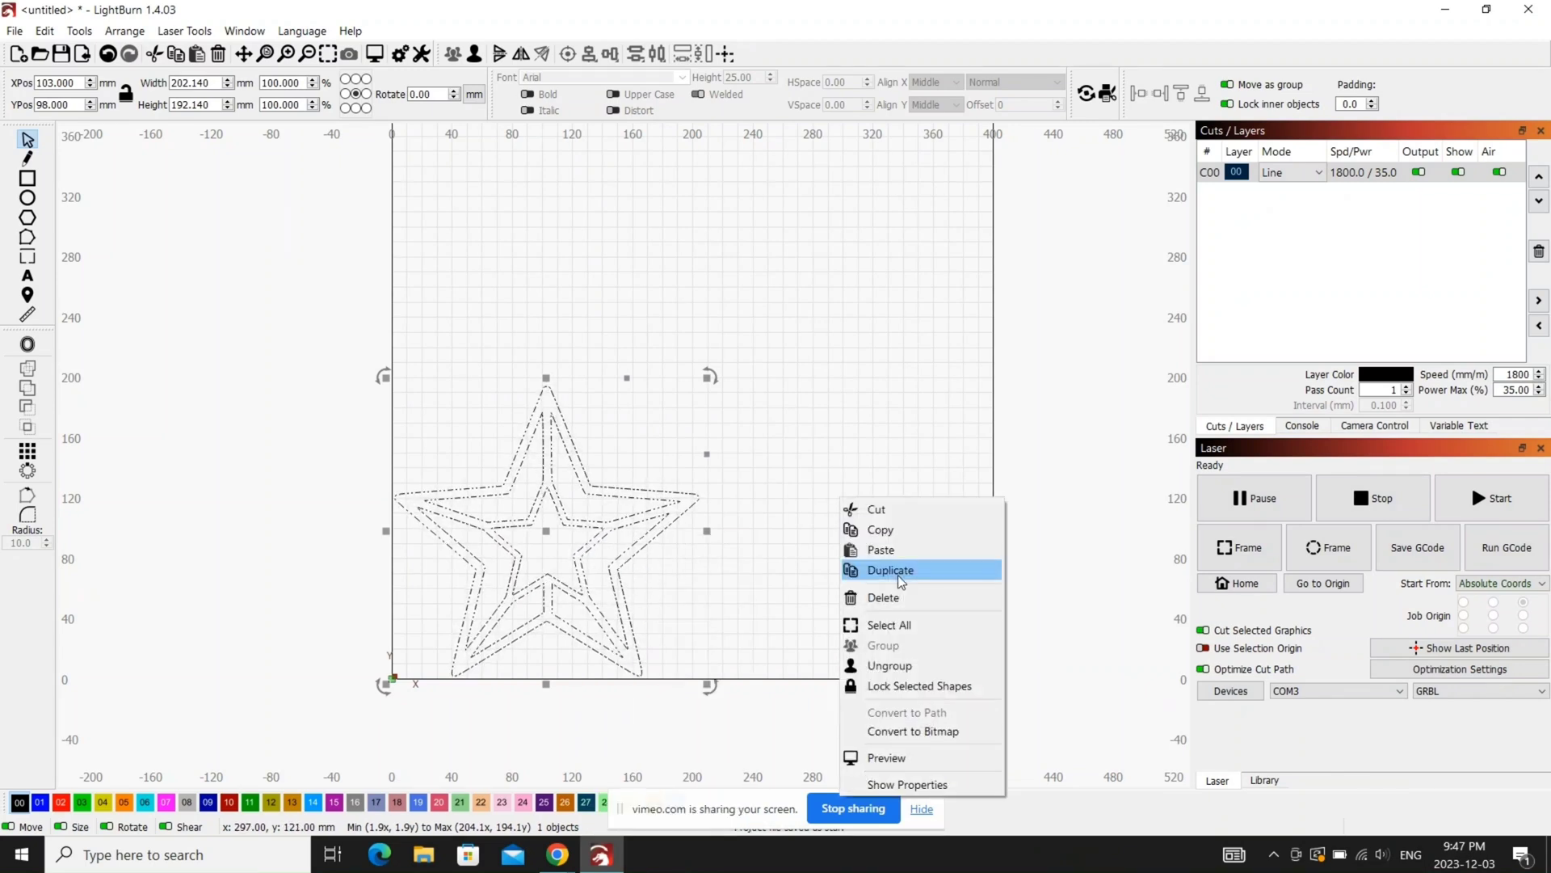
left_click(881, 549)
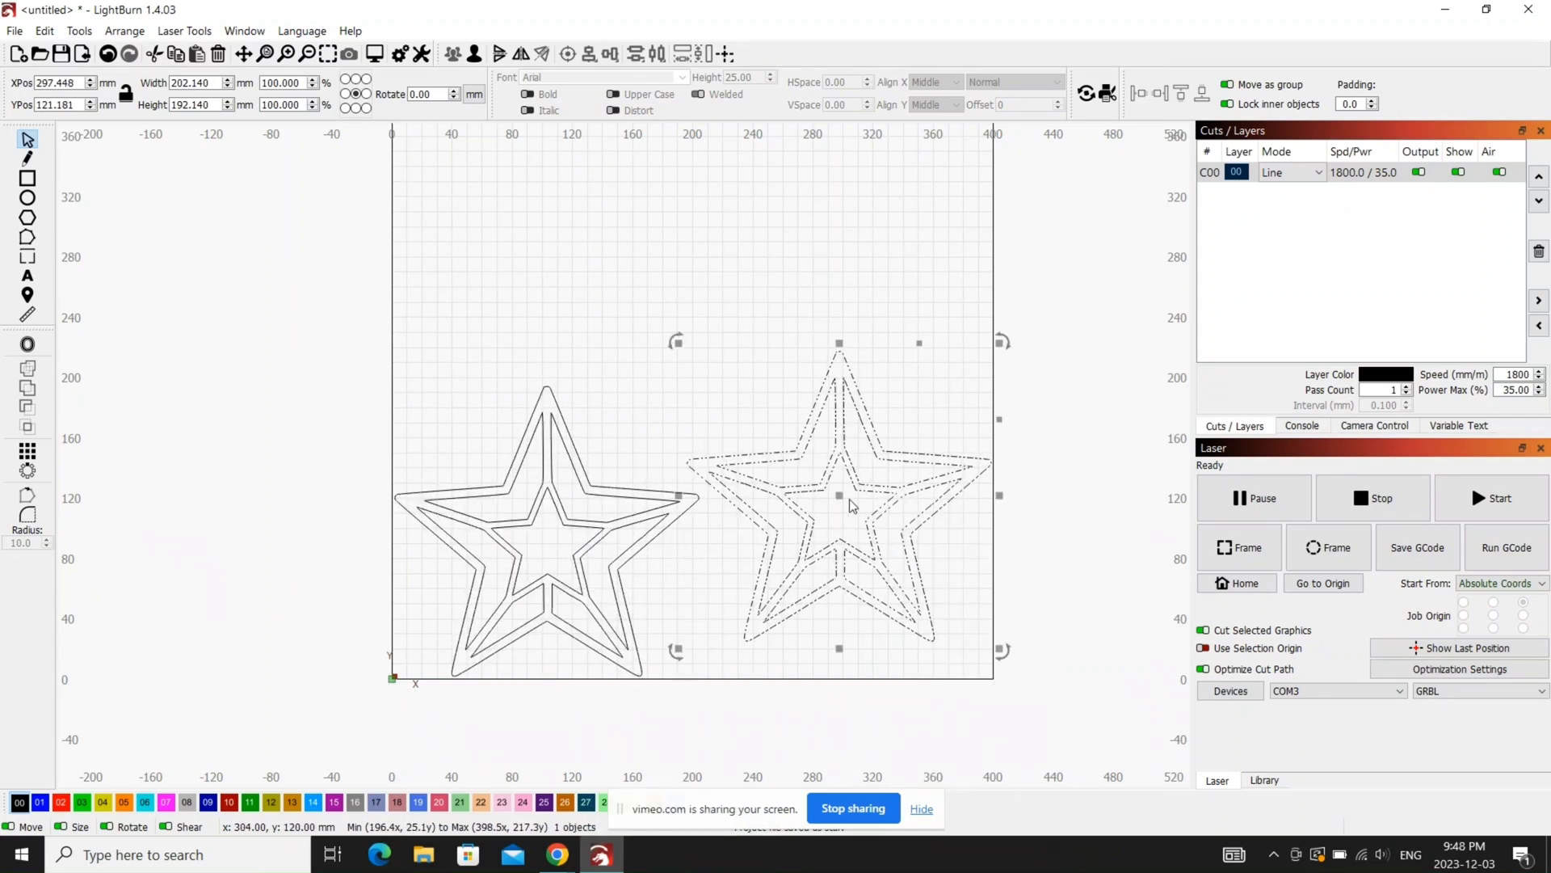
left_click_drag(840, 502, 792, 459)
left_click(681, 601)
scroll(368, 612, "up", 1)
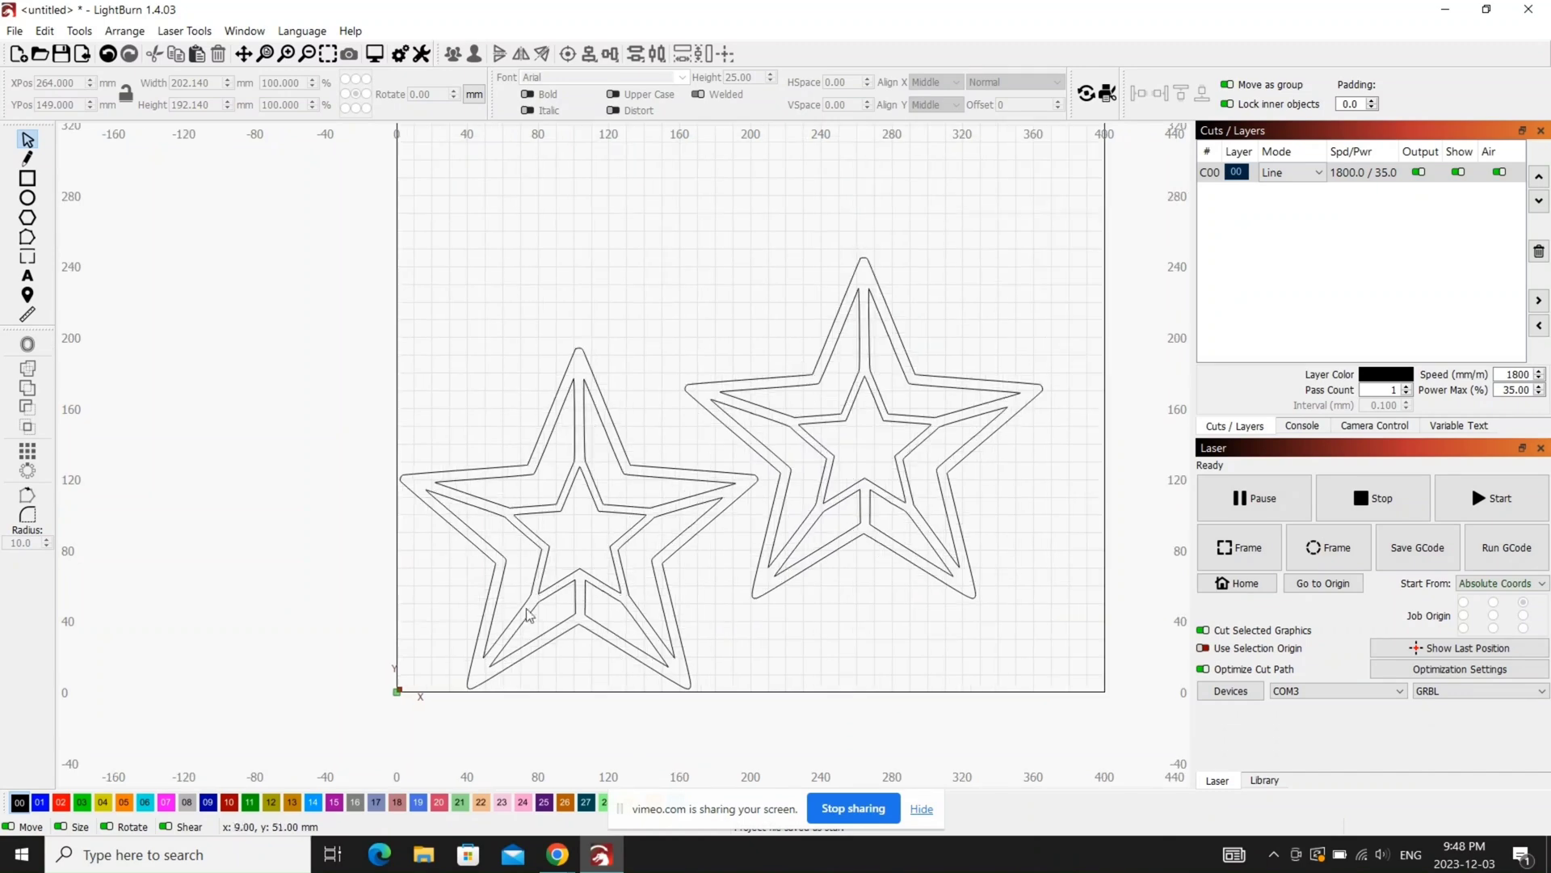
scroll(539, 618, "up", 2)
scroll(543, 535, "up", 2)
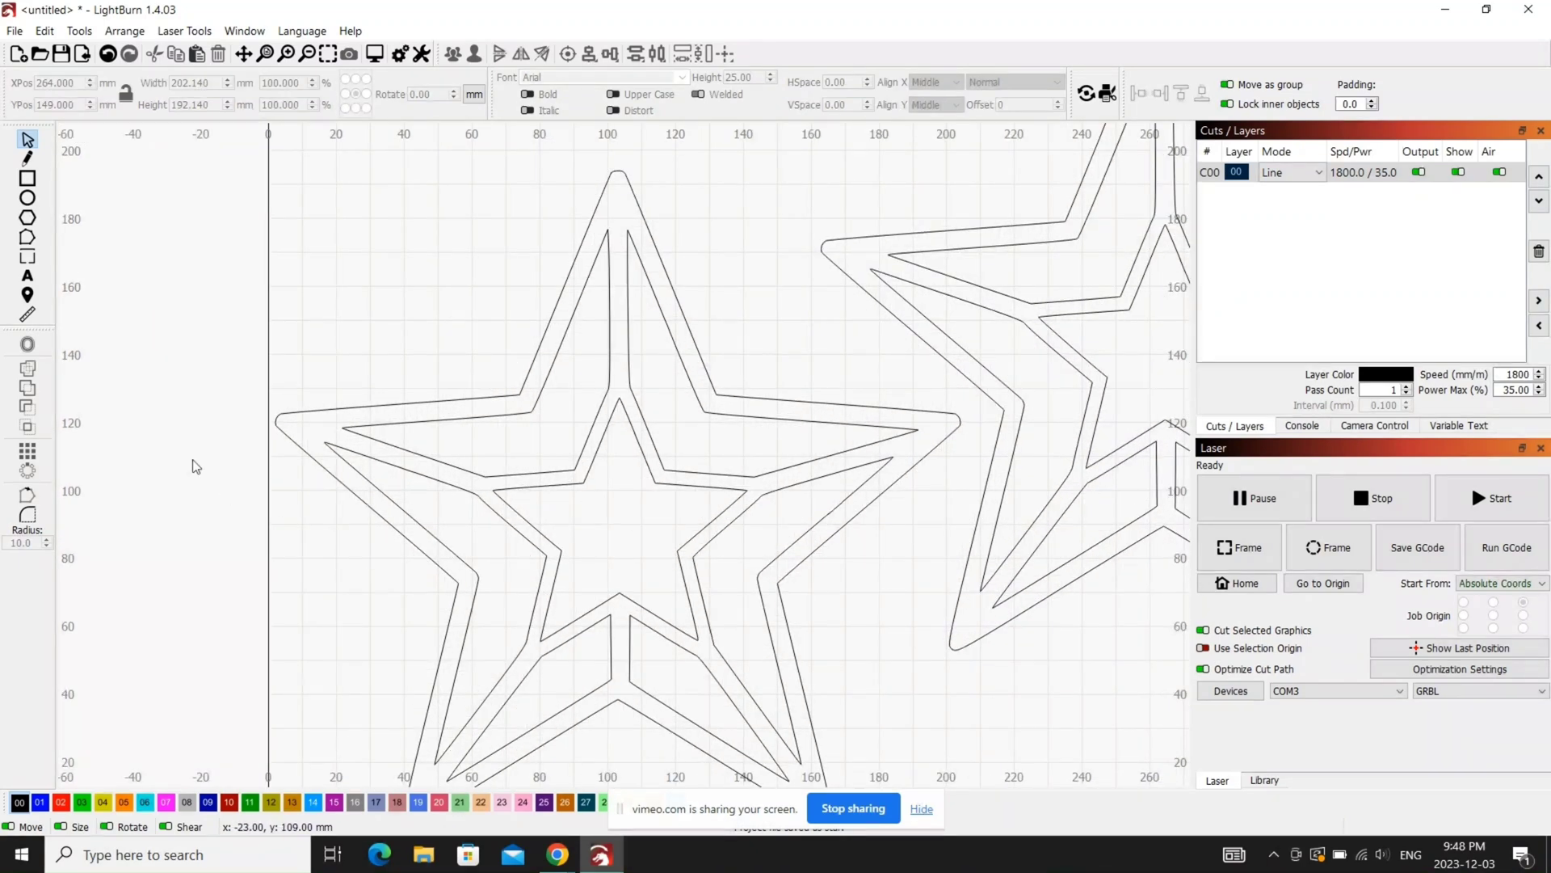
scroll(291, 476, "down", 2)
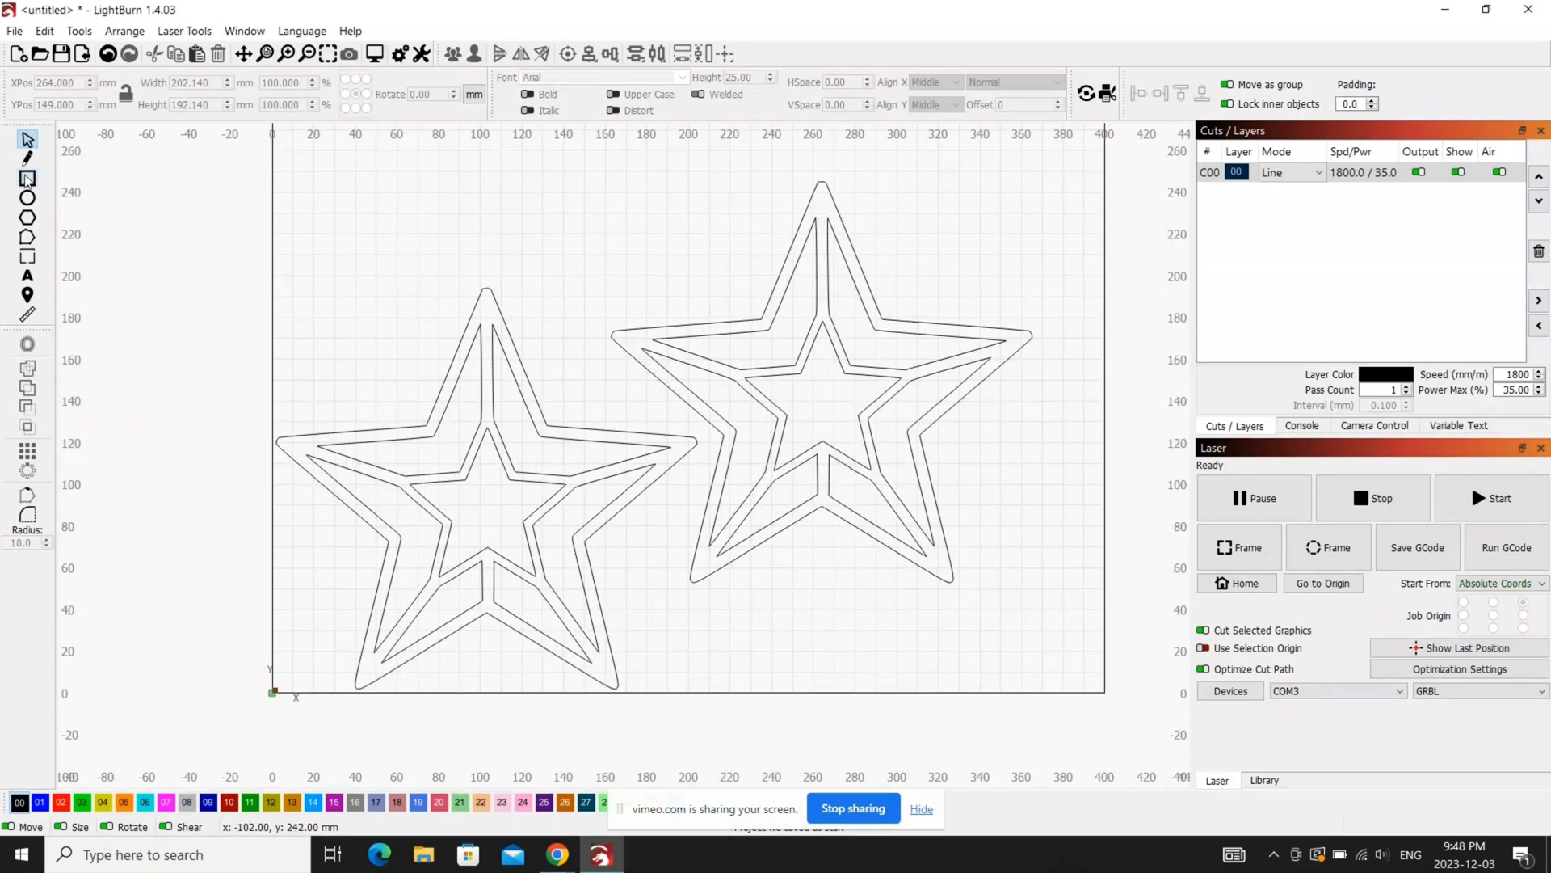
Step: Draw a 104 mm tall rectangle through the left star's top point and set its width to 3 mm
left_click(26, 178)
scroll(457, 336, "up", 2)
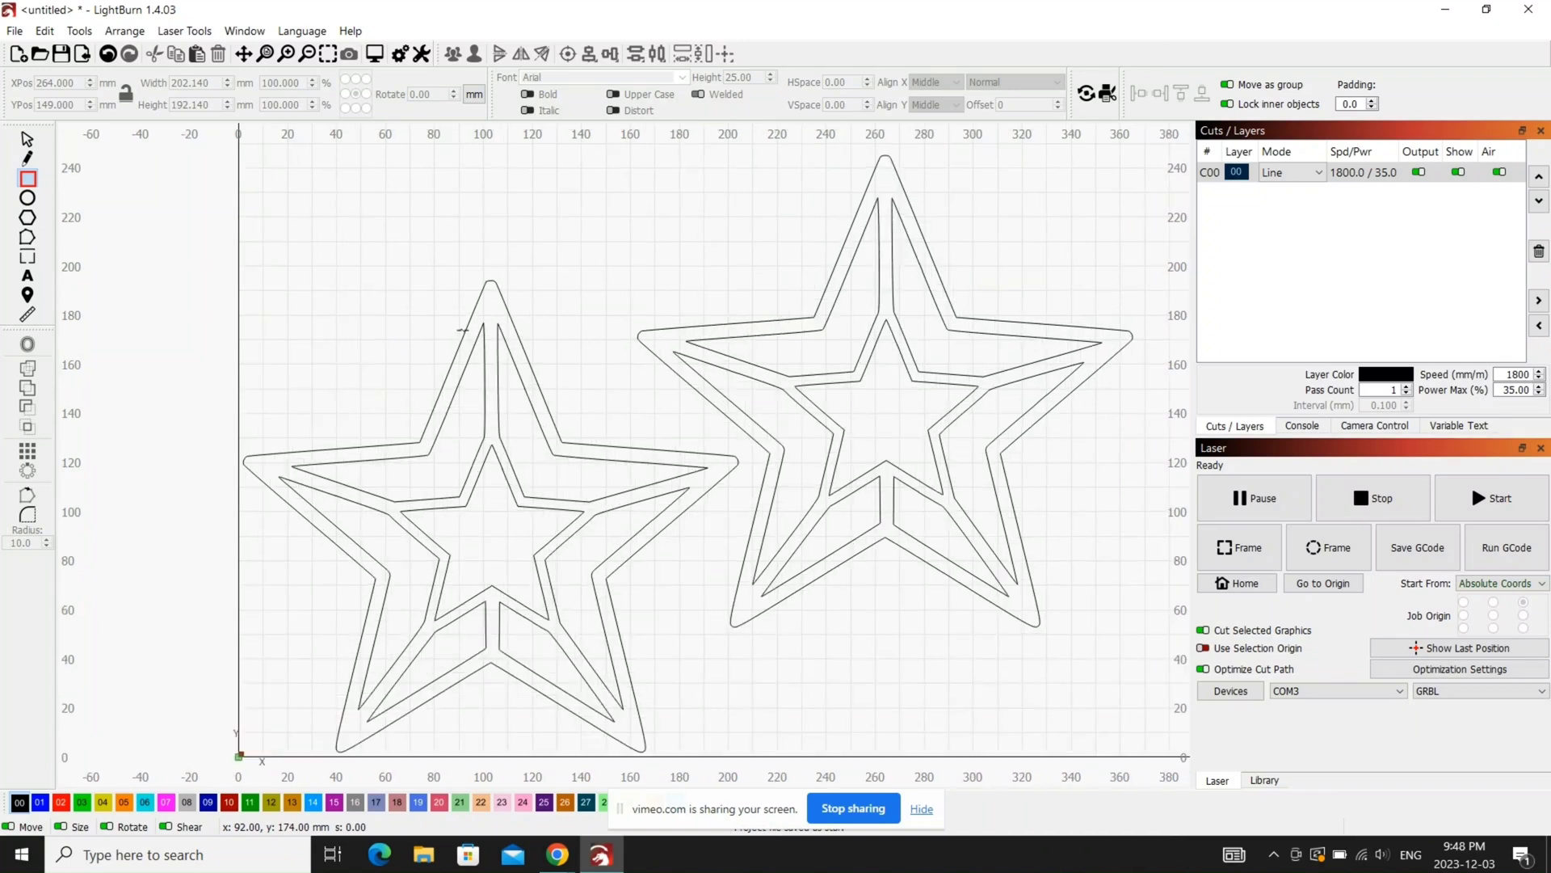
scroll(462, 330, "up", 1)
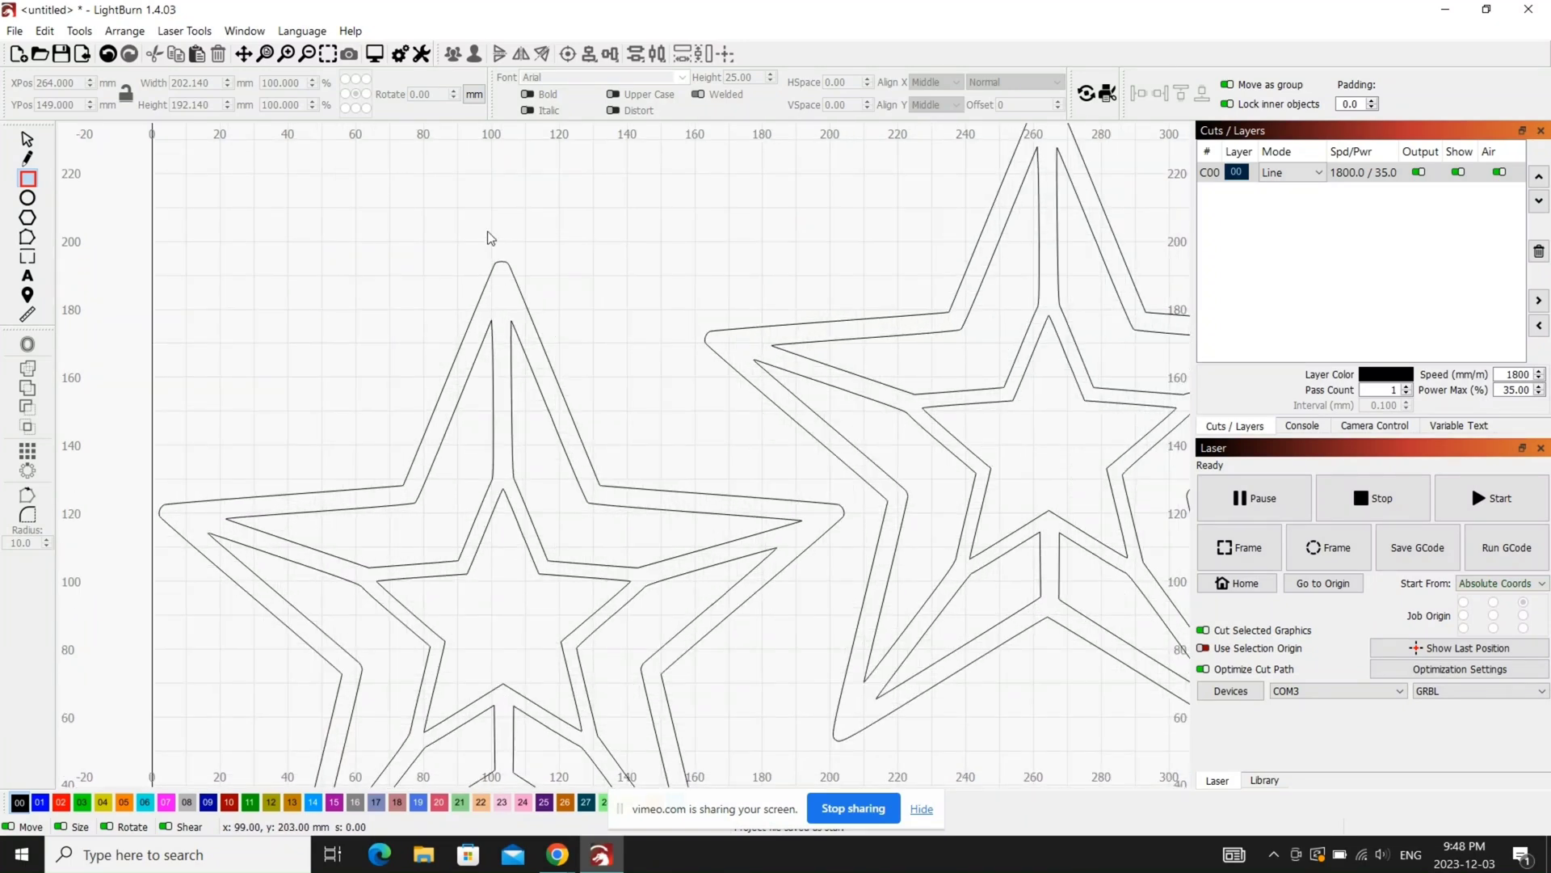
left_click_drag(488, 232, 521, 338)
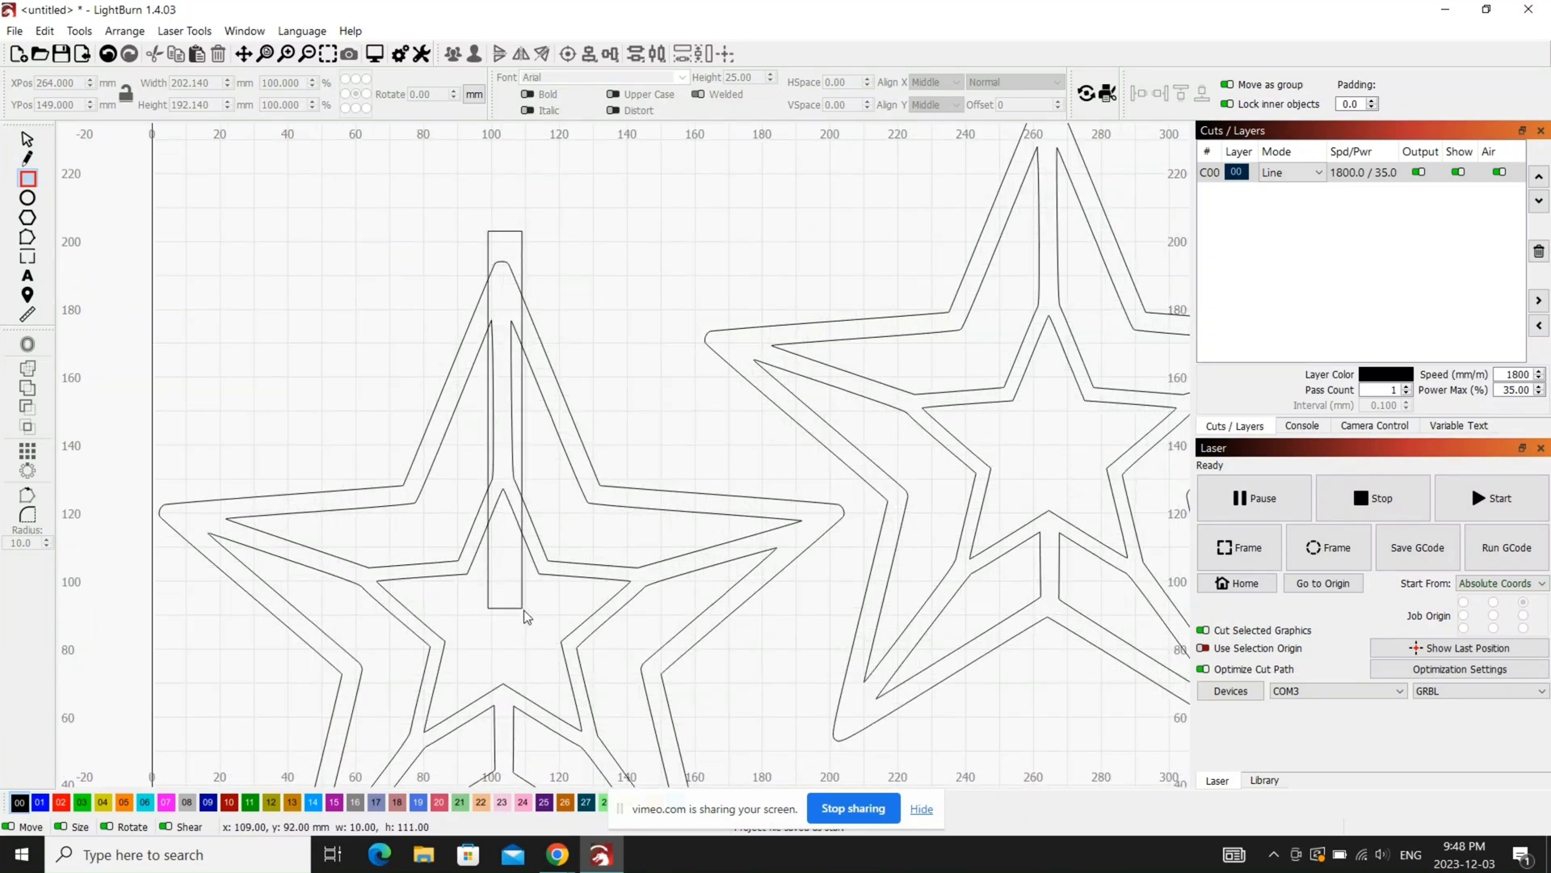
left_click_drag(522, 586, 522, 584)
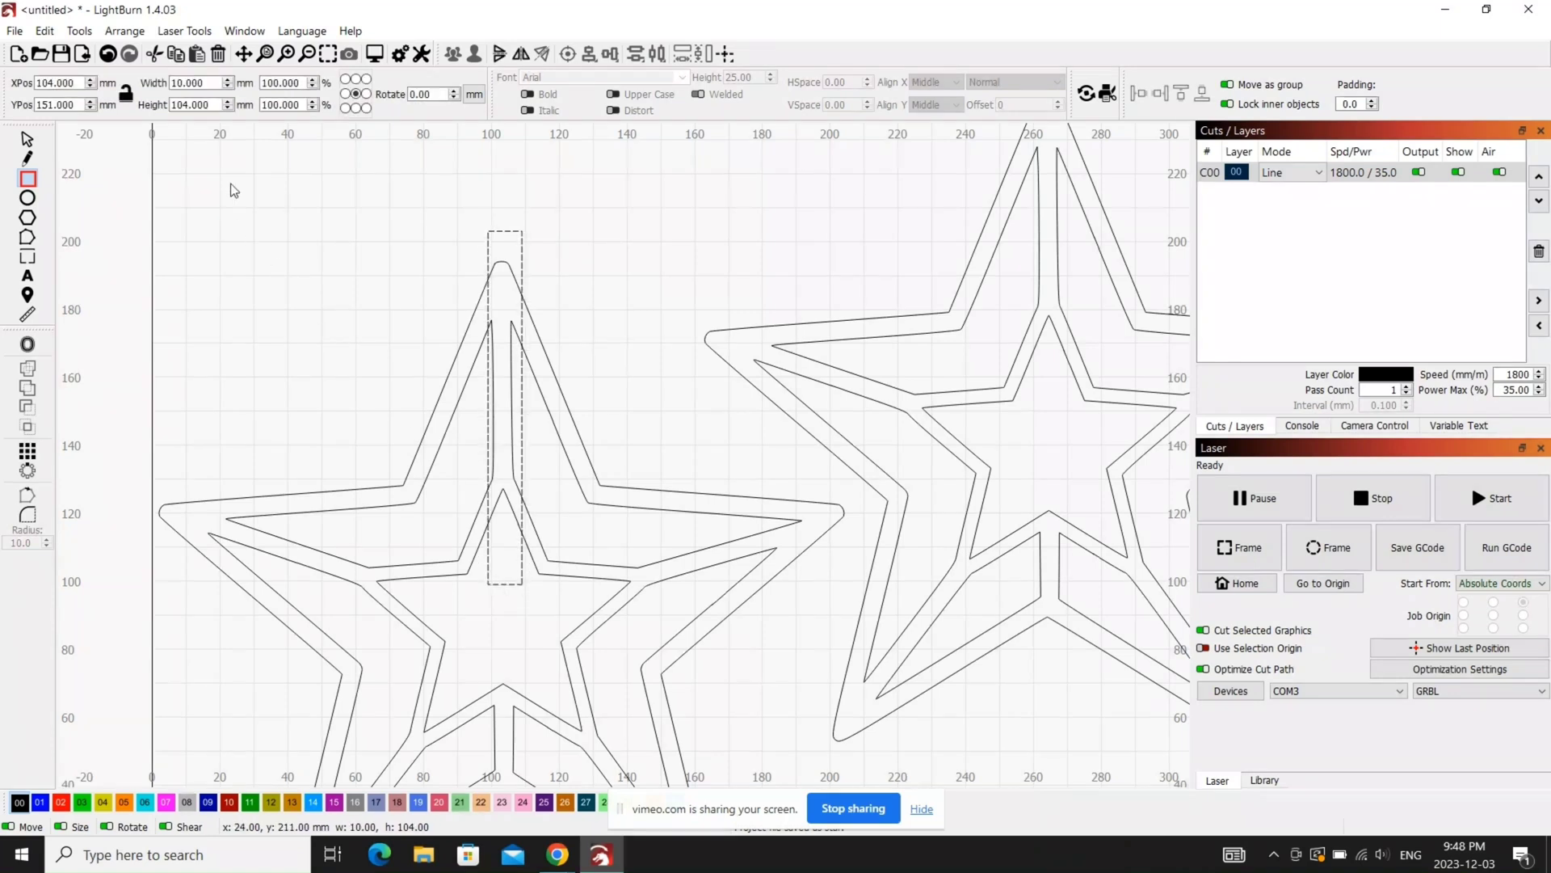
left_click(181, 84)
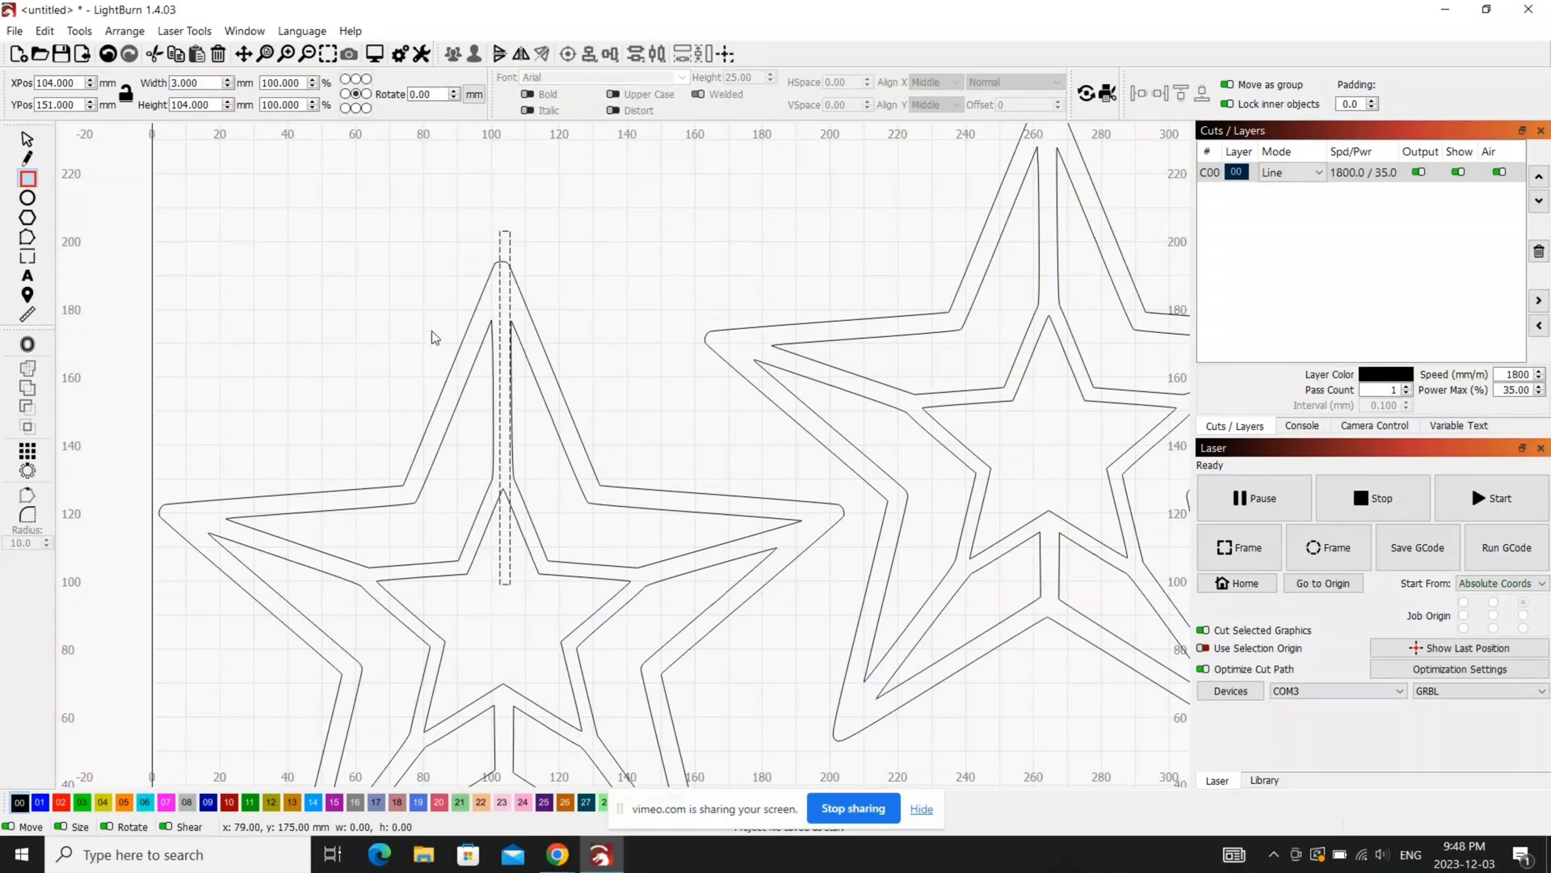
left_click(24, 142)
scroll(453, 323, "up", 3)
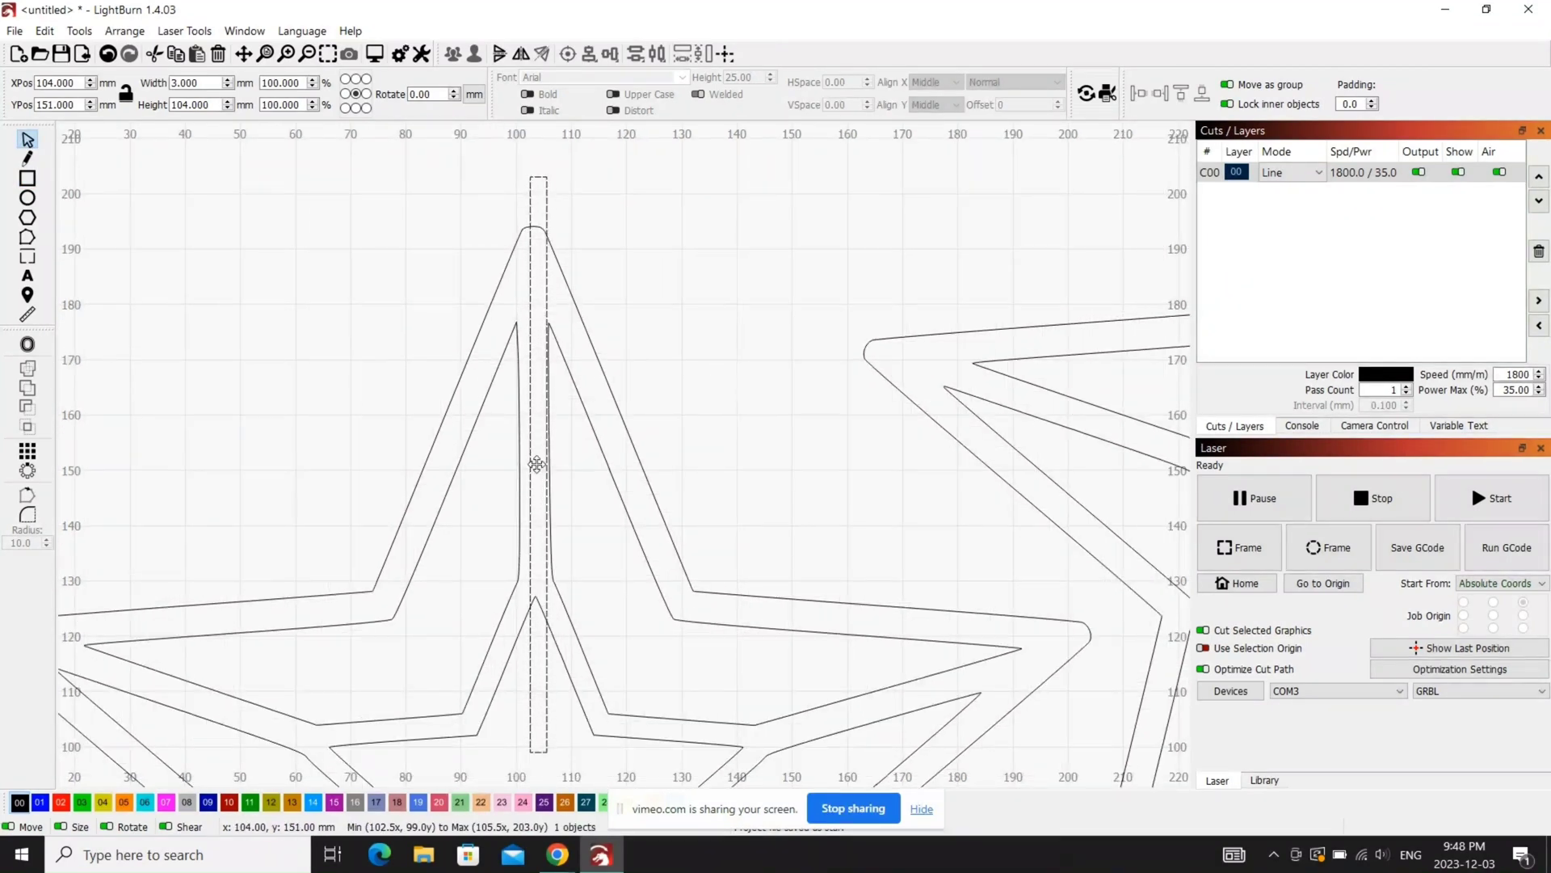
Step: Nudge the slot rectangle 1 mm left, then ungroup the left star
key("Left")
scroll(537, 471, "up", 2)
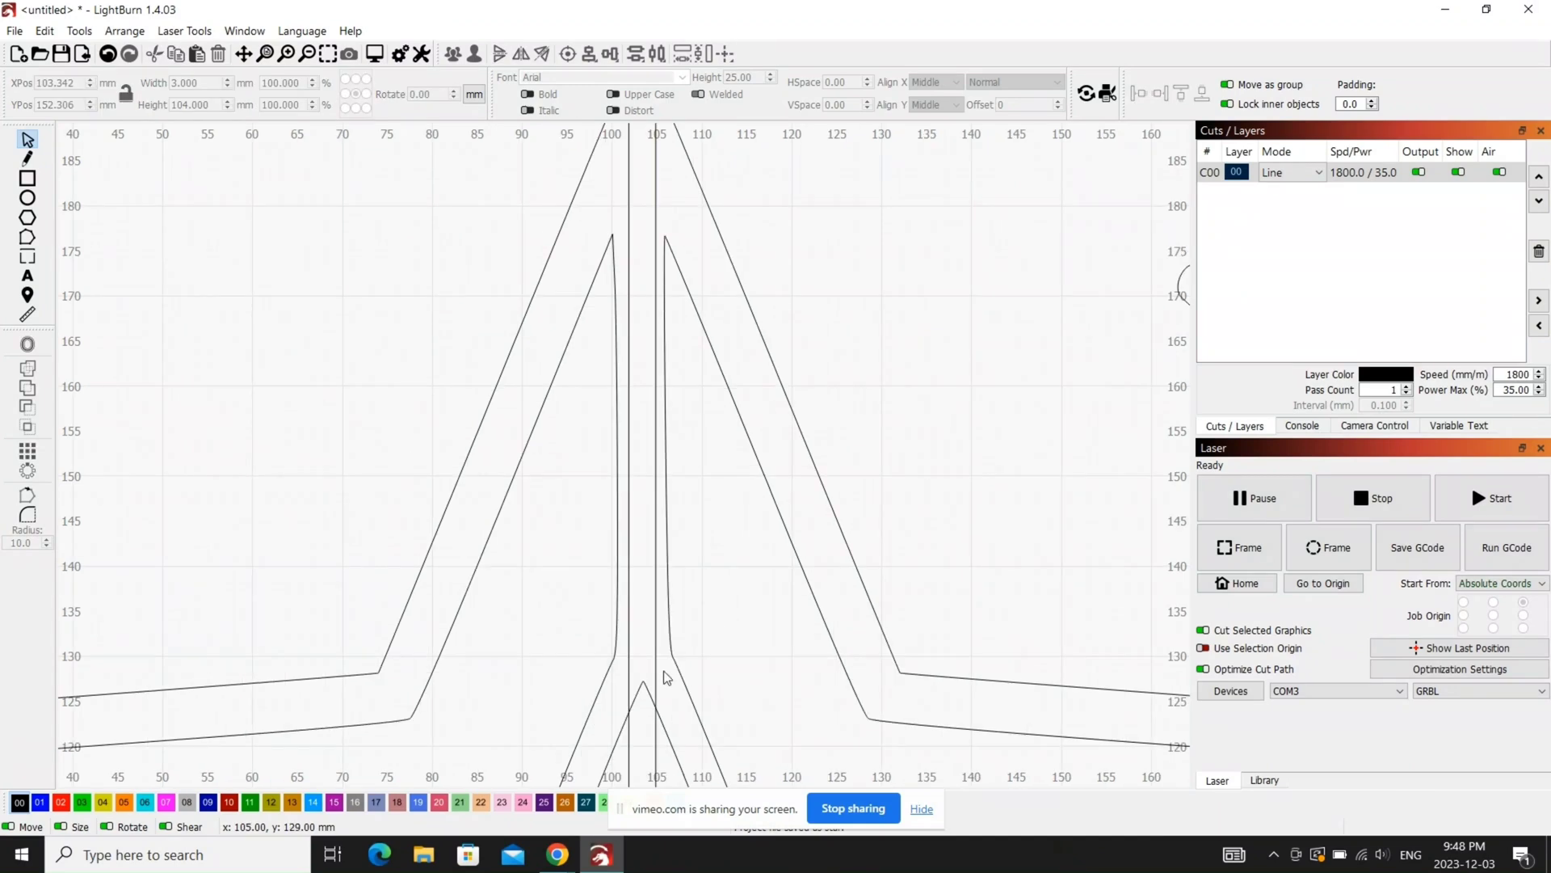
left_click(666, 677)
scroll(661, 389, "up", 3)
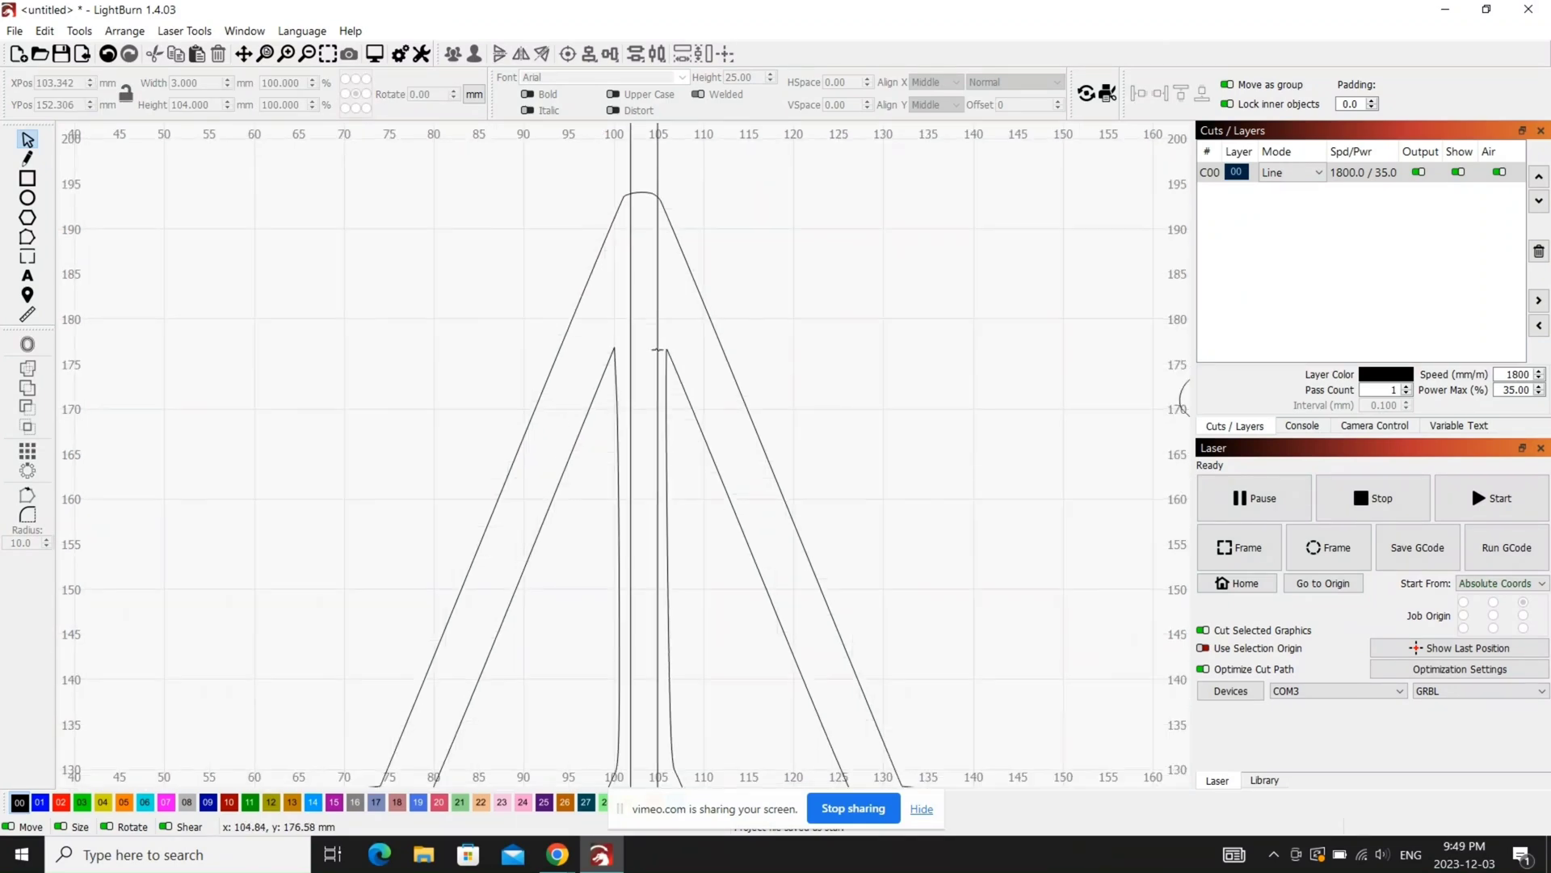
left_click(573, 358)
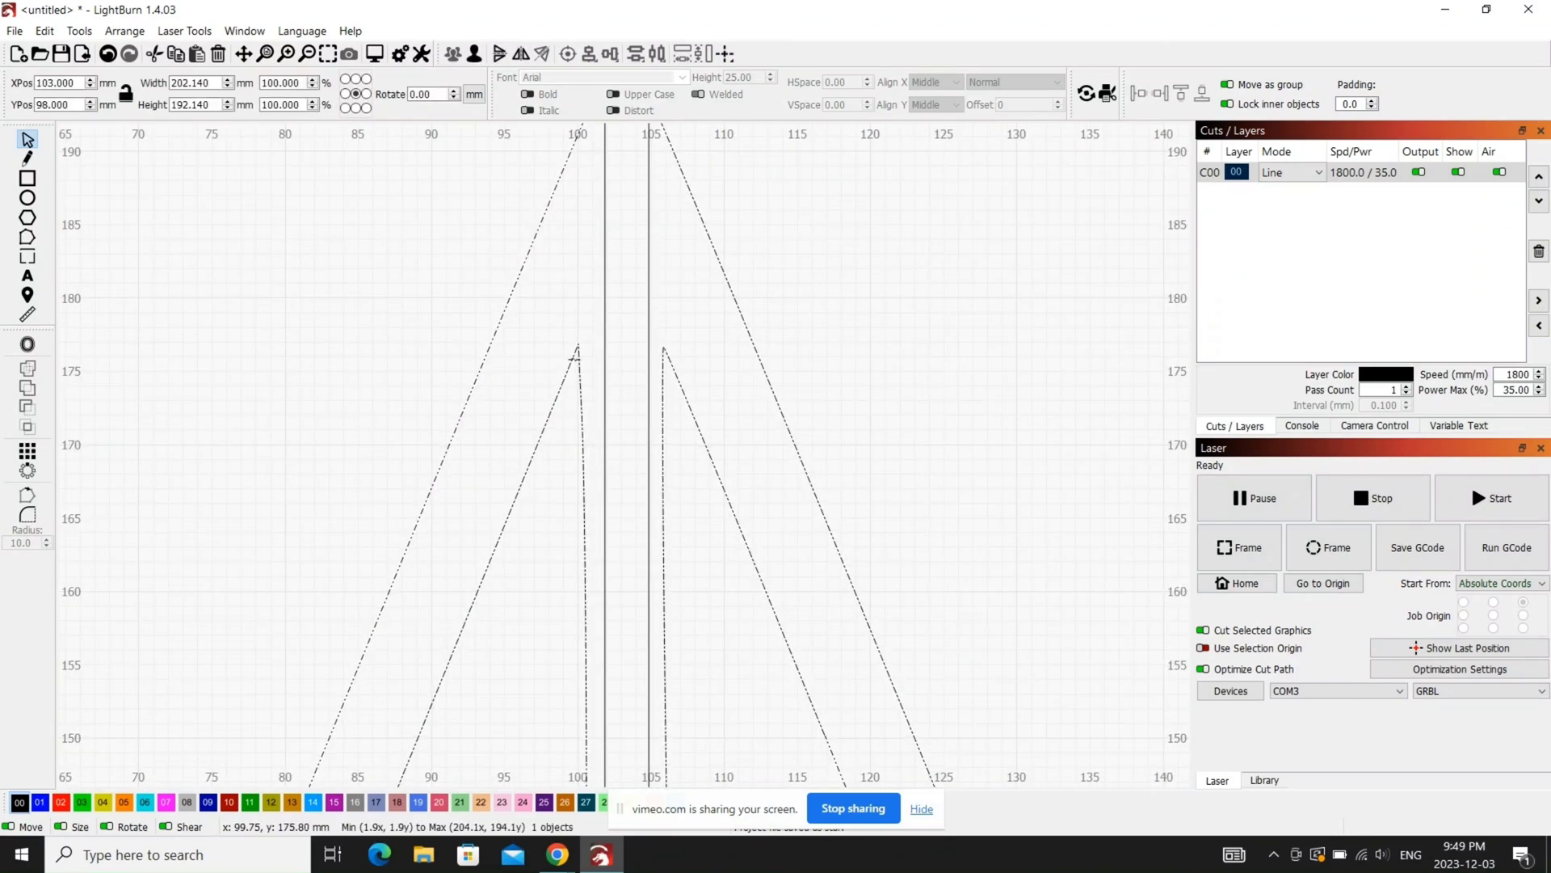
right_click(574, 359)
left_click(636, 529)
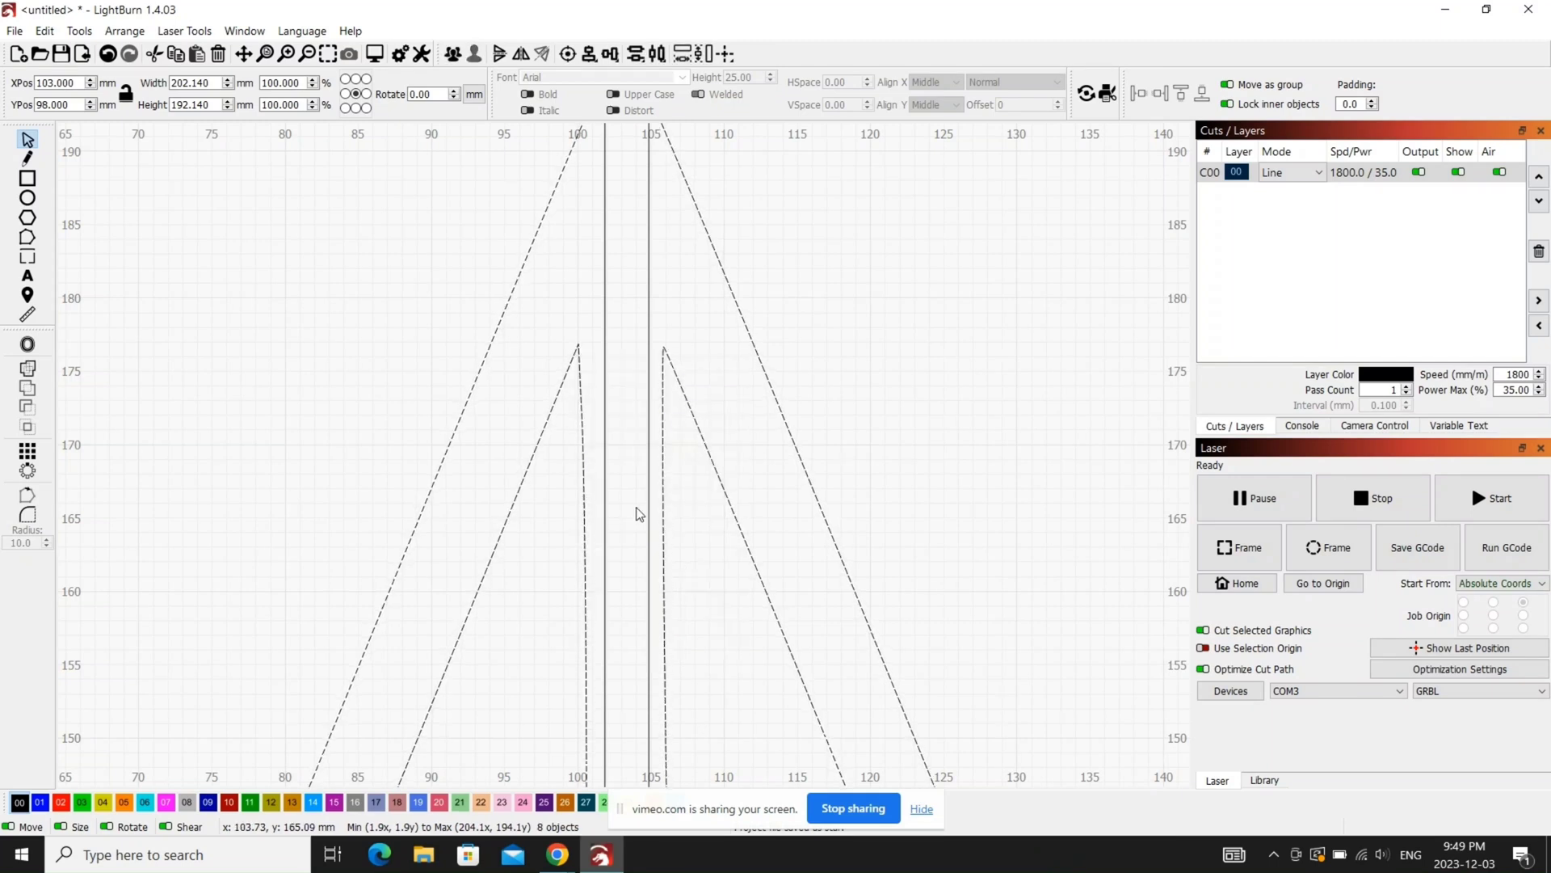
Step: Convert the star outlines and slot lines into paths
left_click(647, 396)
left_click_drag(812, 304, 409, 553)
right_click(649, 398)
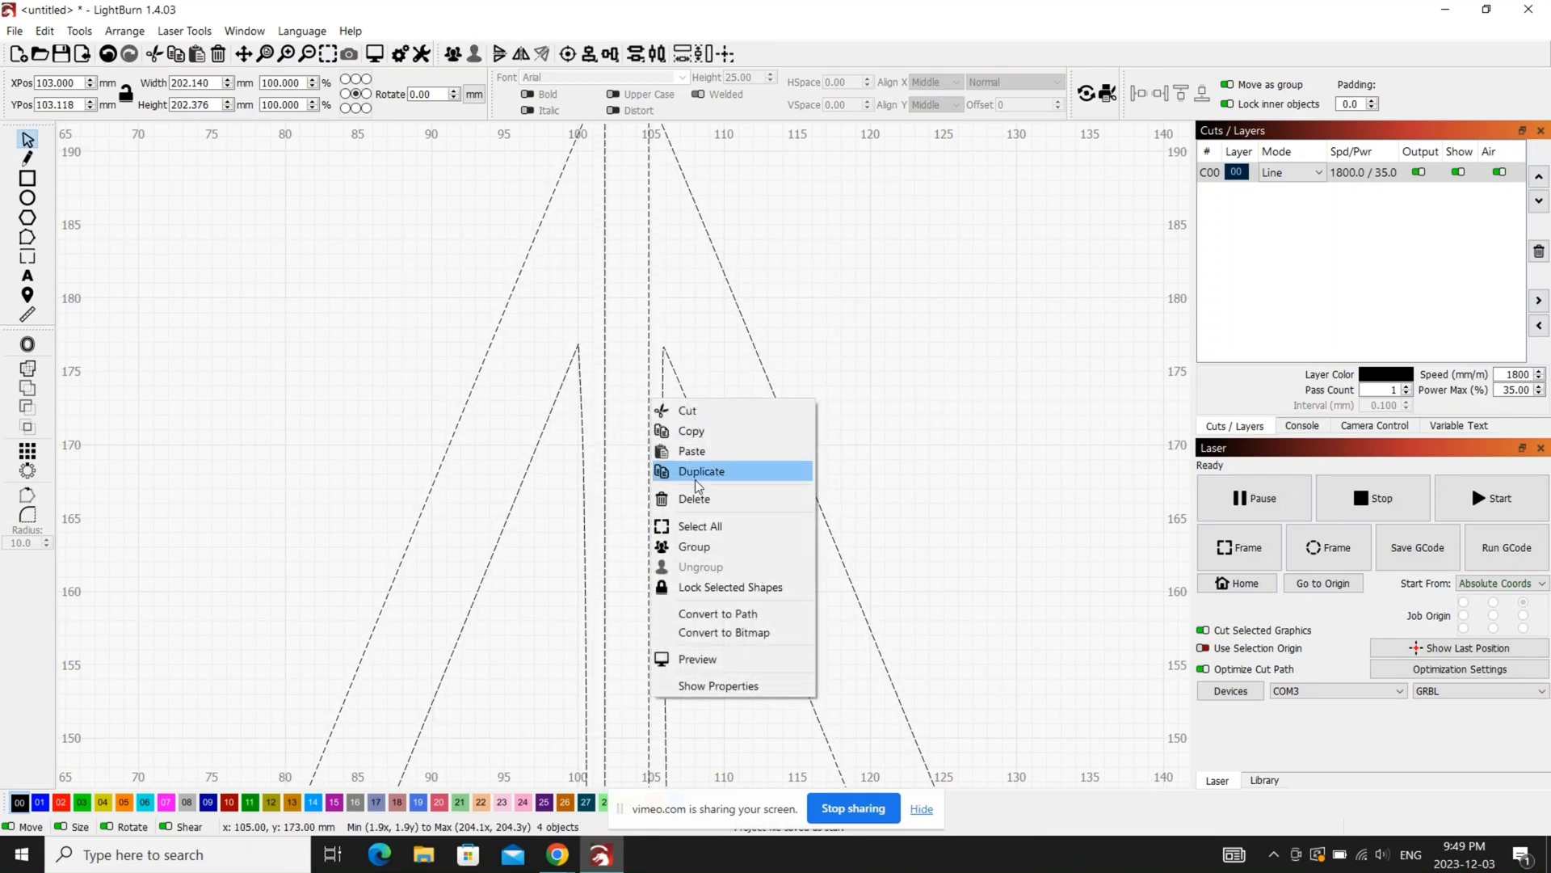
left_click(726, 614)
left_click(848, 463)
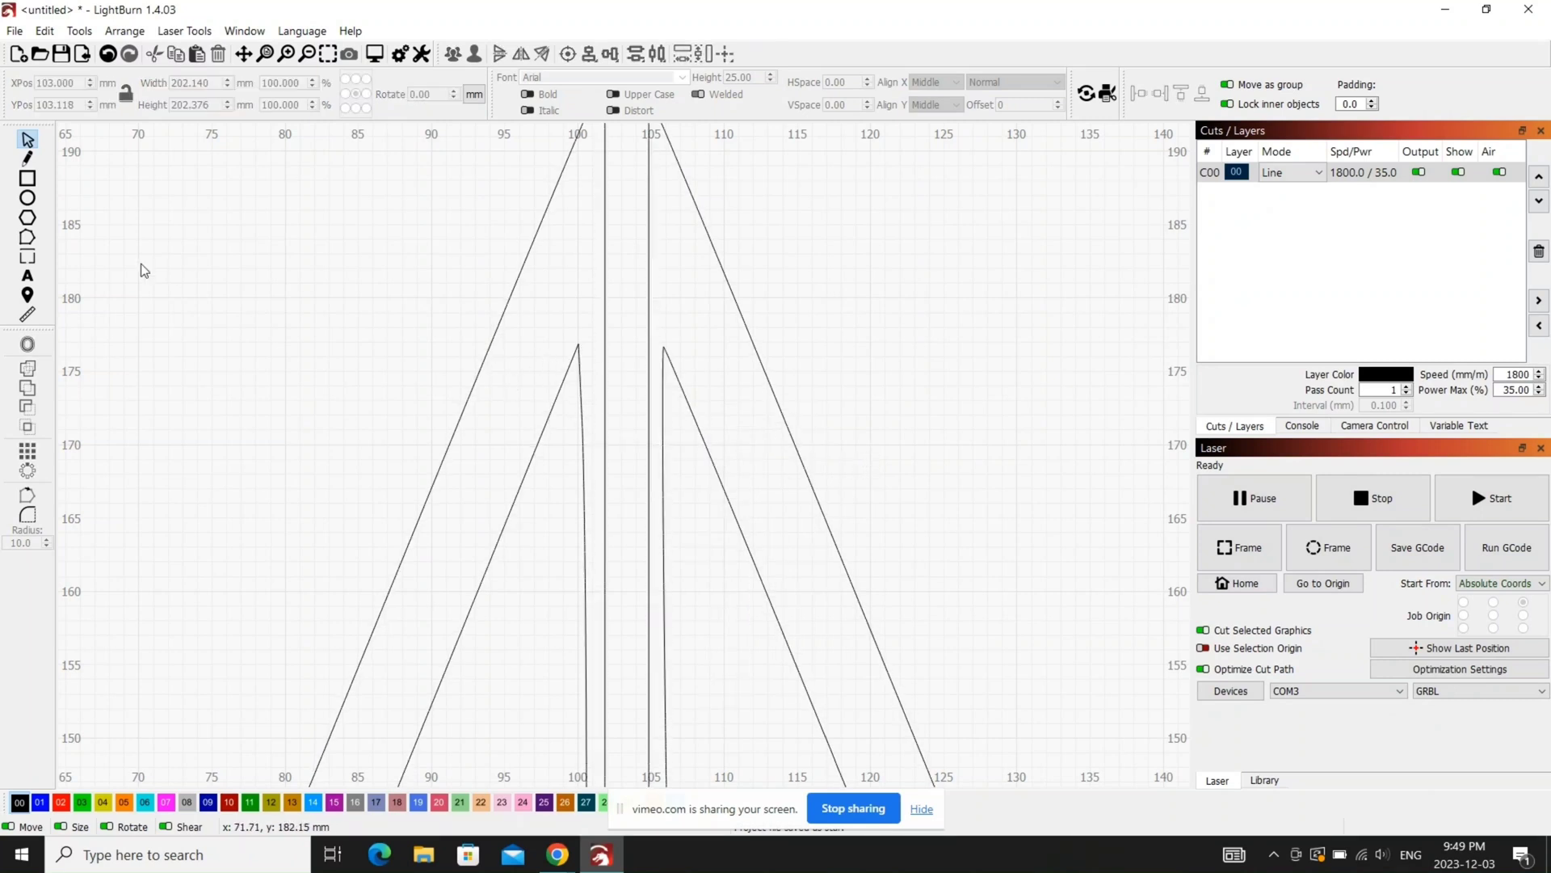
Step: Drag the inner outline's top node right toward the slot line
left_click(31, 239)
scroll(633, 416, "up", 3)
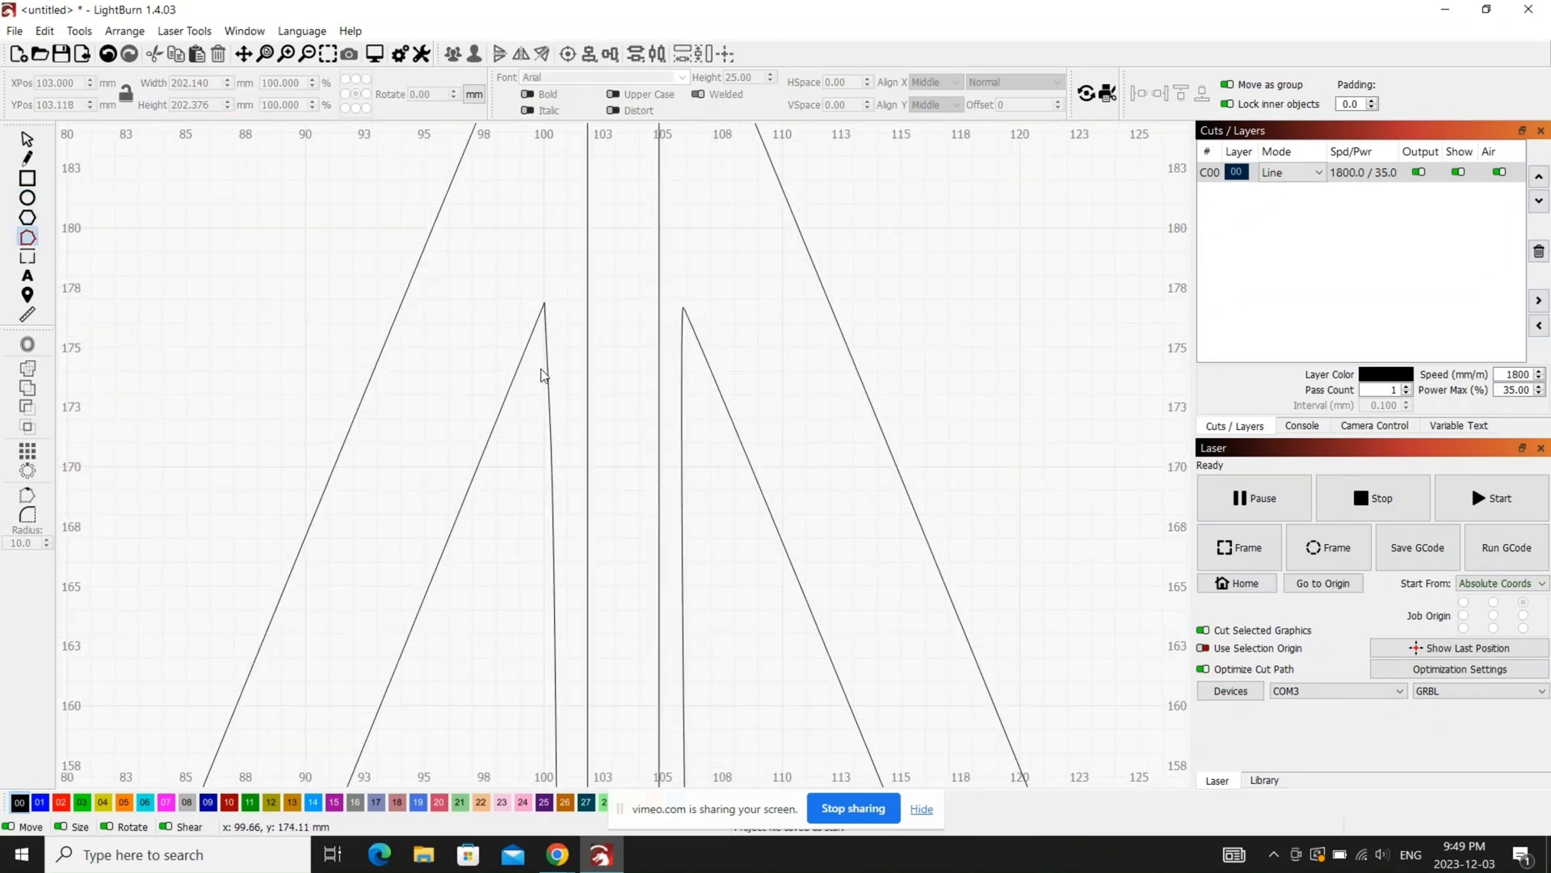
left_click(546, 366)
left_click_drag(545, 303, 558, 310)
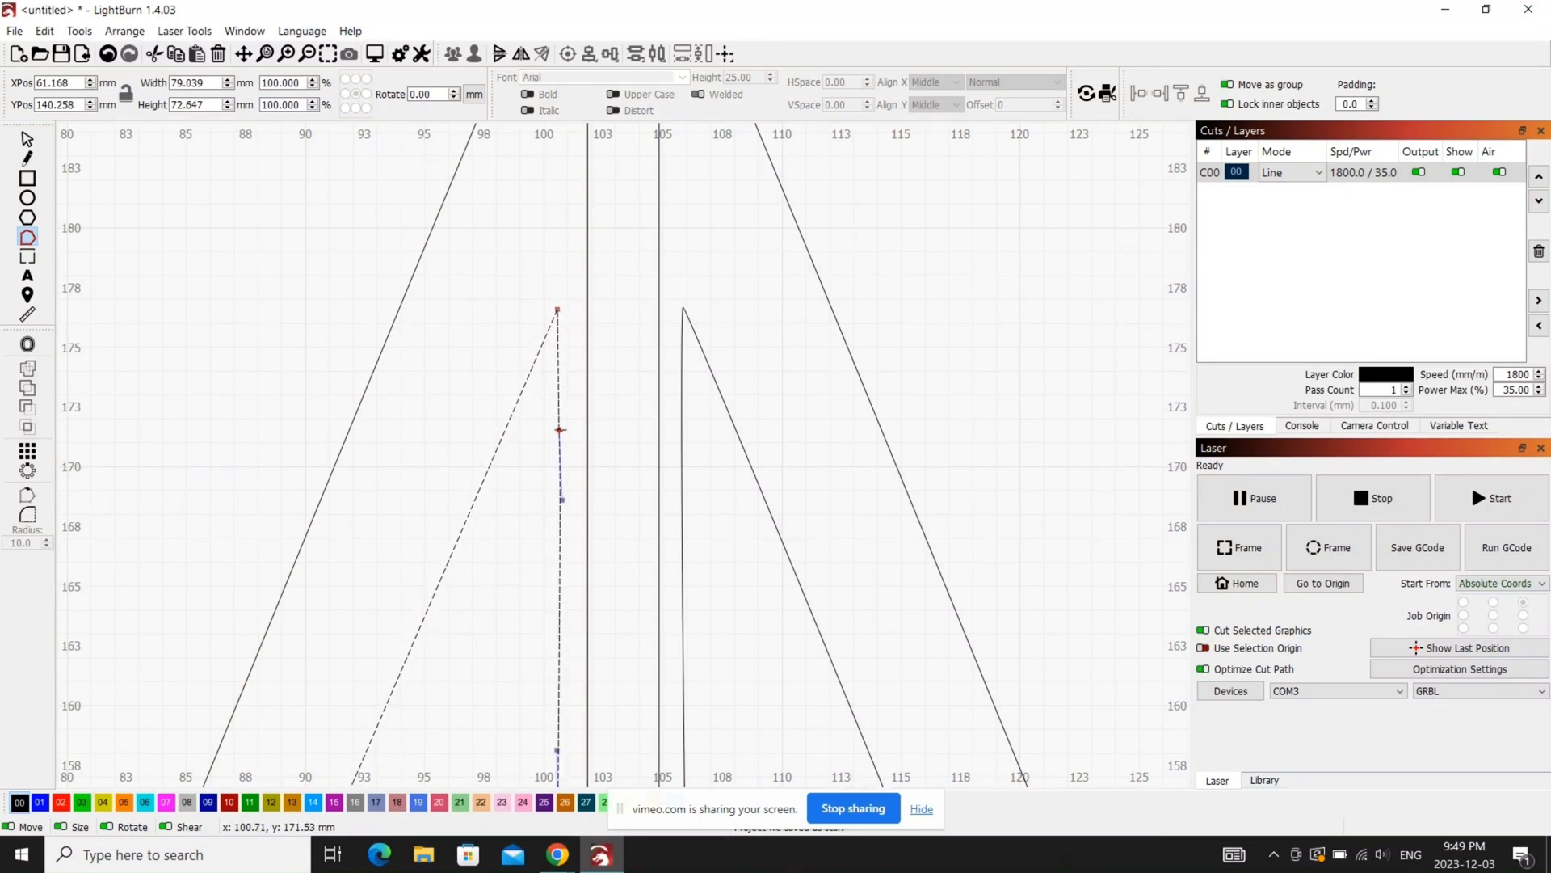
Step: Trim the inner outline's peak between the slot lines and align the left diagonal's end
scroll(556, 430, "down", 5)
left_click(552, 488)
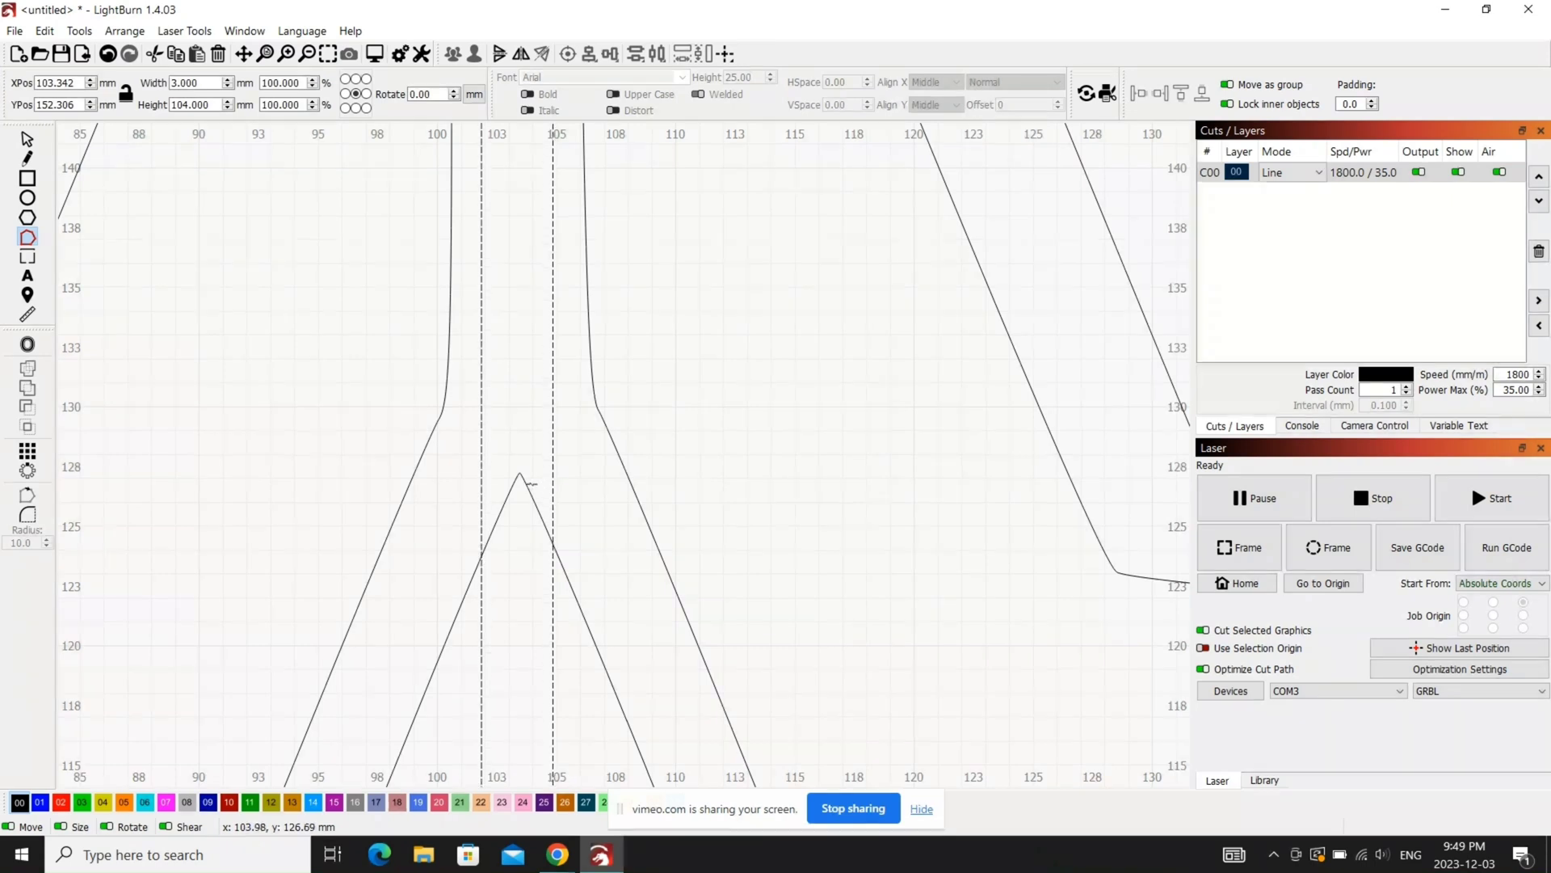
left_click(528, 490)
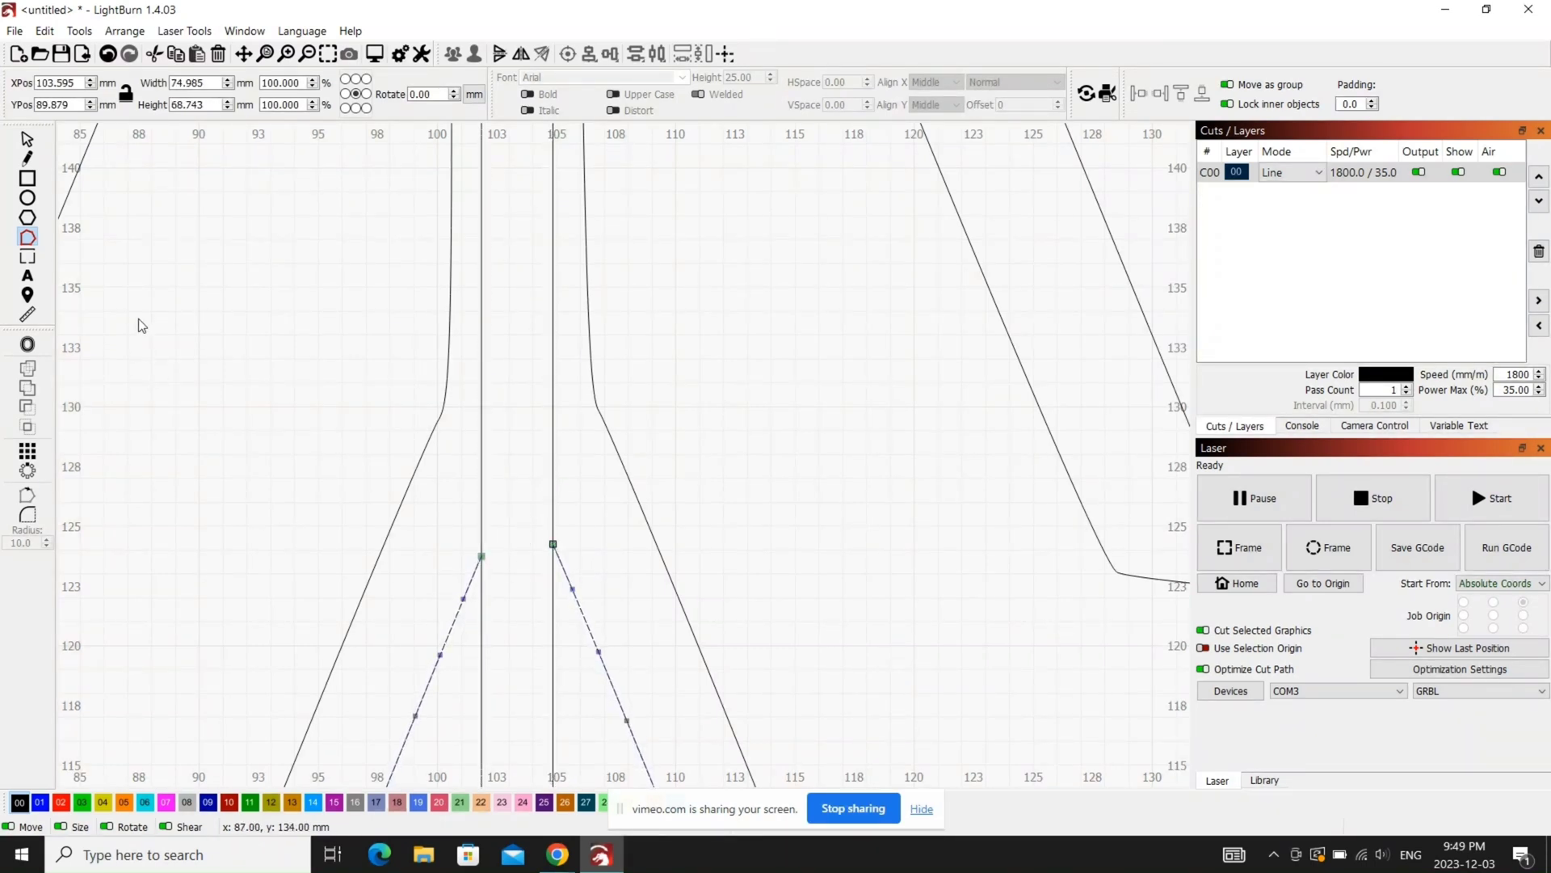
left_click_drag(483, 556, 482, 549)
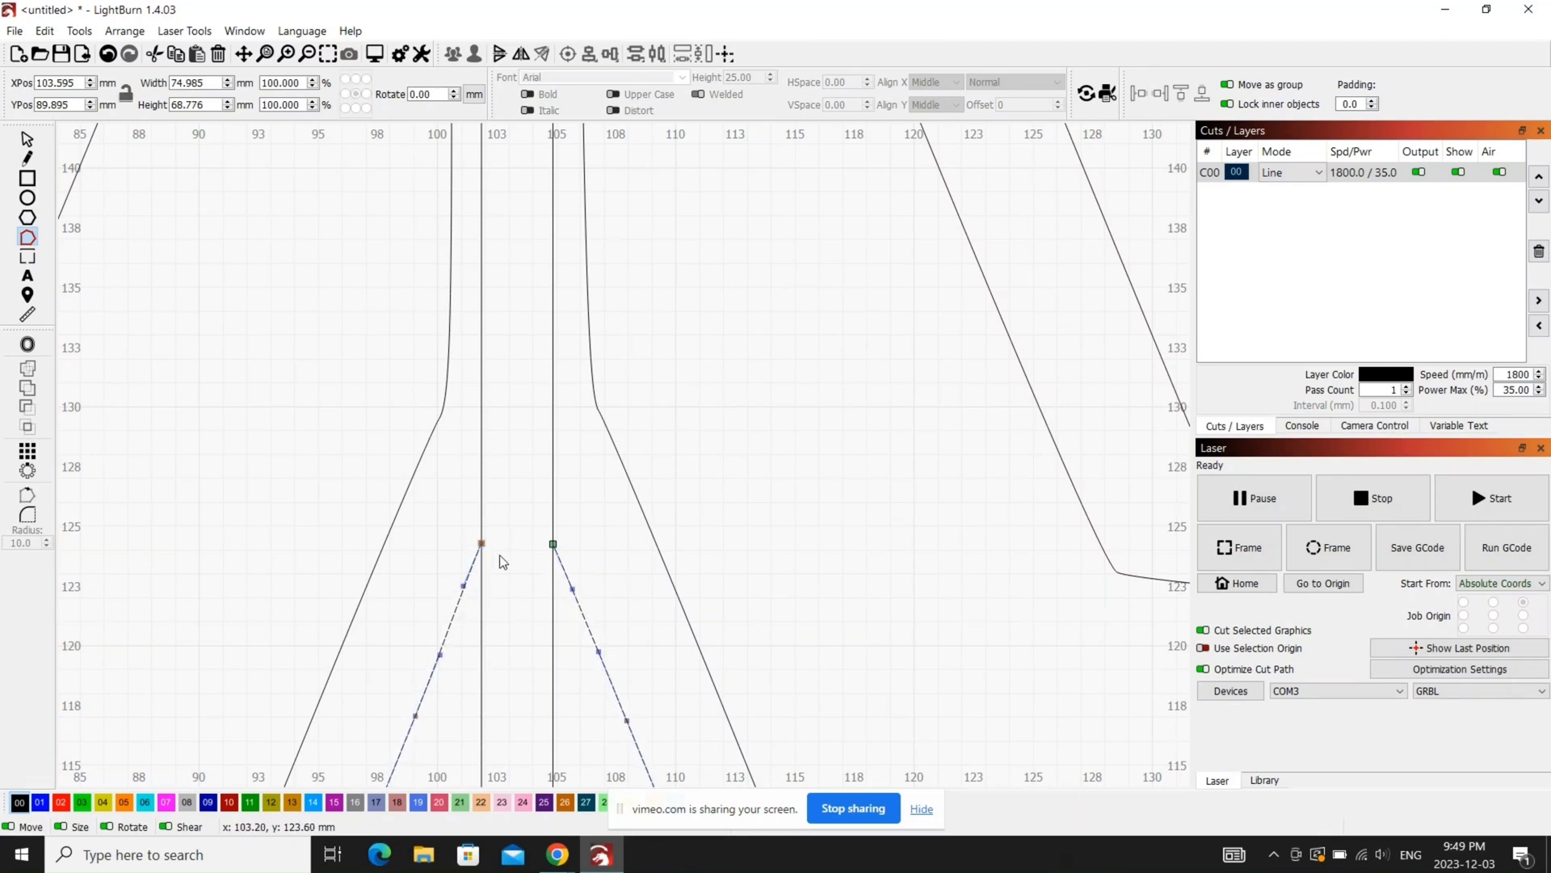
Step: Draw a horizontal line across the slot and trim the slot lines below it
left_click(28, 162)
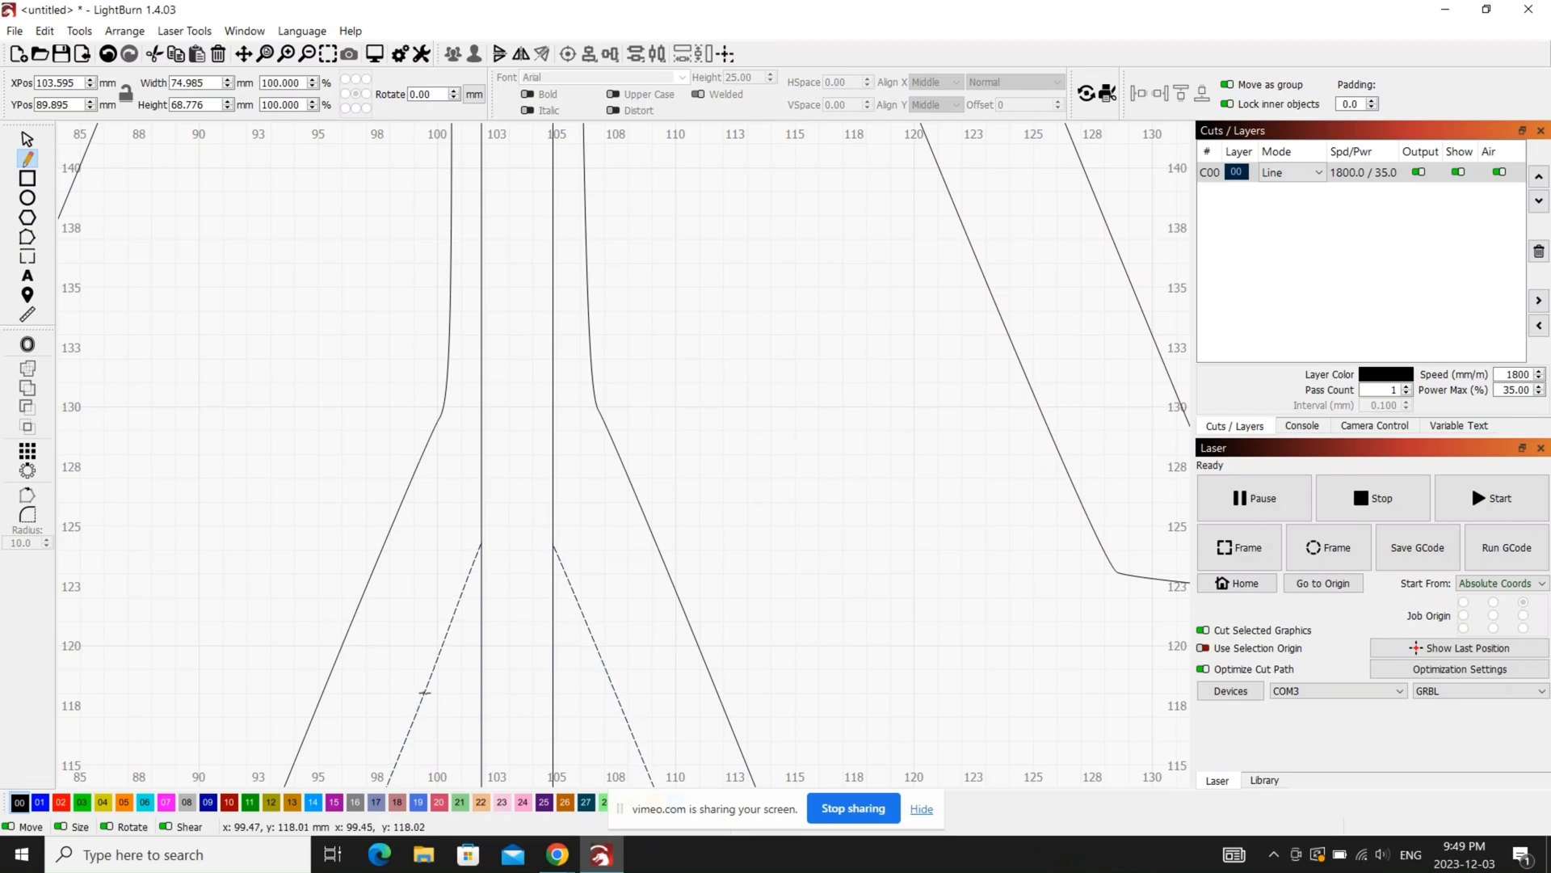
scroll(425, 692, "up", 3)
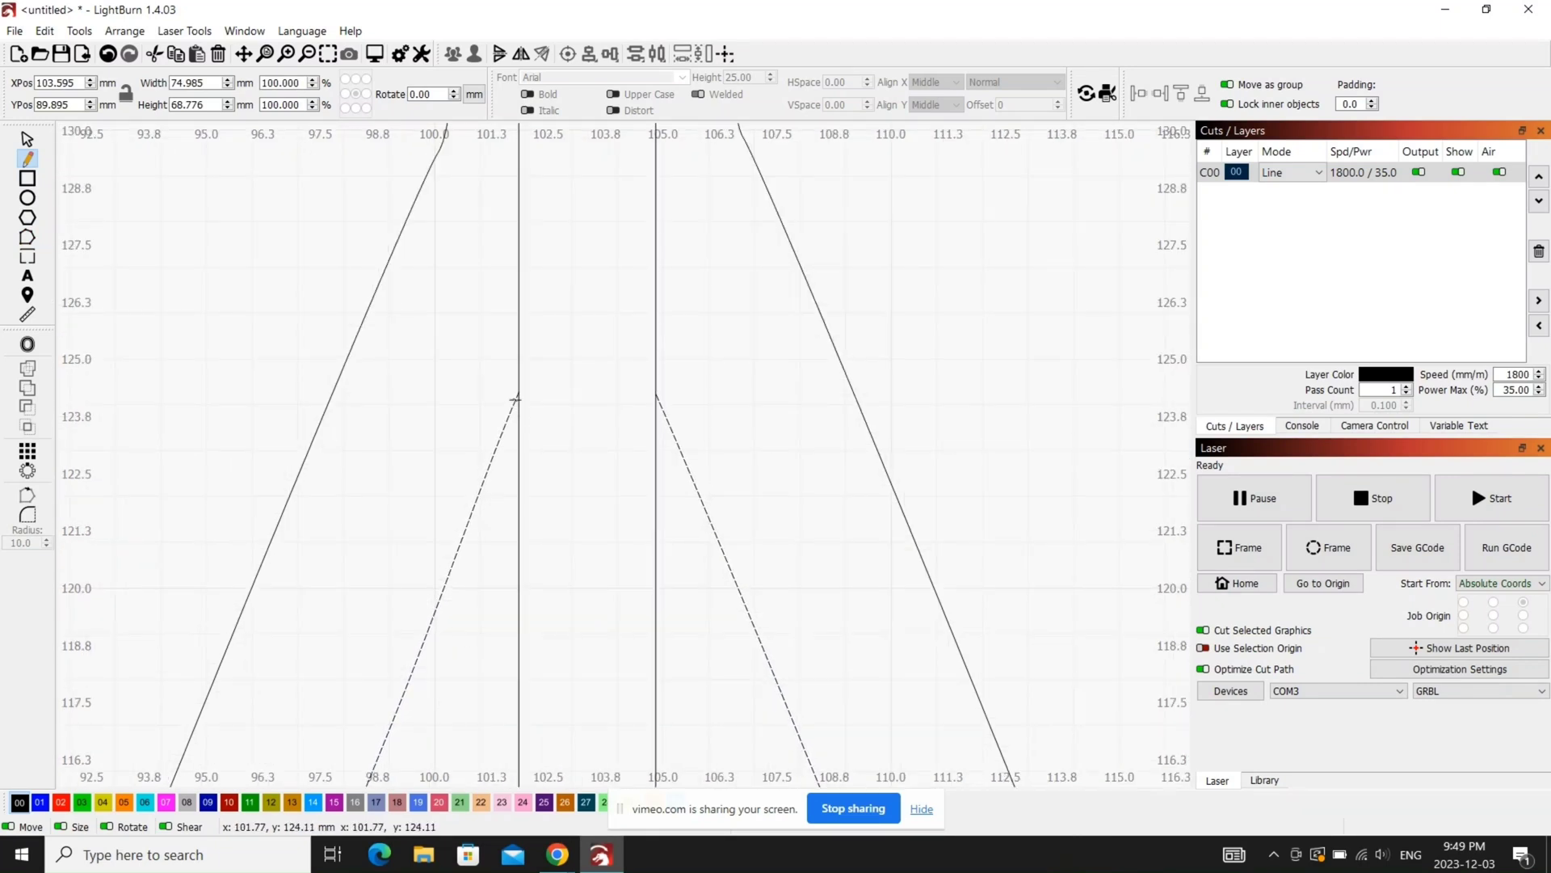
left_click(519, 392)
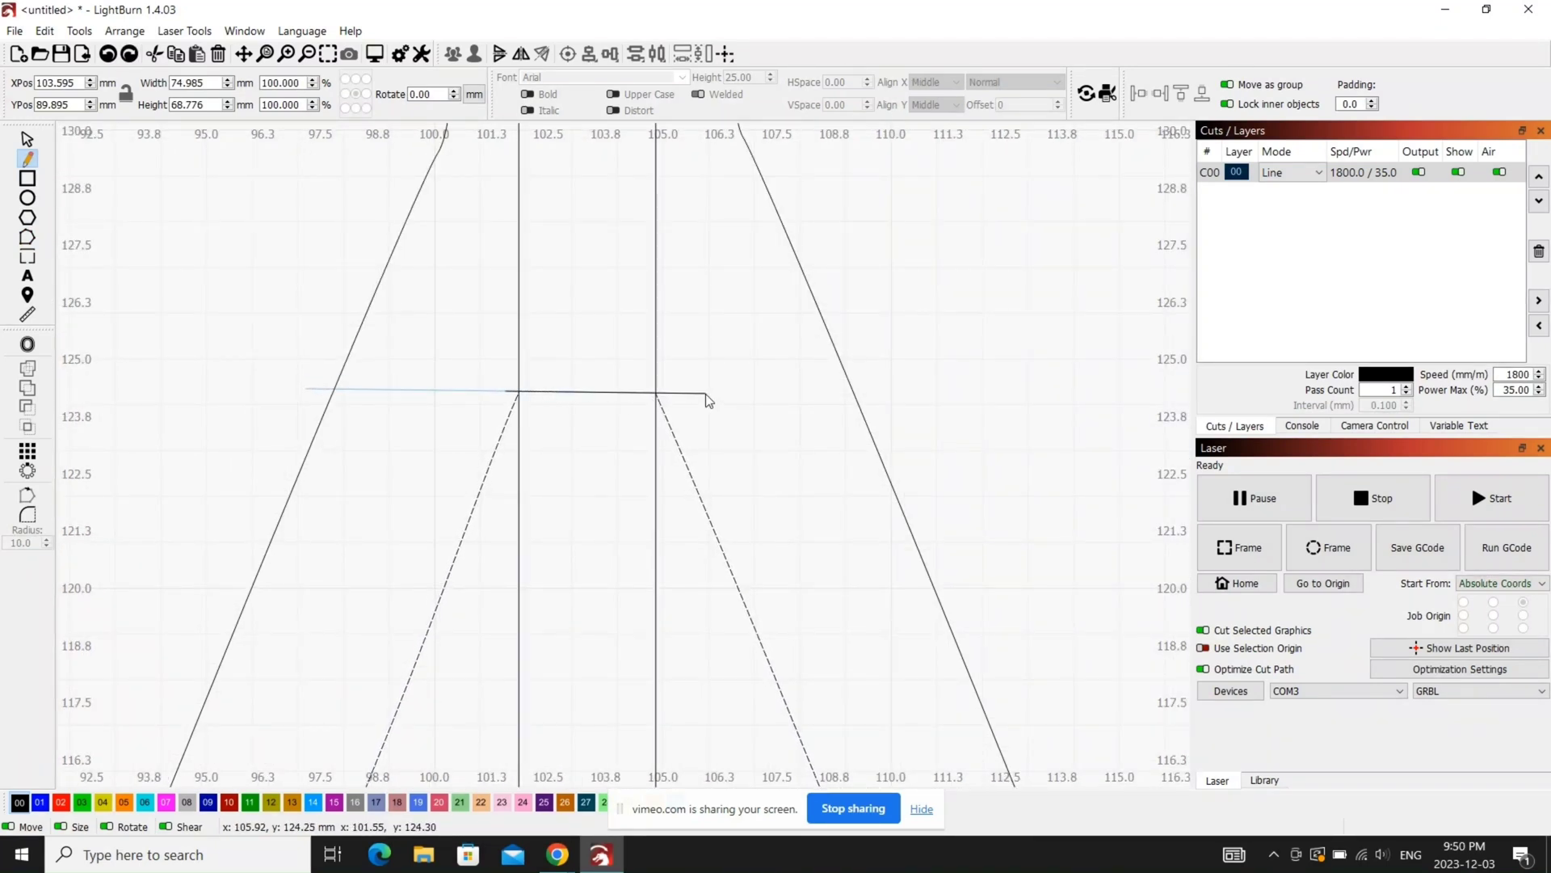
left_click(705, 394)
right_click(647, 435)
scroll(596, 439, "up", 1)
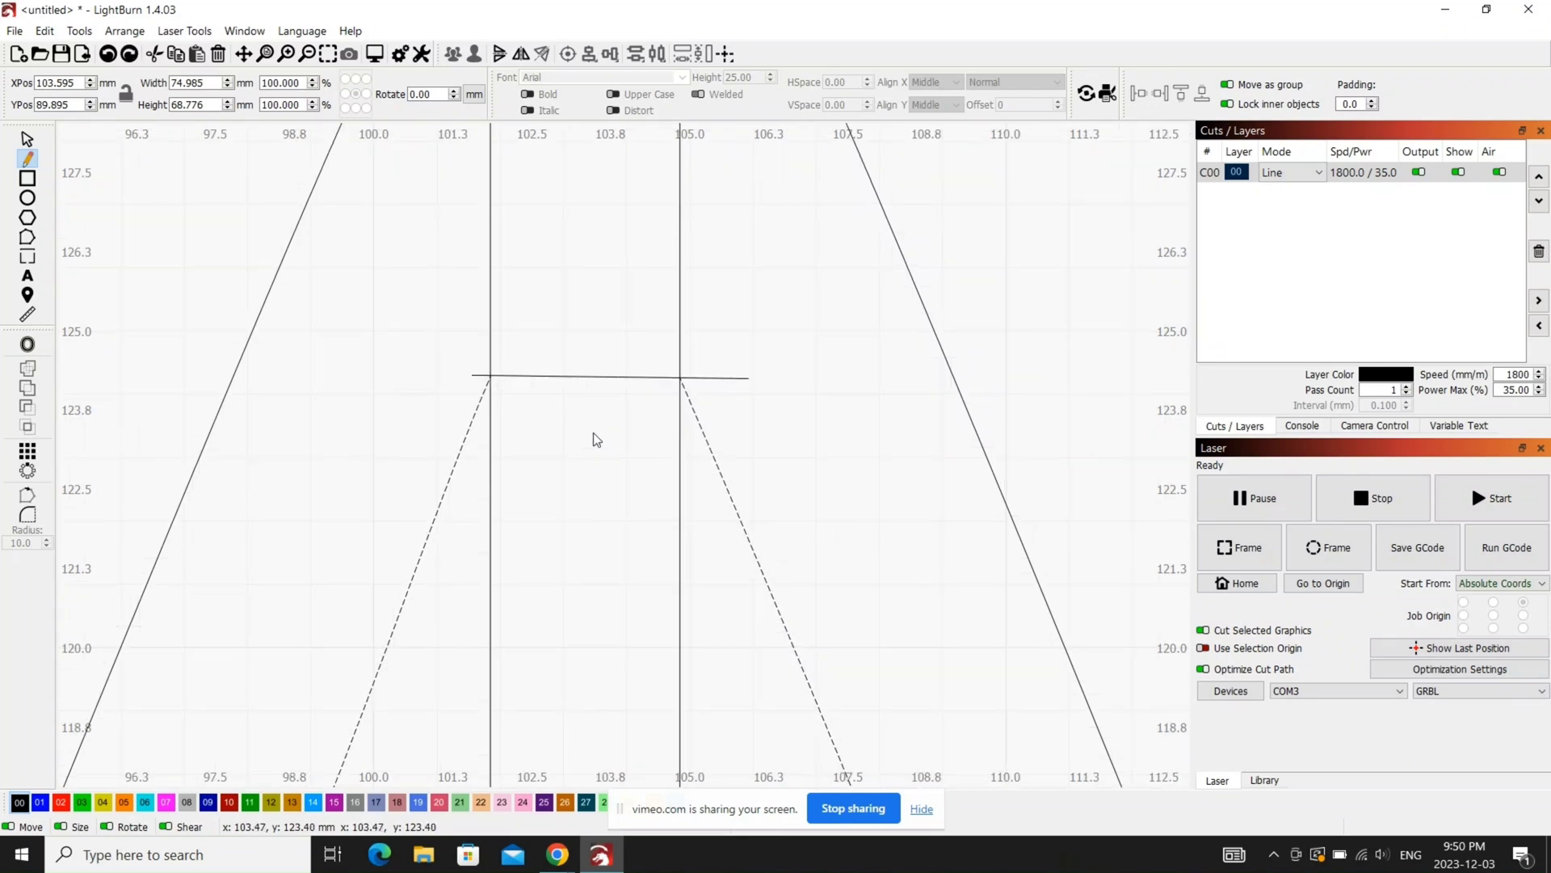
left_click(28, 236)
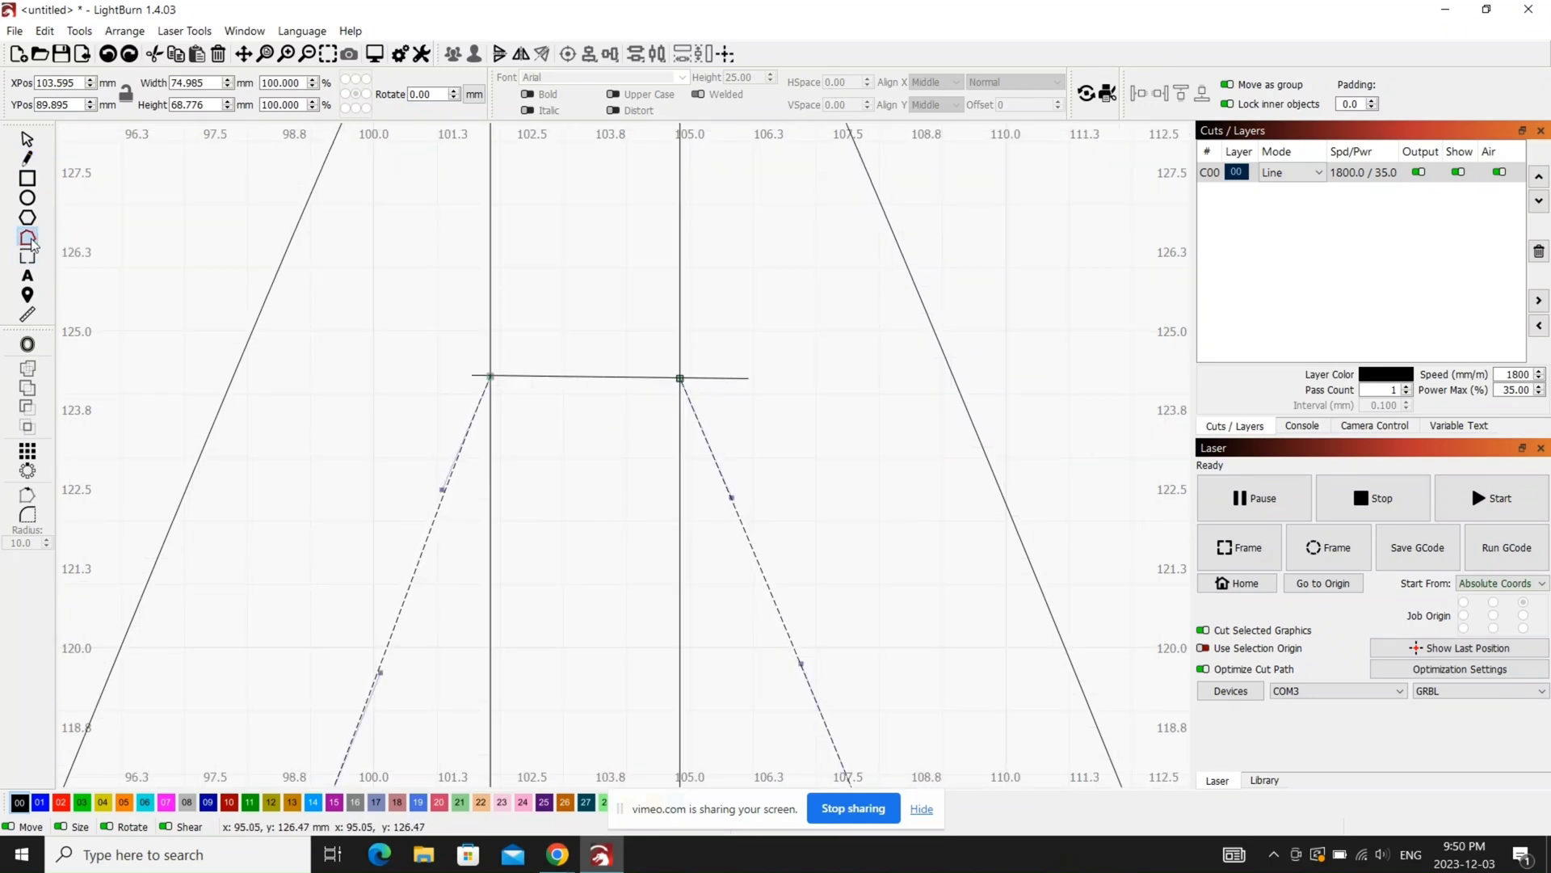
left_click(554, 375)
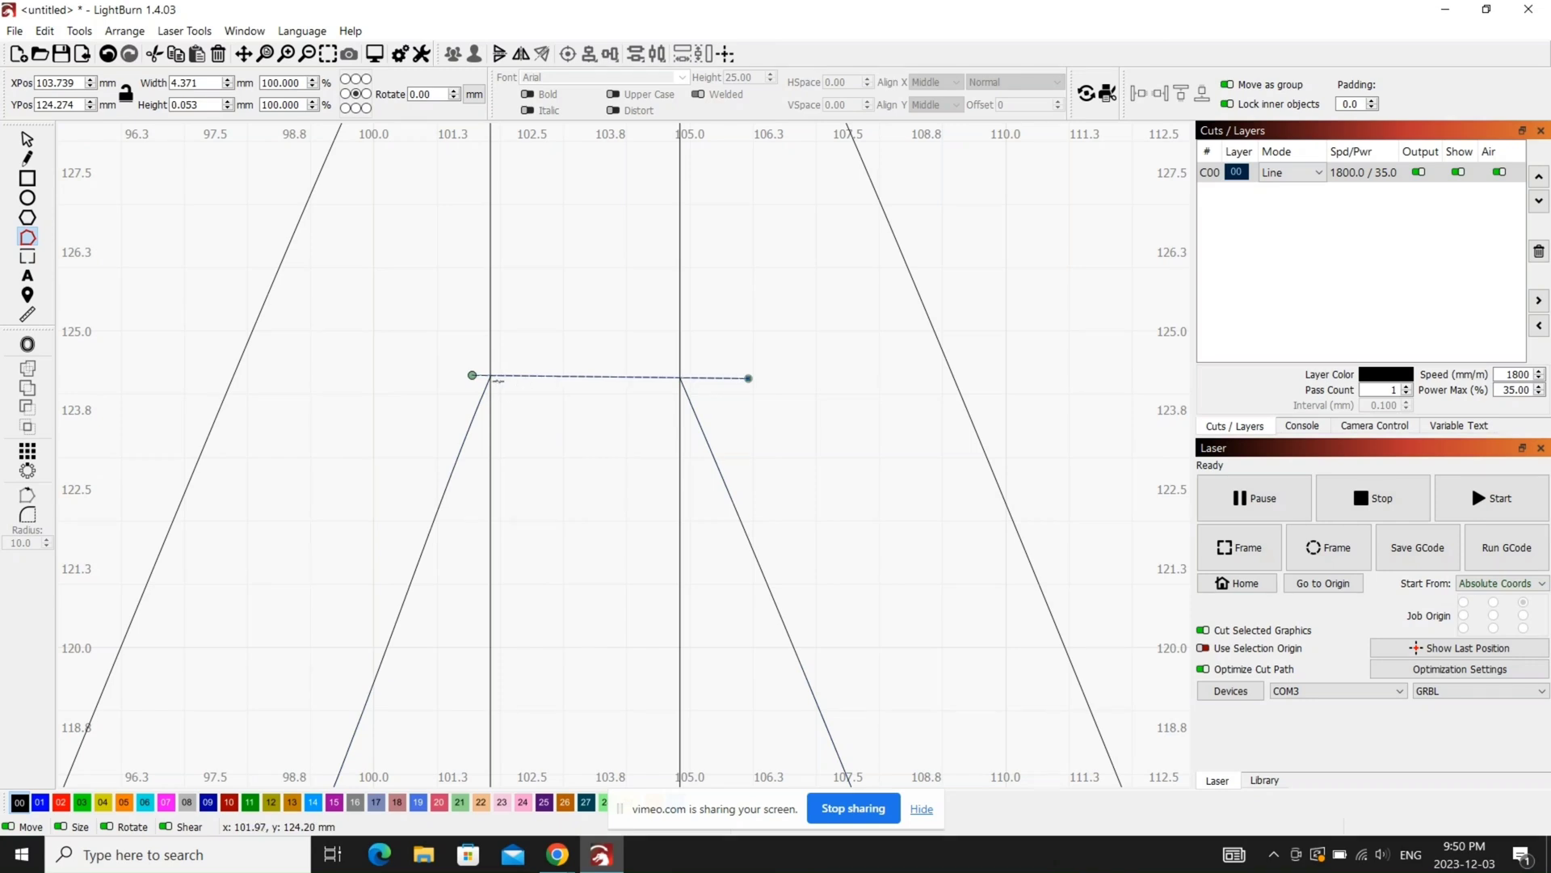
left_click(490, 402)
key("t")
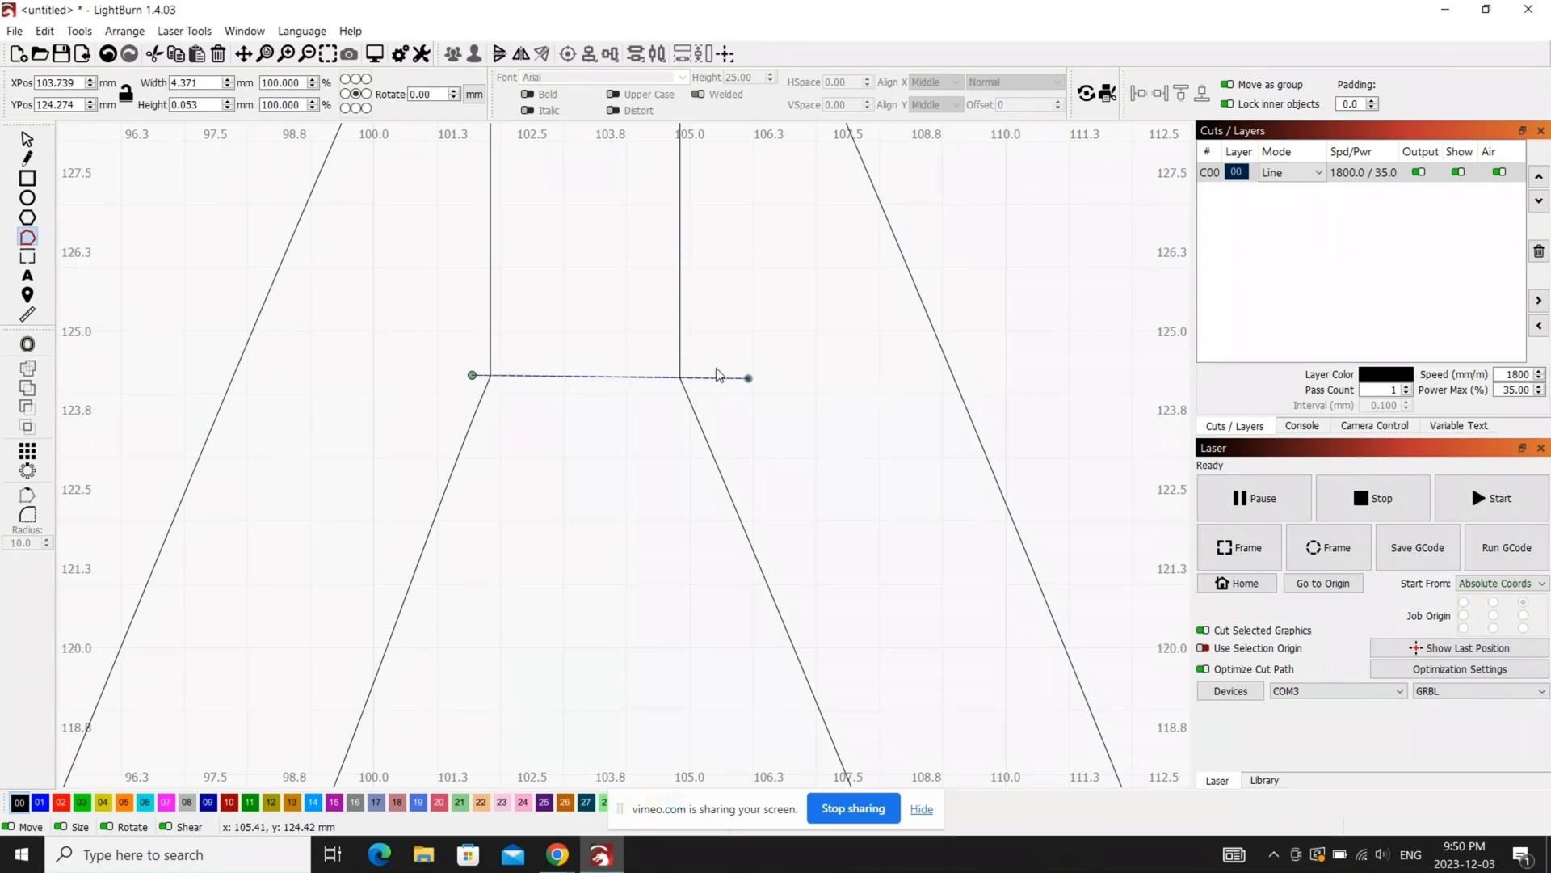
Step: Delete the helper line and trim the star's top tip between the slot lines
key("Delete")
scroll(527, 460, "down", 6)
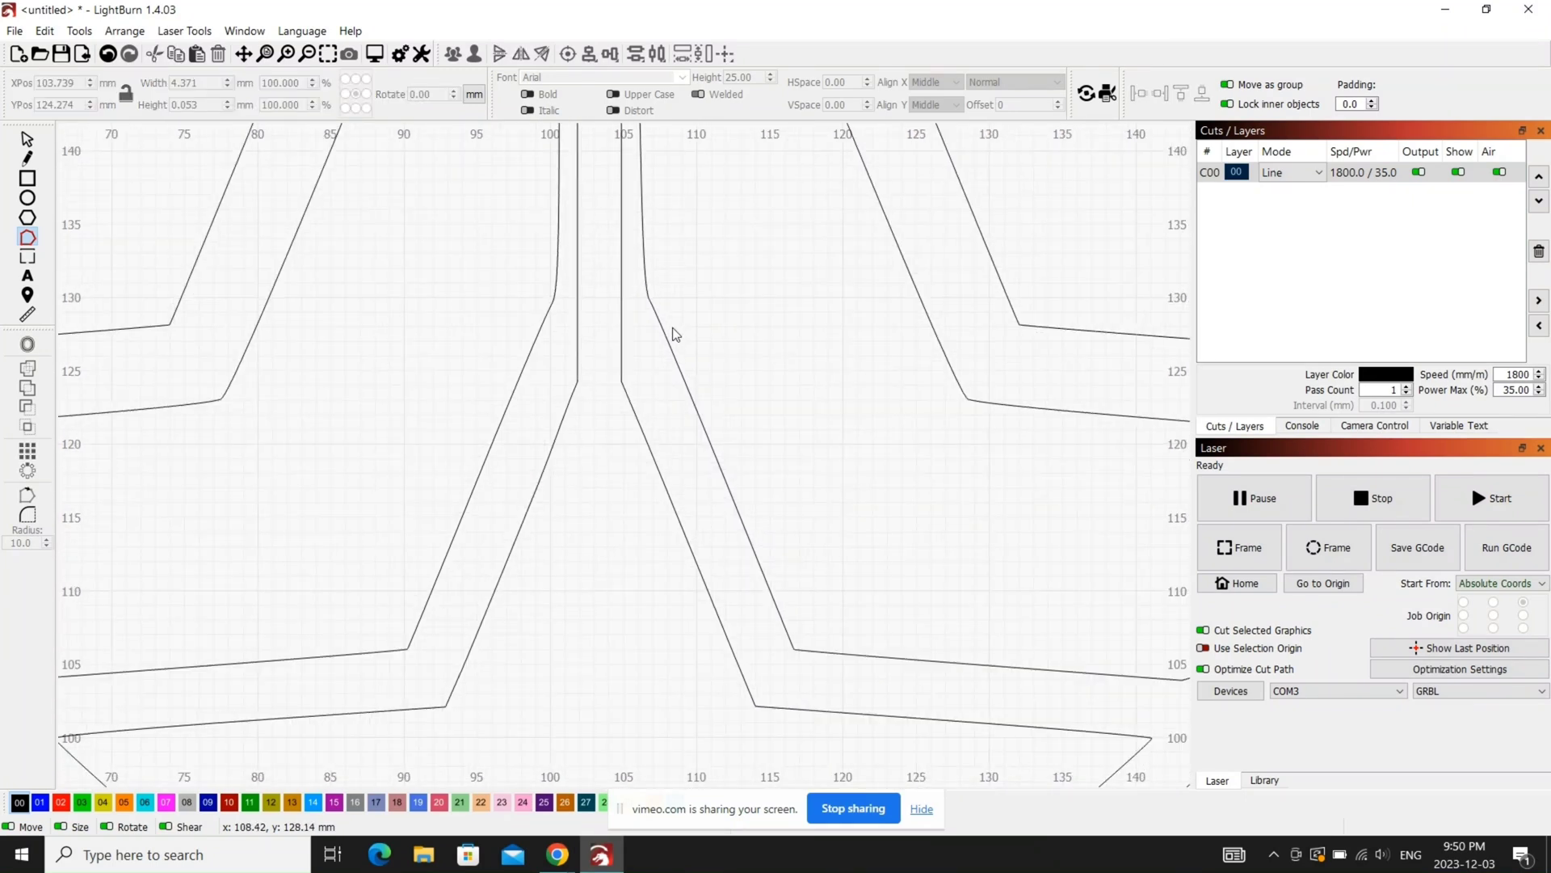
scroll(675, 333, "down", 2)
scroll(606, 556, "down", 2)
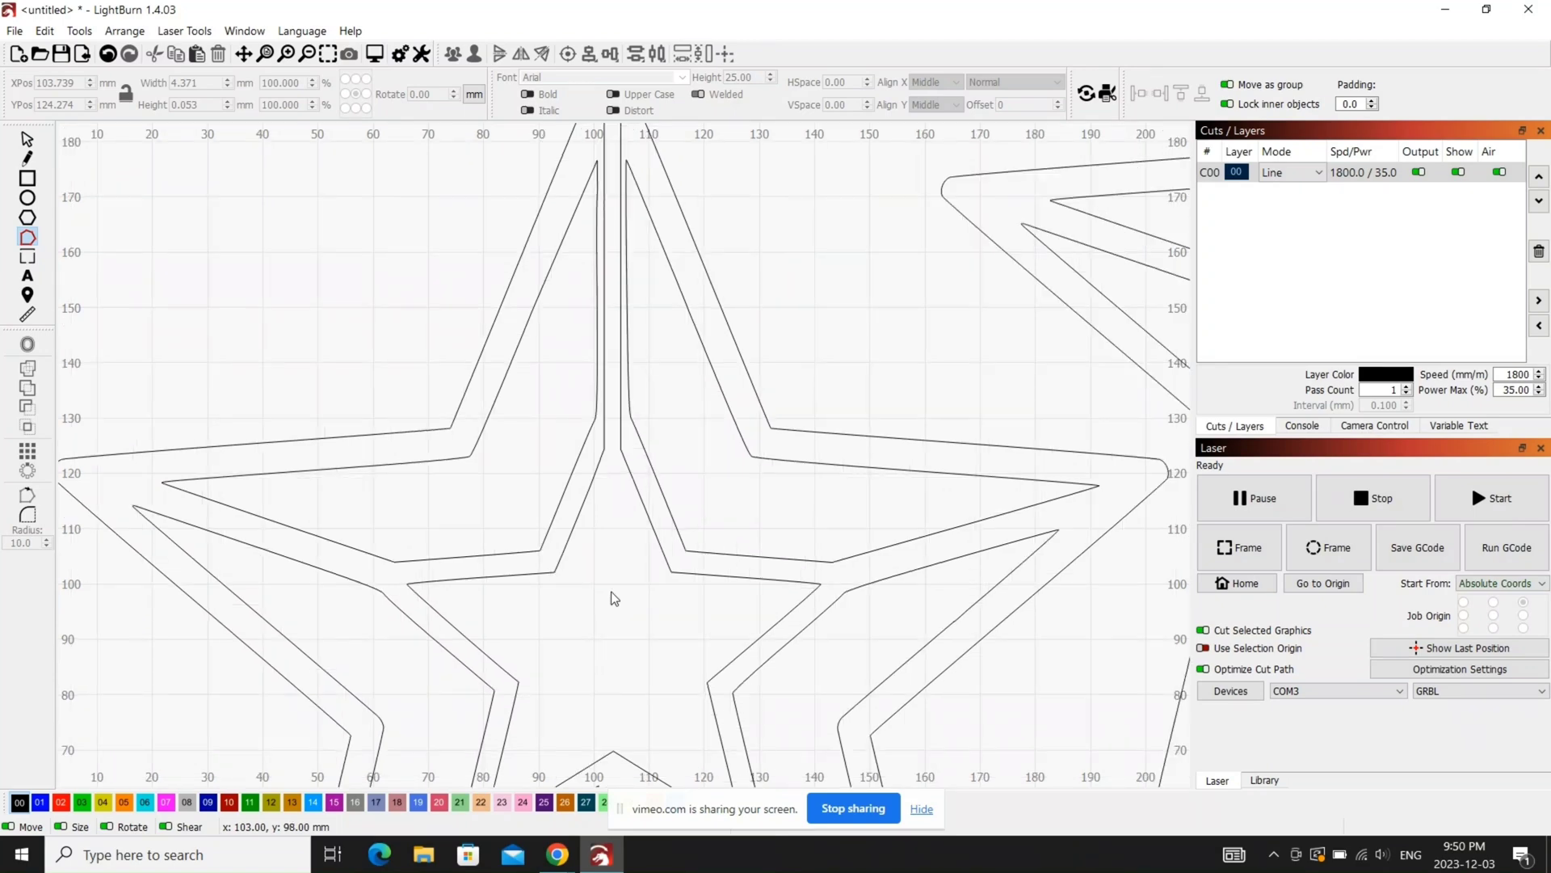
scroll(575, 662, "down", 1)
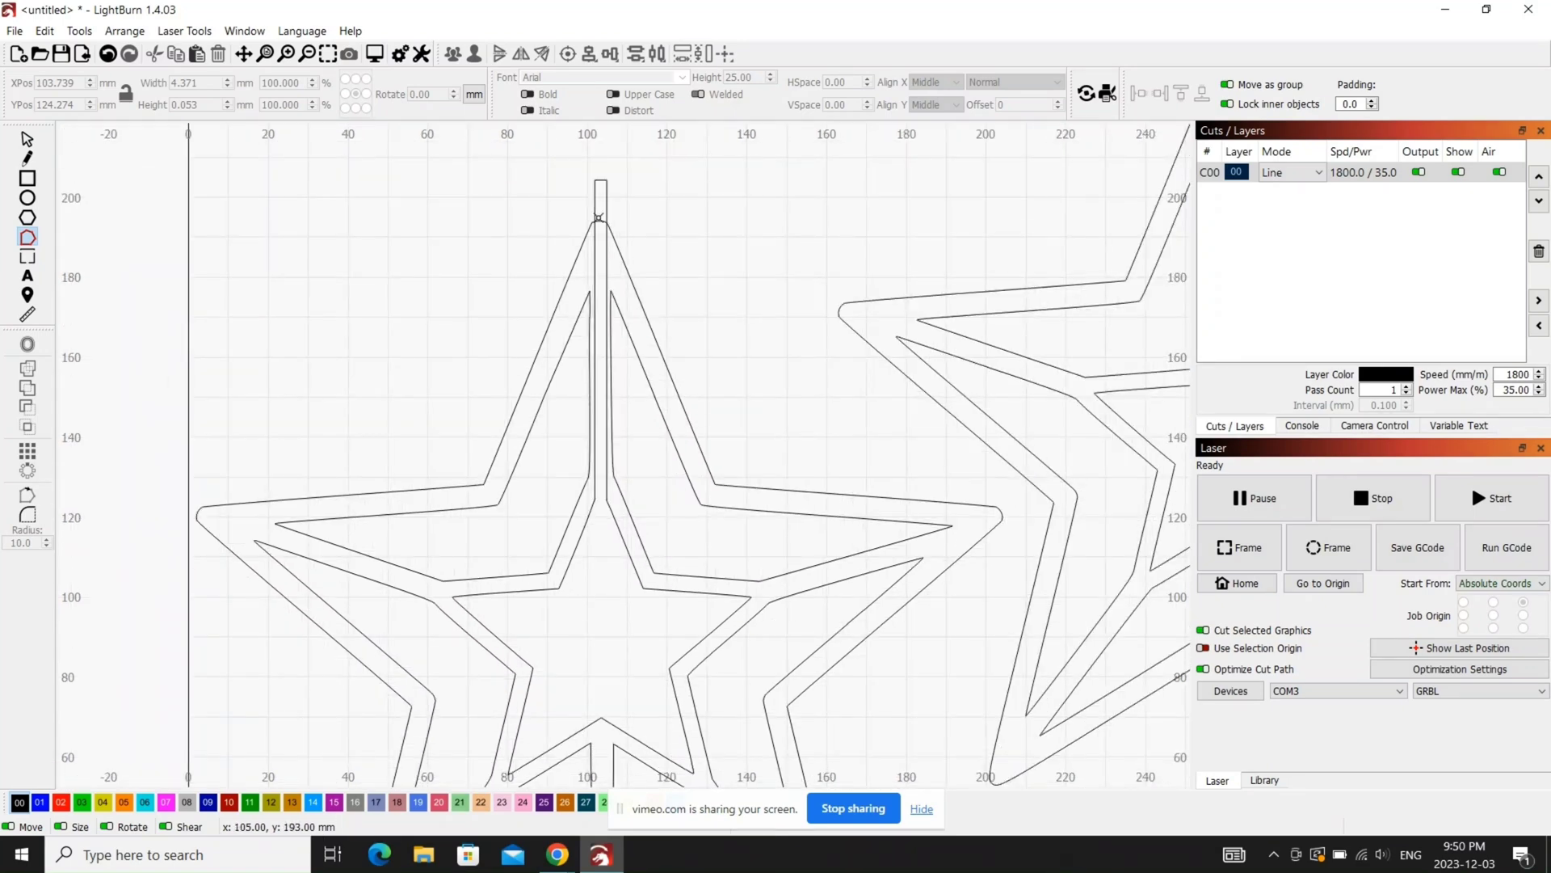
scroll(598, 217, "up", 8)
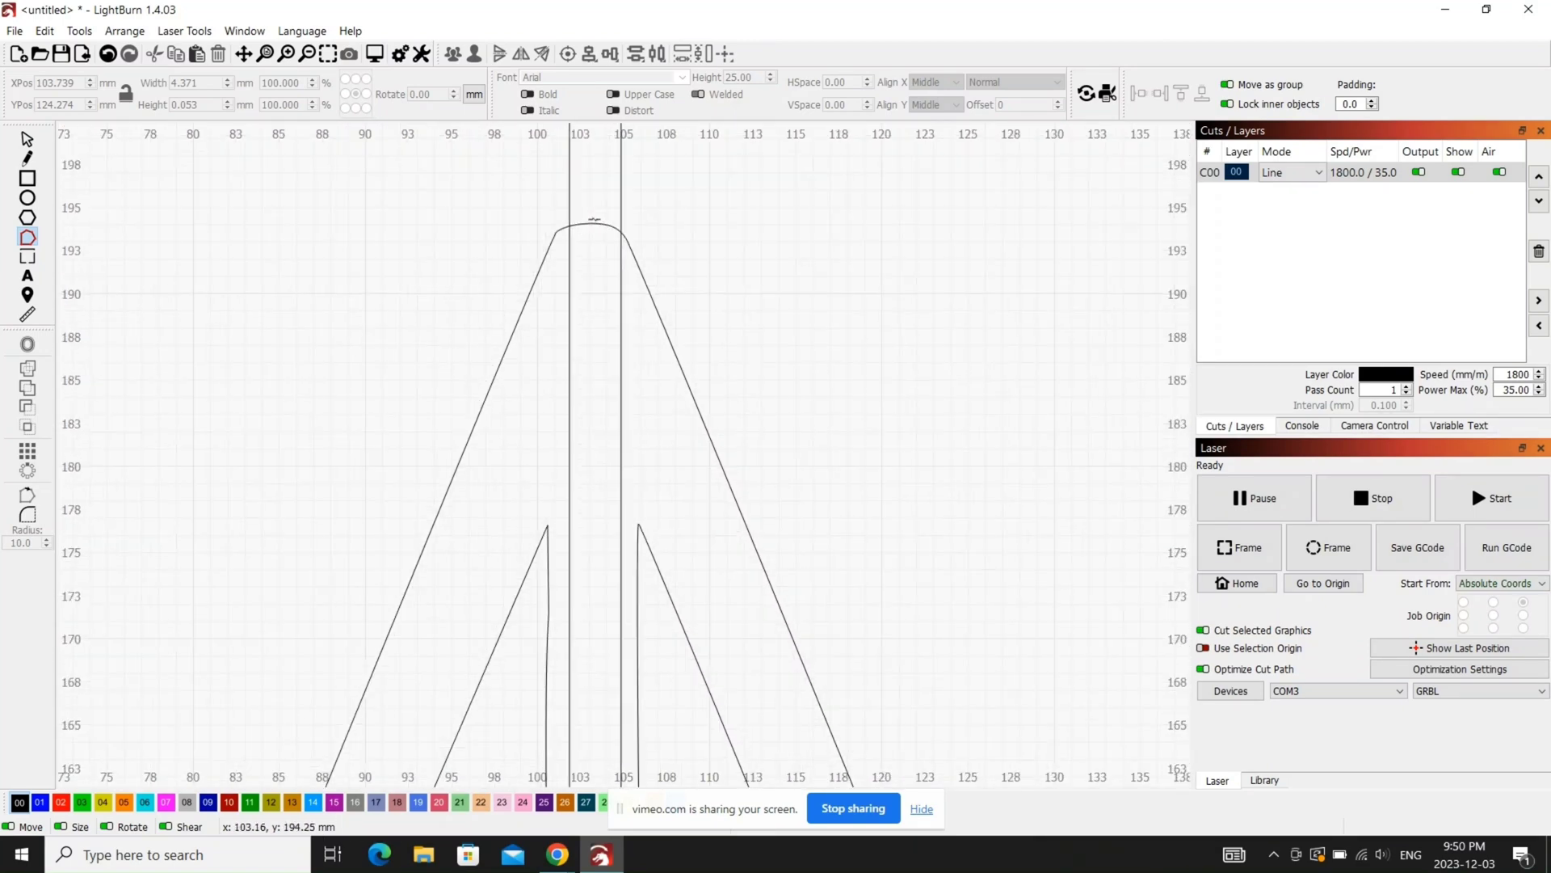
scroll(596, 220, "up", 3)
left_click(553, 207)
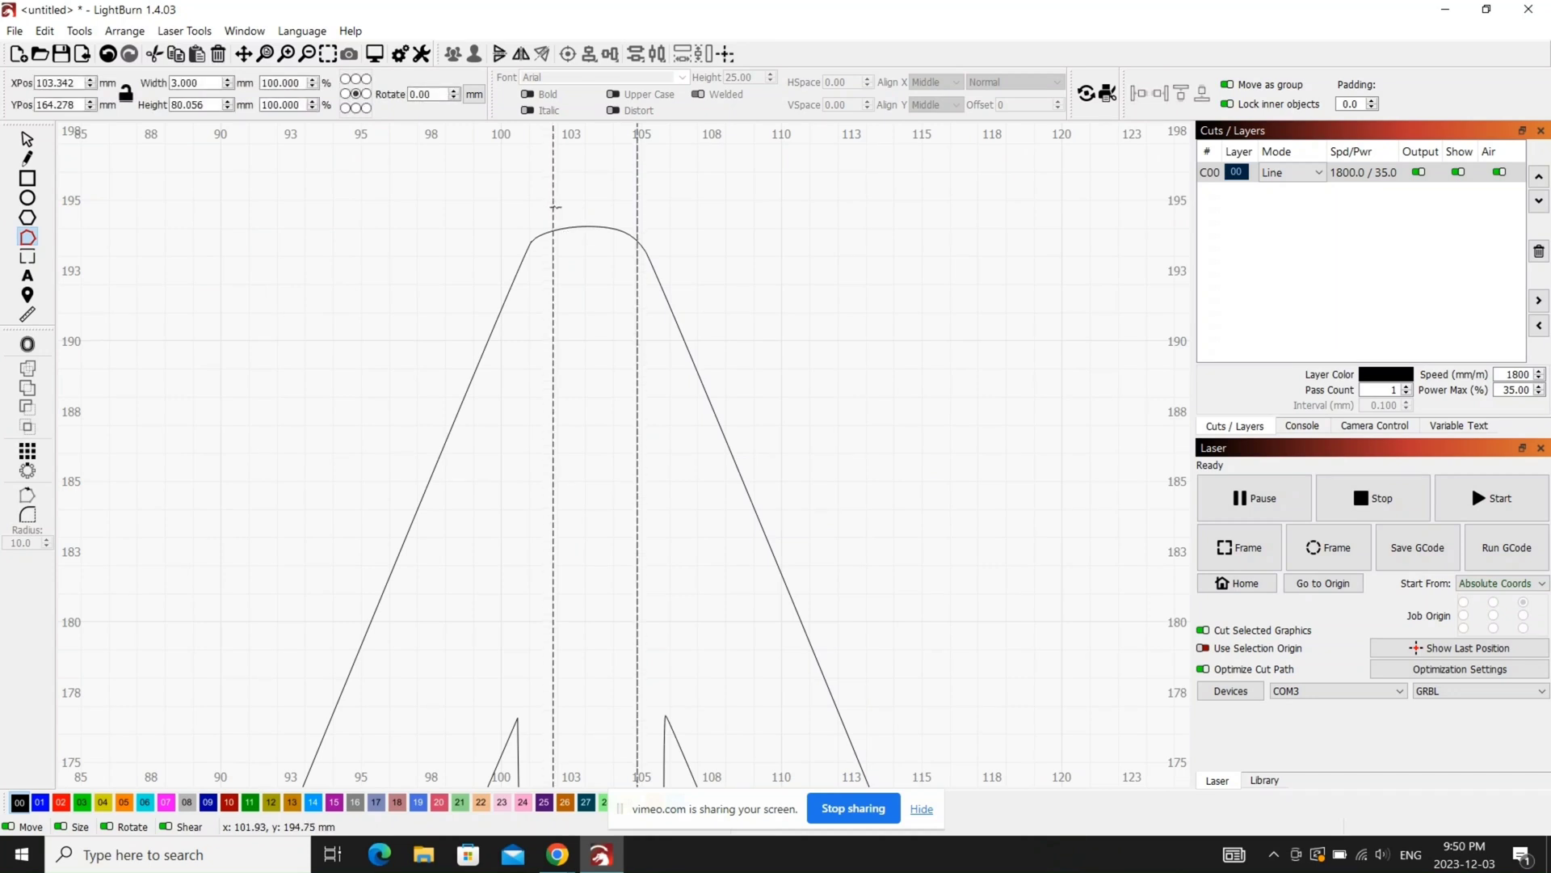
left_click(588, 225)
key("t")
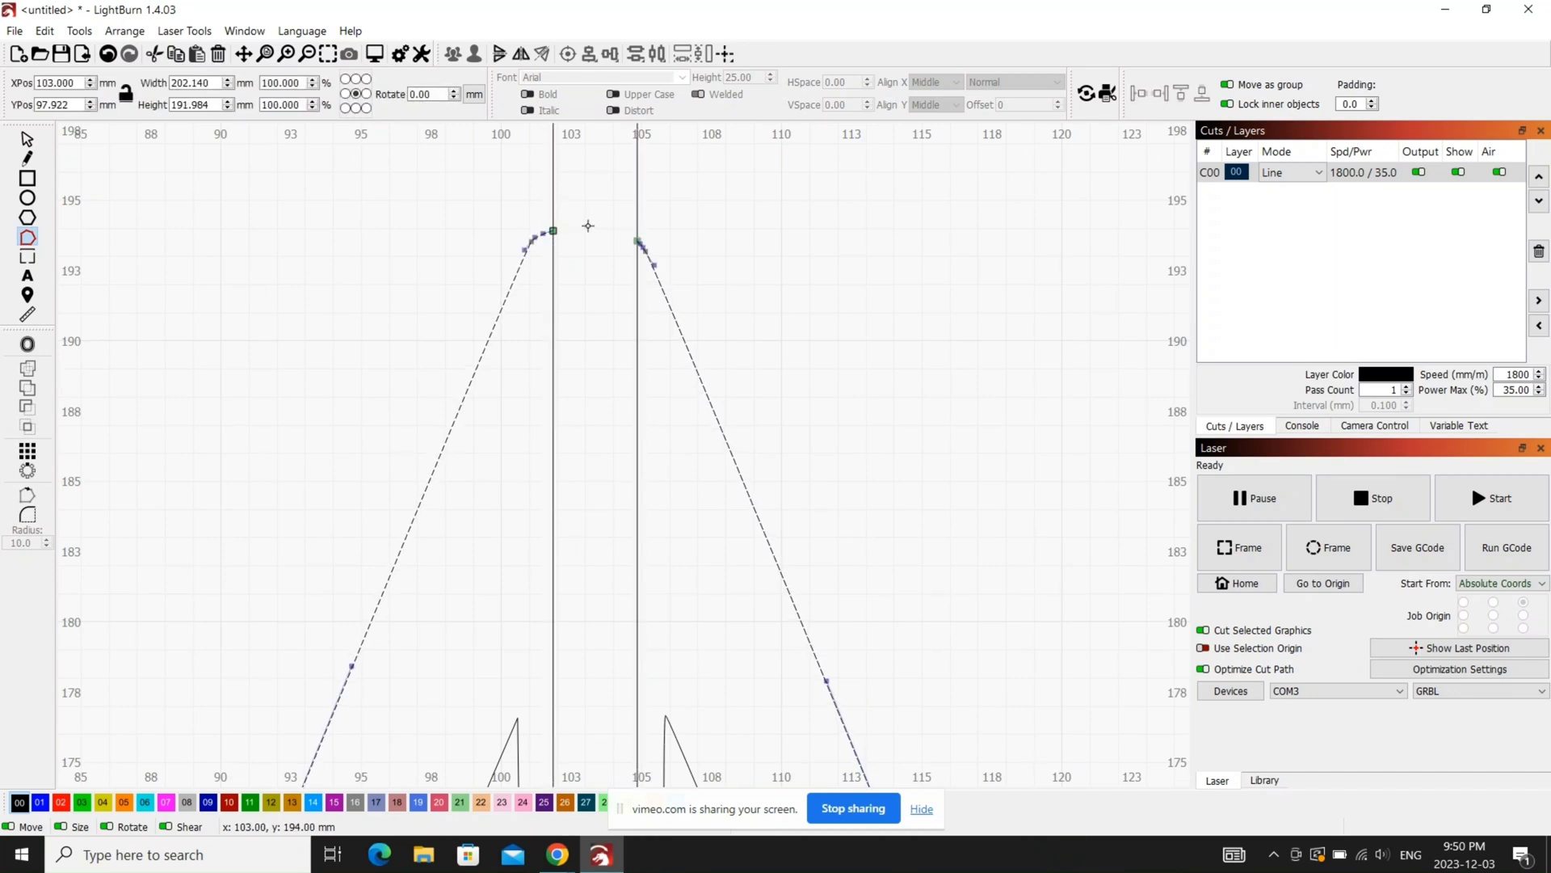
Step: Draw a straight line across the slot from the curve's end node
scroll(574, 242, "up", 2)
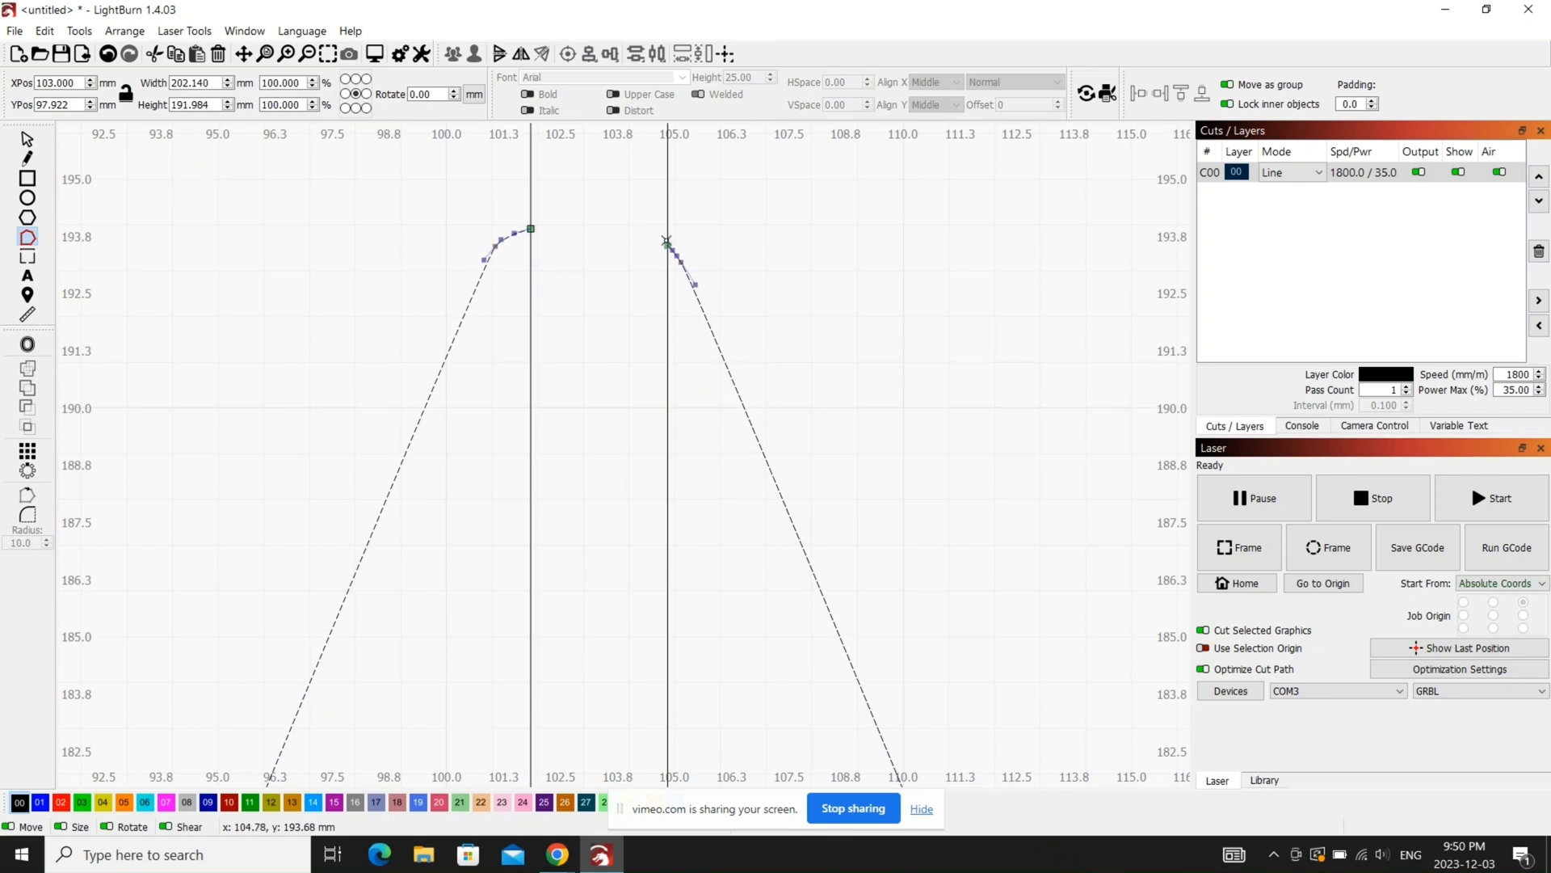
scroll(665, 227, "up", 1)
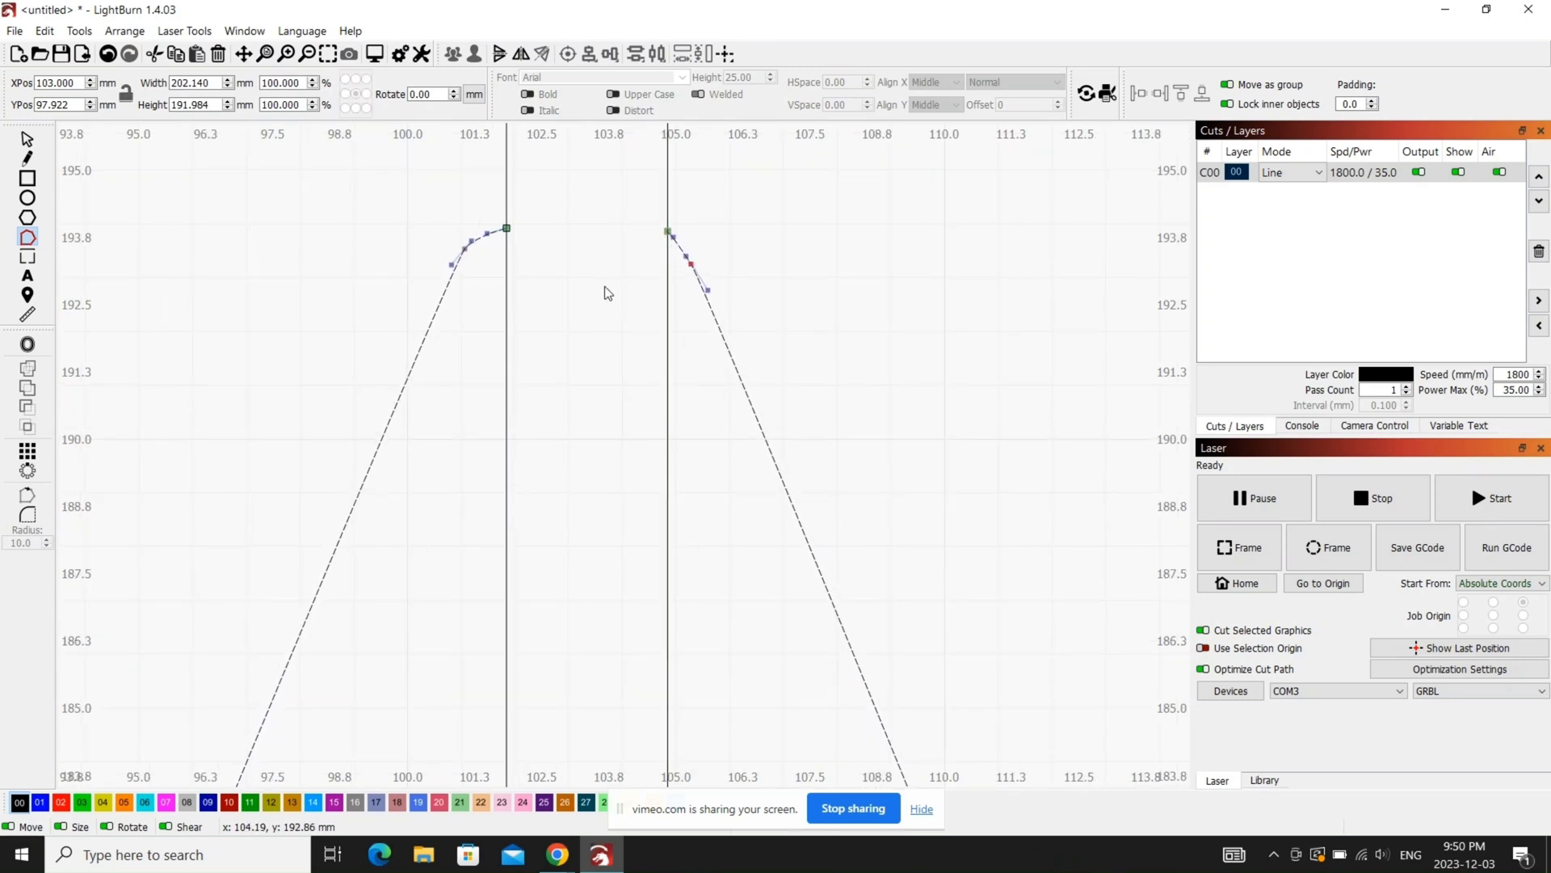
left_click(26, 158)
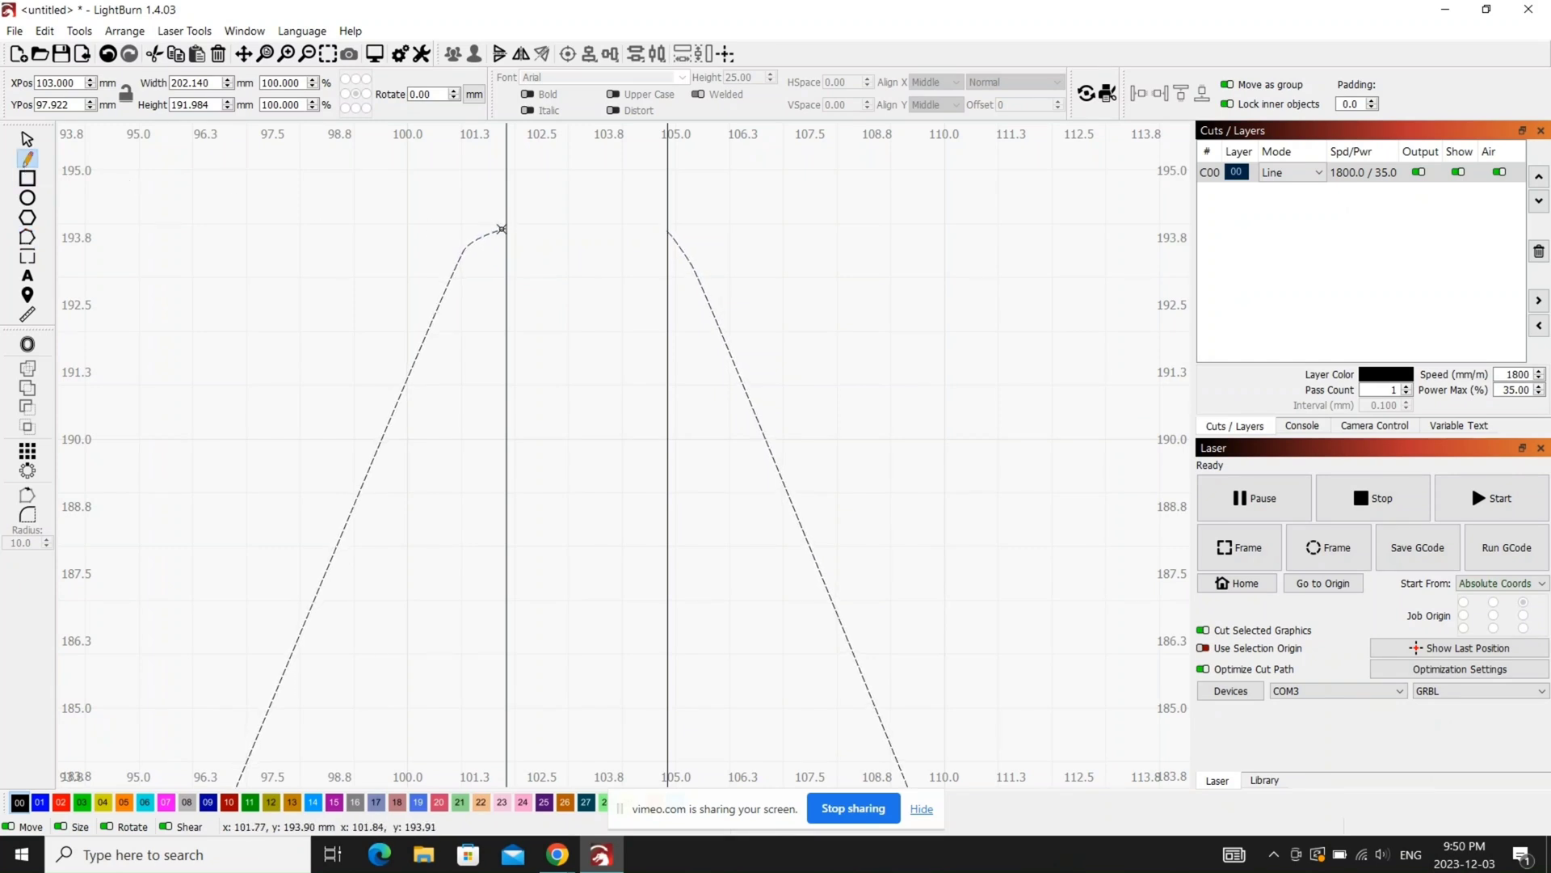
left_click(503, 229)
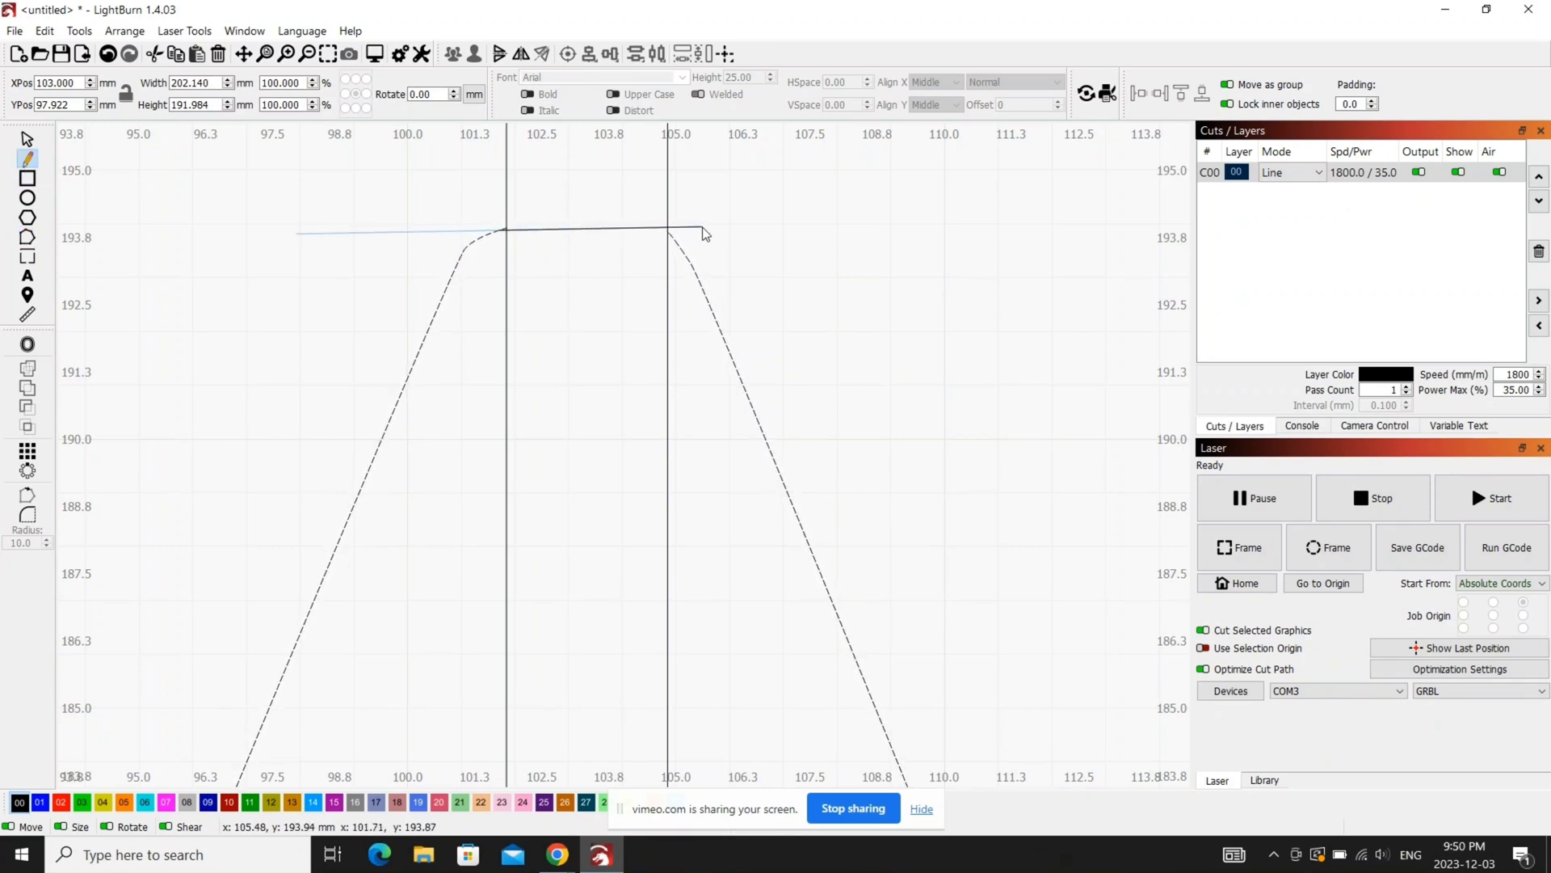
left_click(697, 231)
right_click(696, 231)
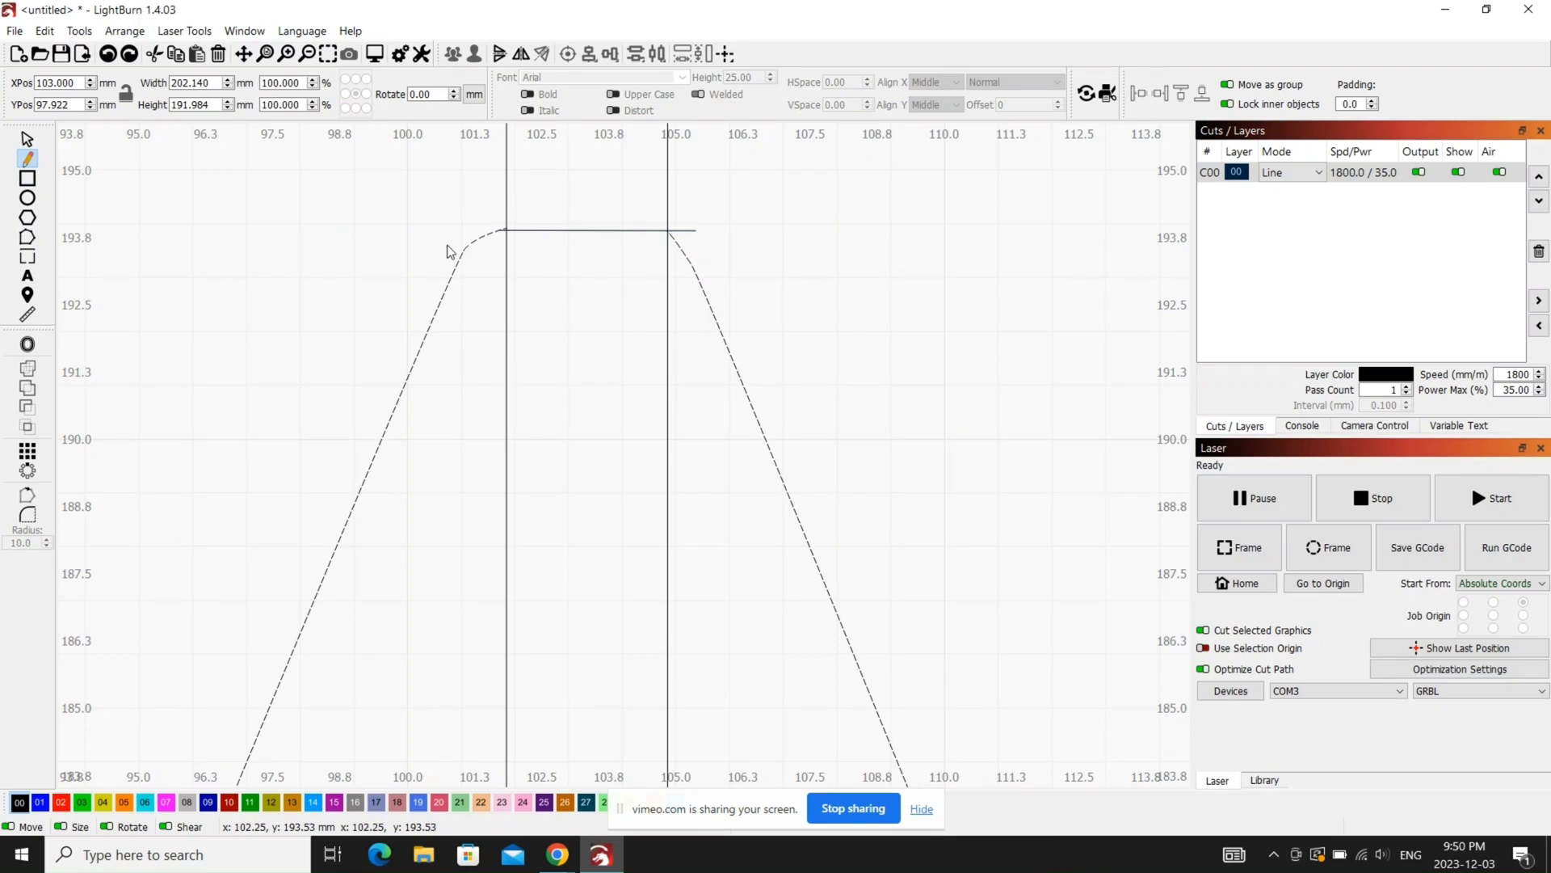
Step: Trim the slot lines' tops and delete the short top segment to open the slot
left_click(26, 237)
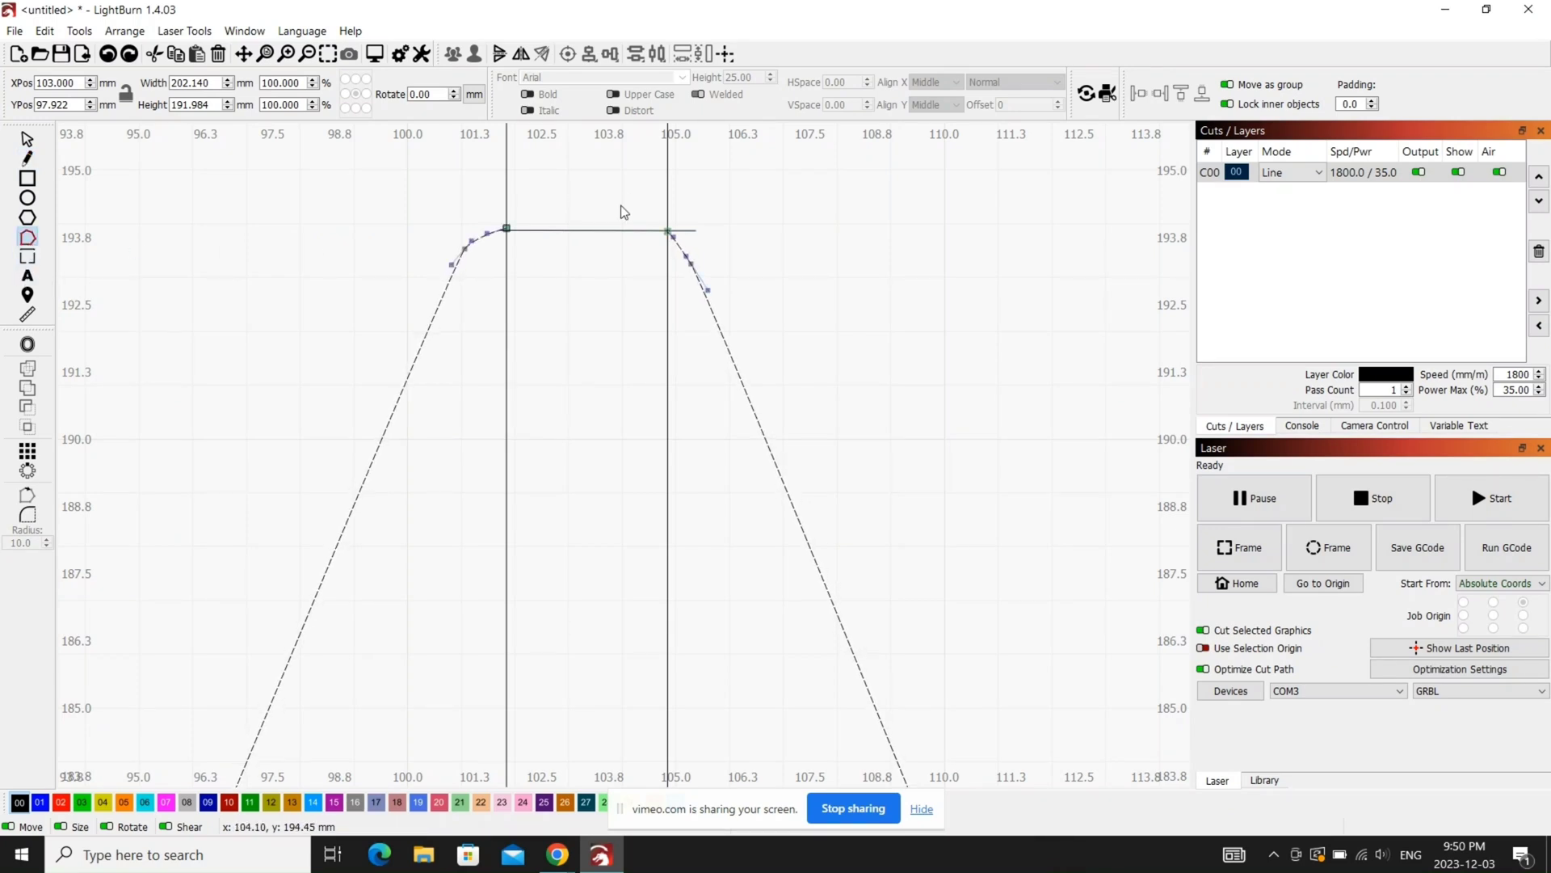
left_click(506, 194)
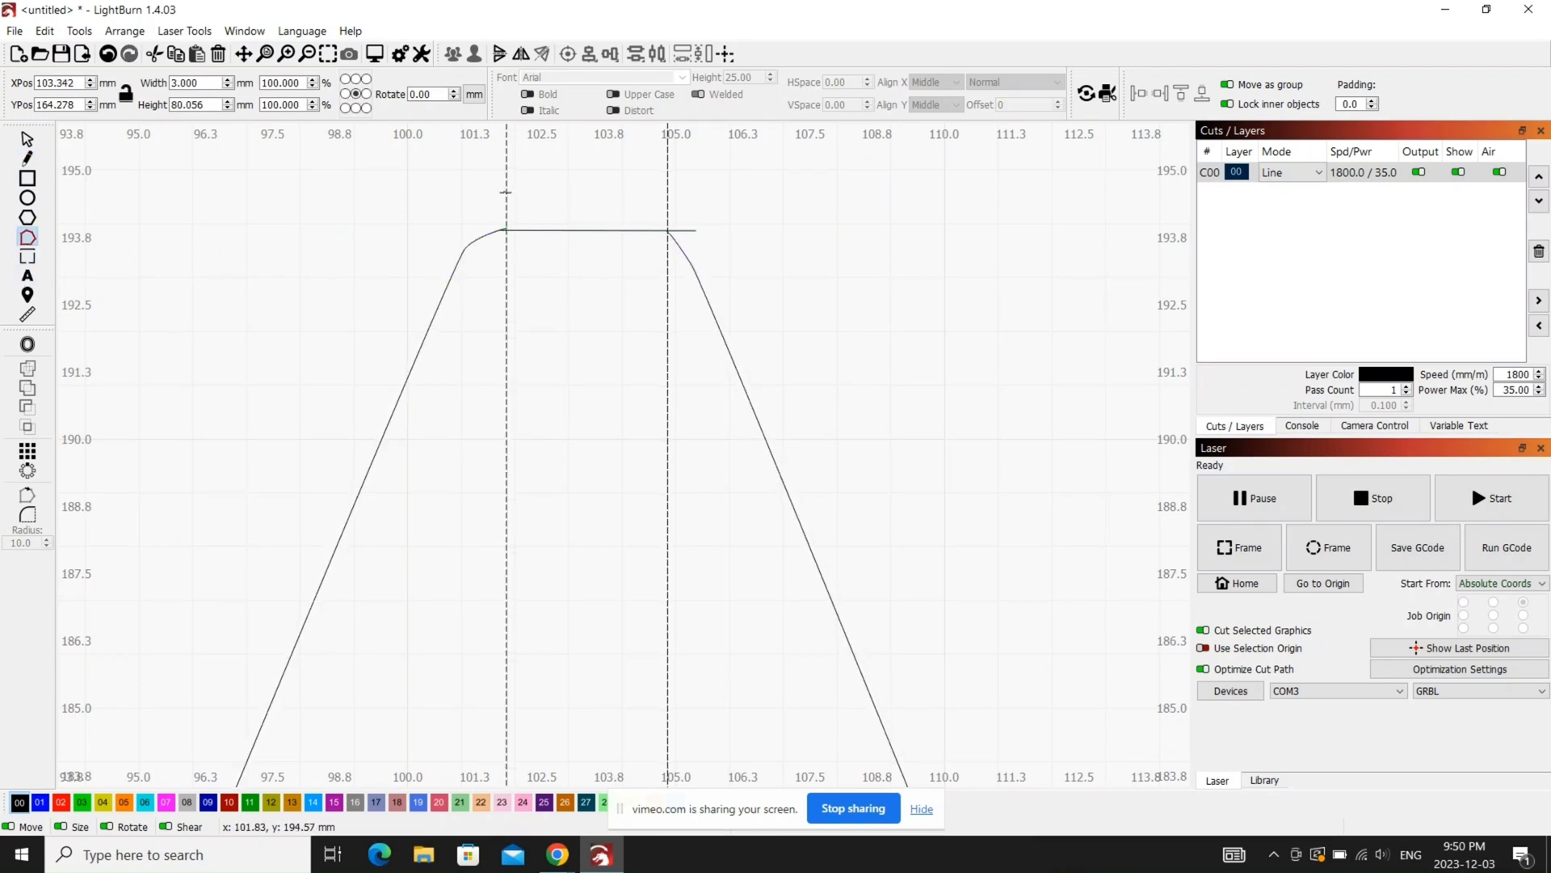
scroll(520, 437, "down", 4)
scroll(594, 368, "up", 2)
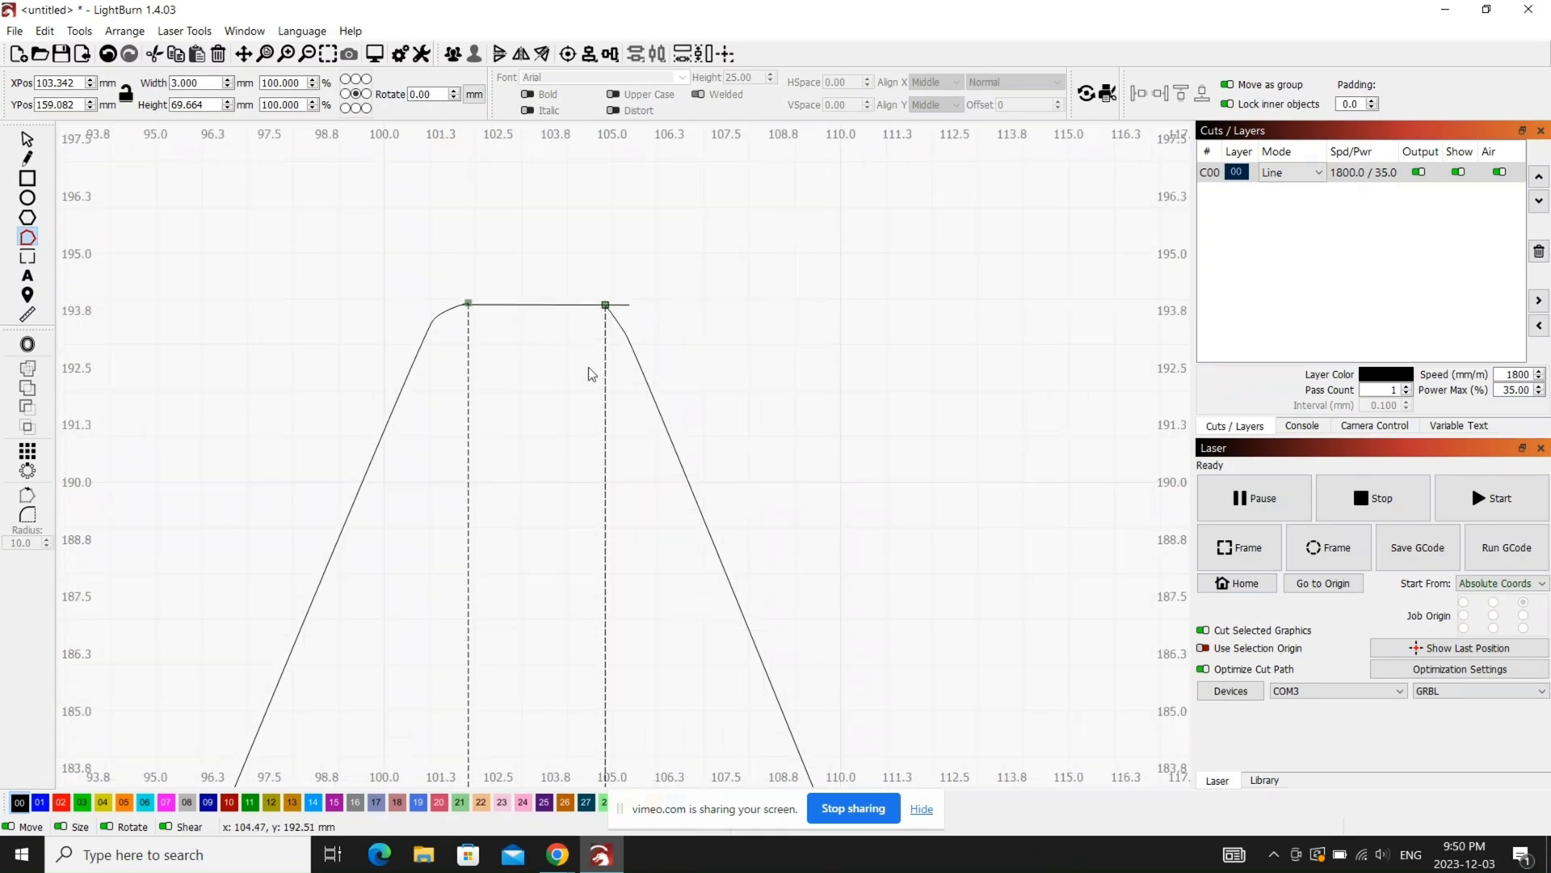
left_click(571, 329)
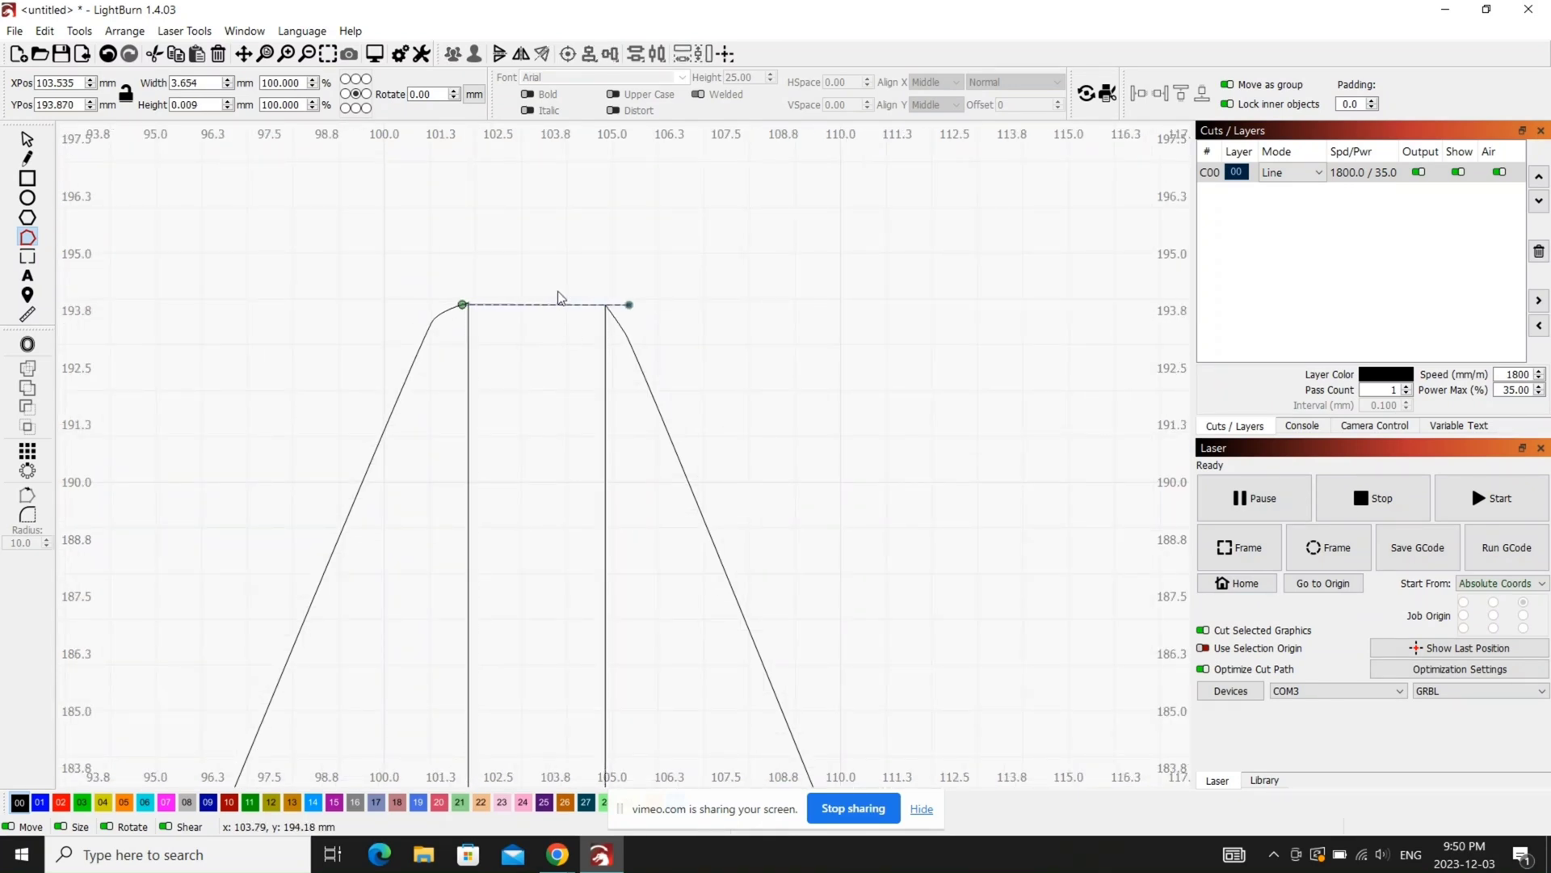
key("Delete")
scroll(450, 439, "down", 5)
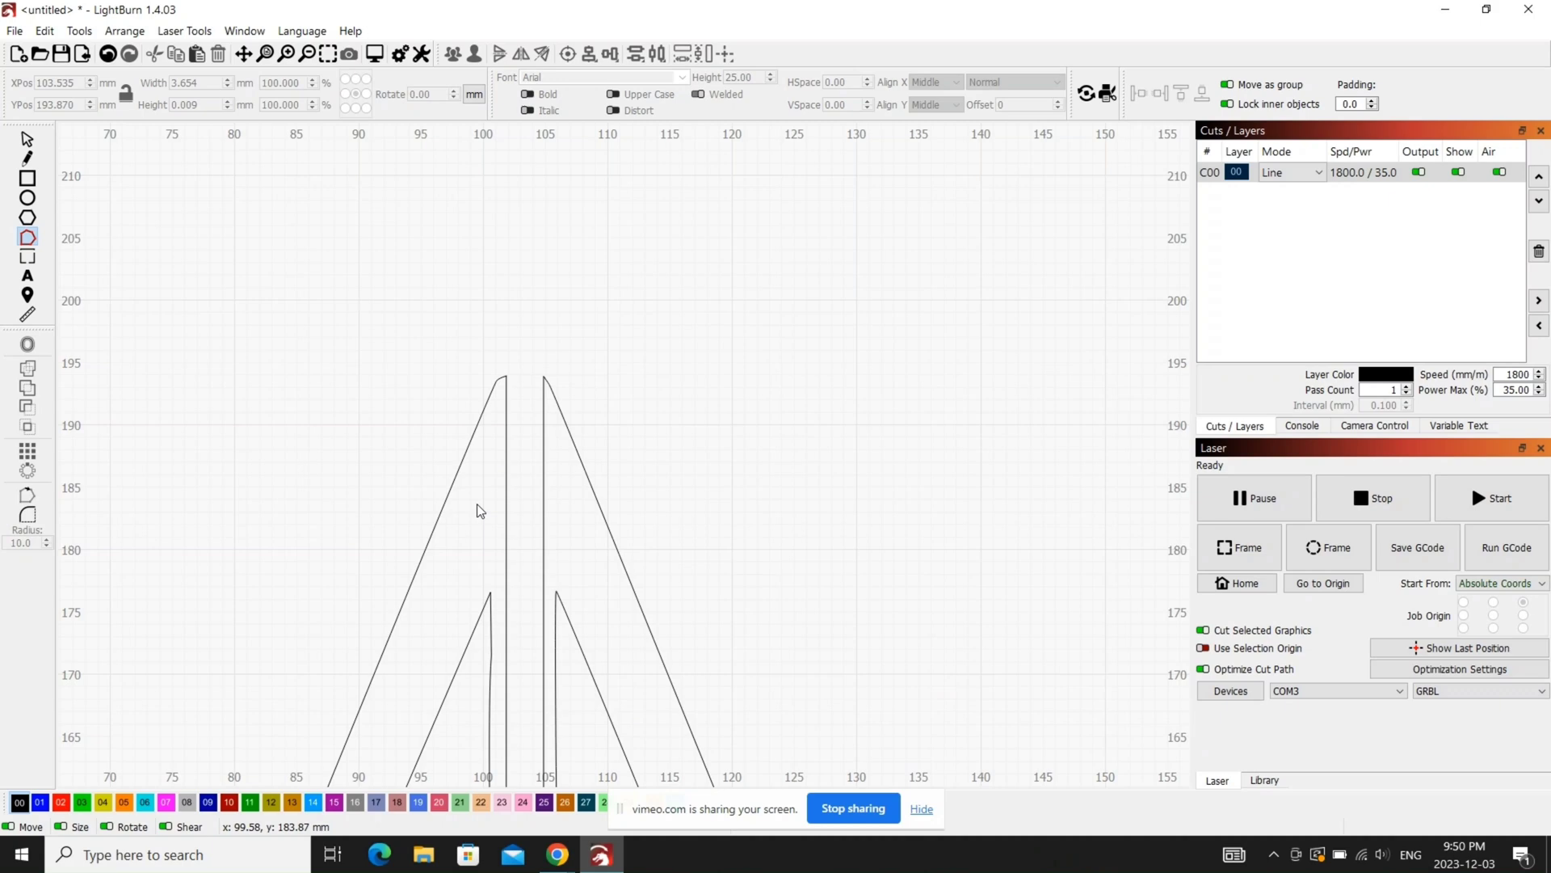
scroll(480, 511, "down", 6)
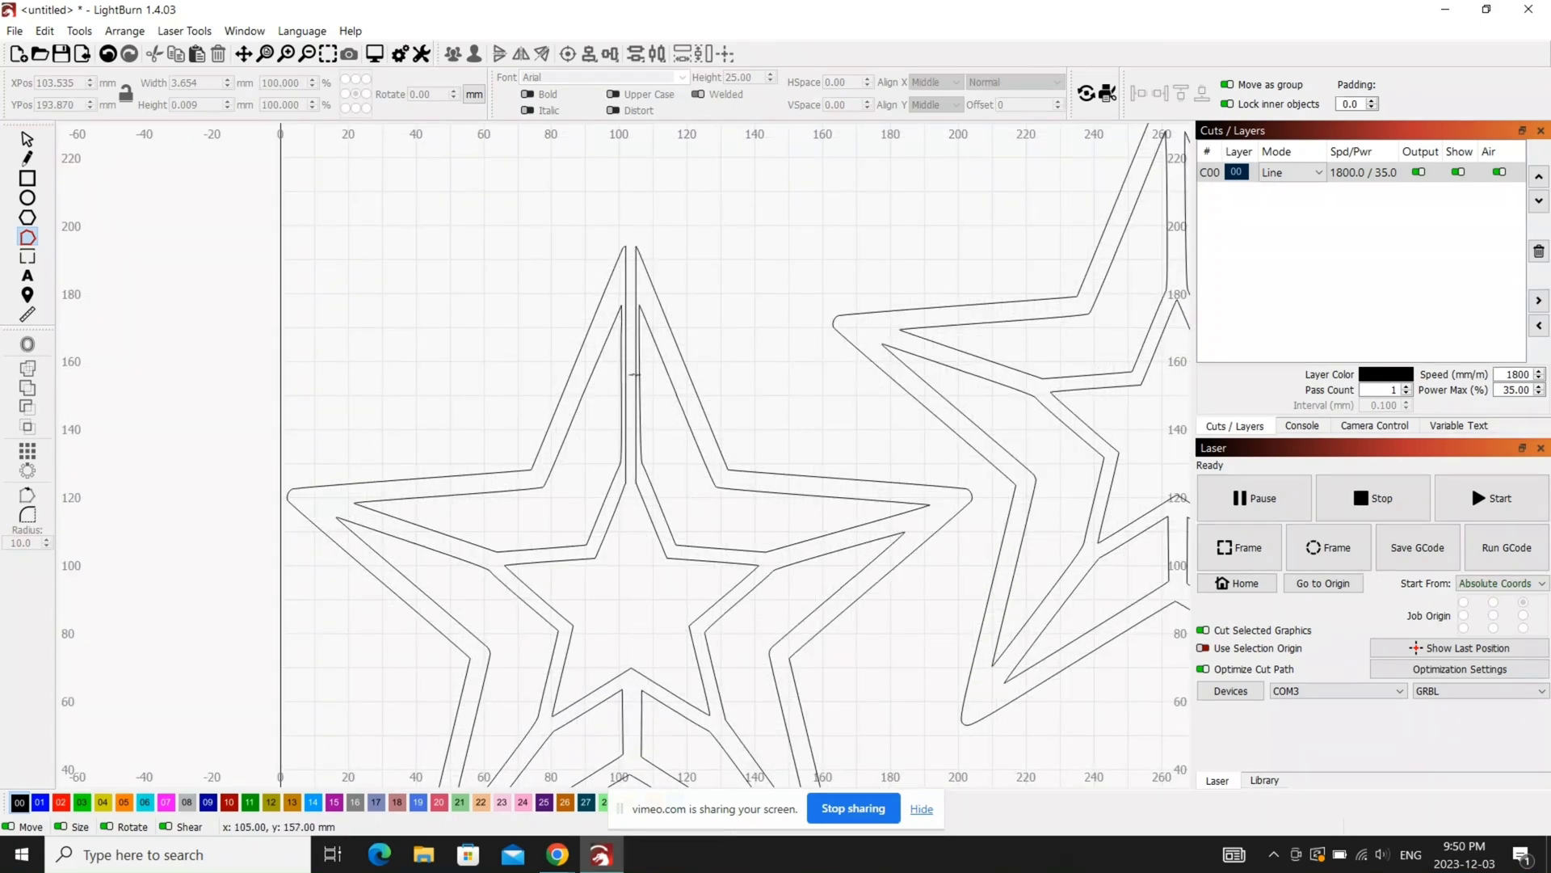
Step: Draw a 55 mm tall rectangle over the right star's centre and set its width to 3 mm
scroll(618, 701, "down", 2)
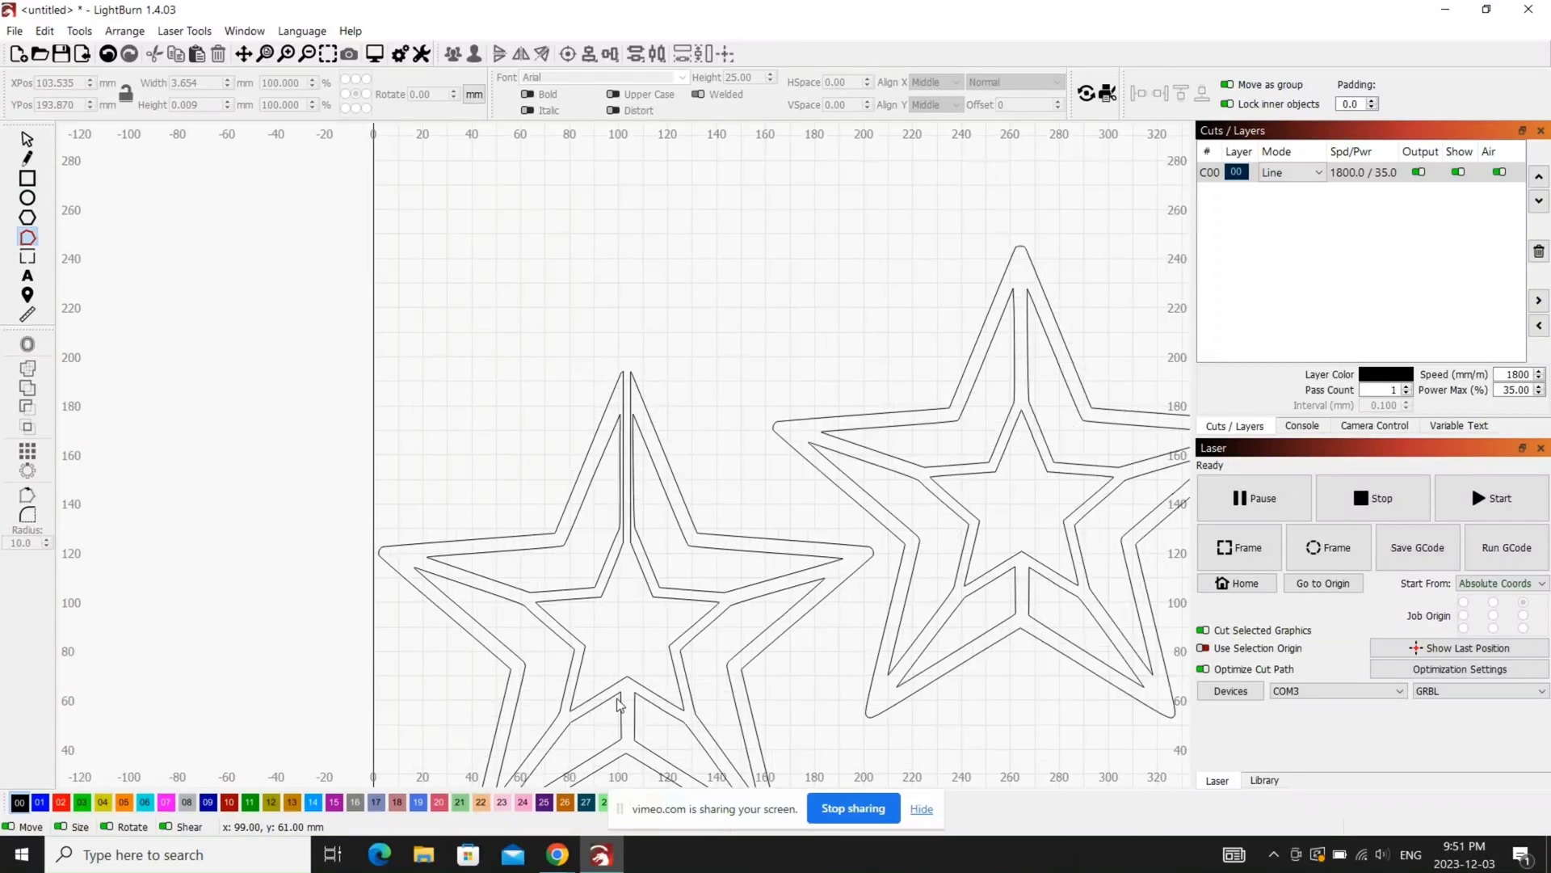
scroll(307, 533, "down", 2)
scroll(892, 632, "up", 5)
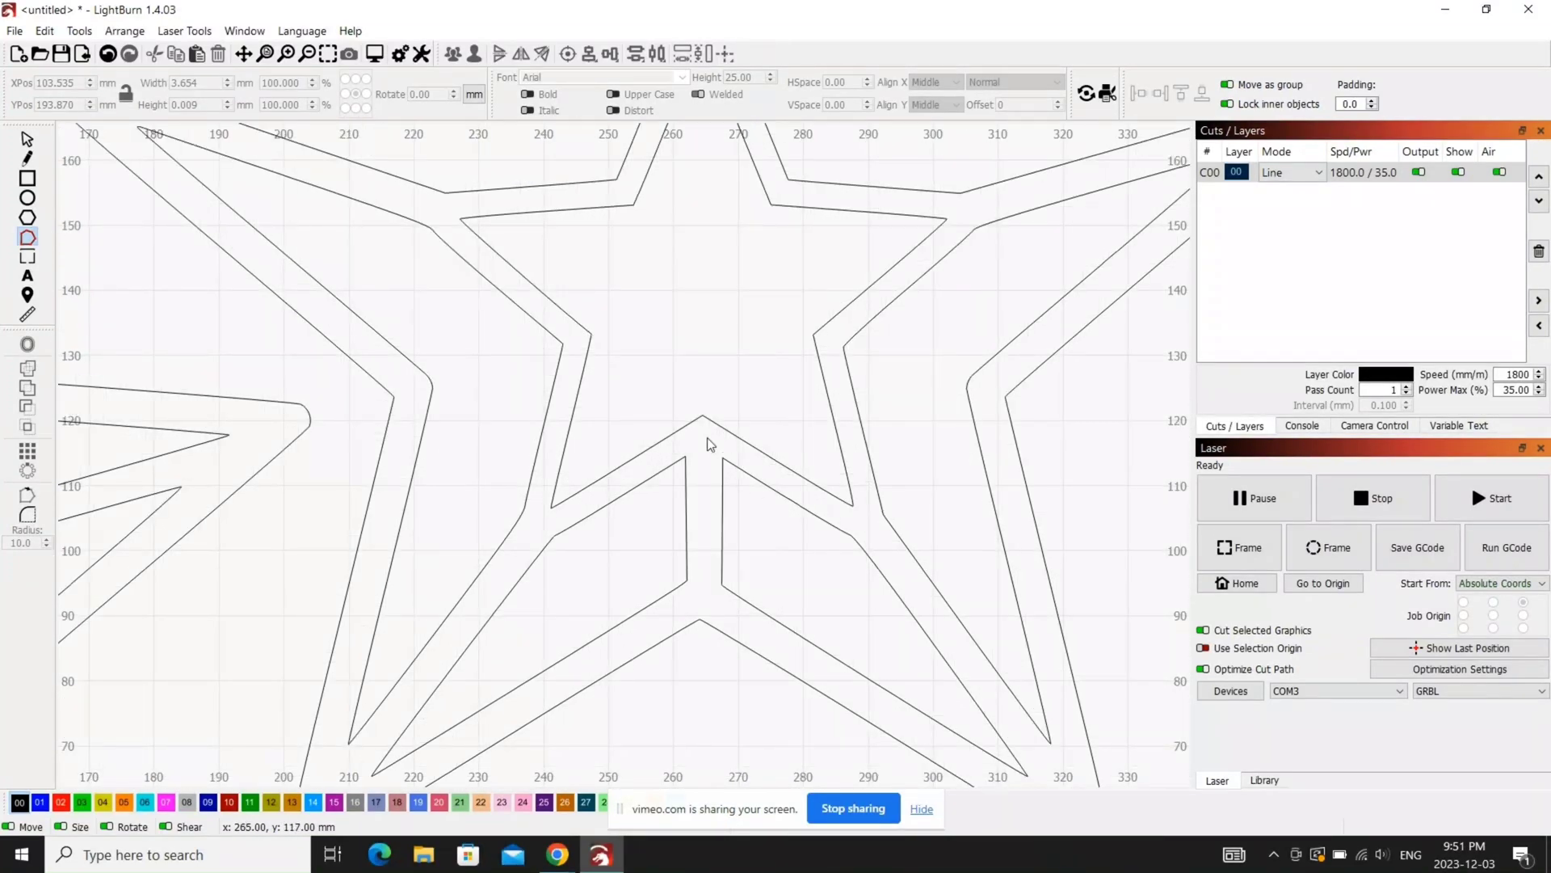
left_click(27, 177)
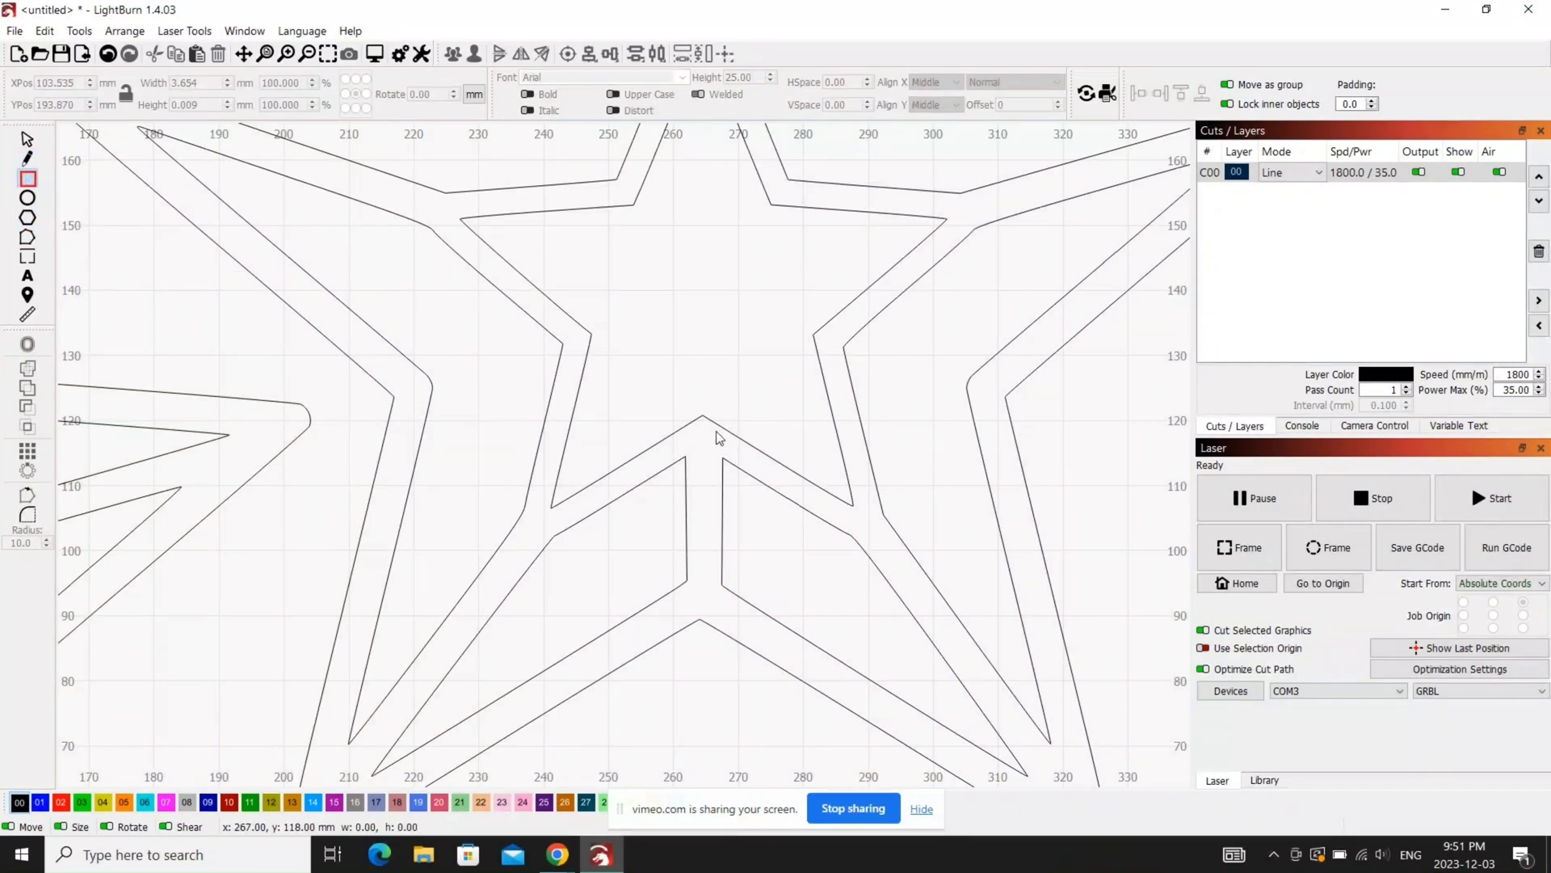
mouse_move(681, 388)
left_mouse_down()
mouse_move(715, 415)
mouse_move(732, 608)
left_mouse_up()
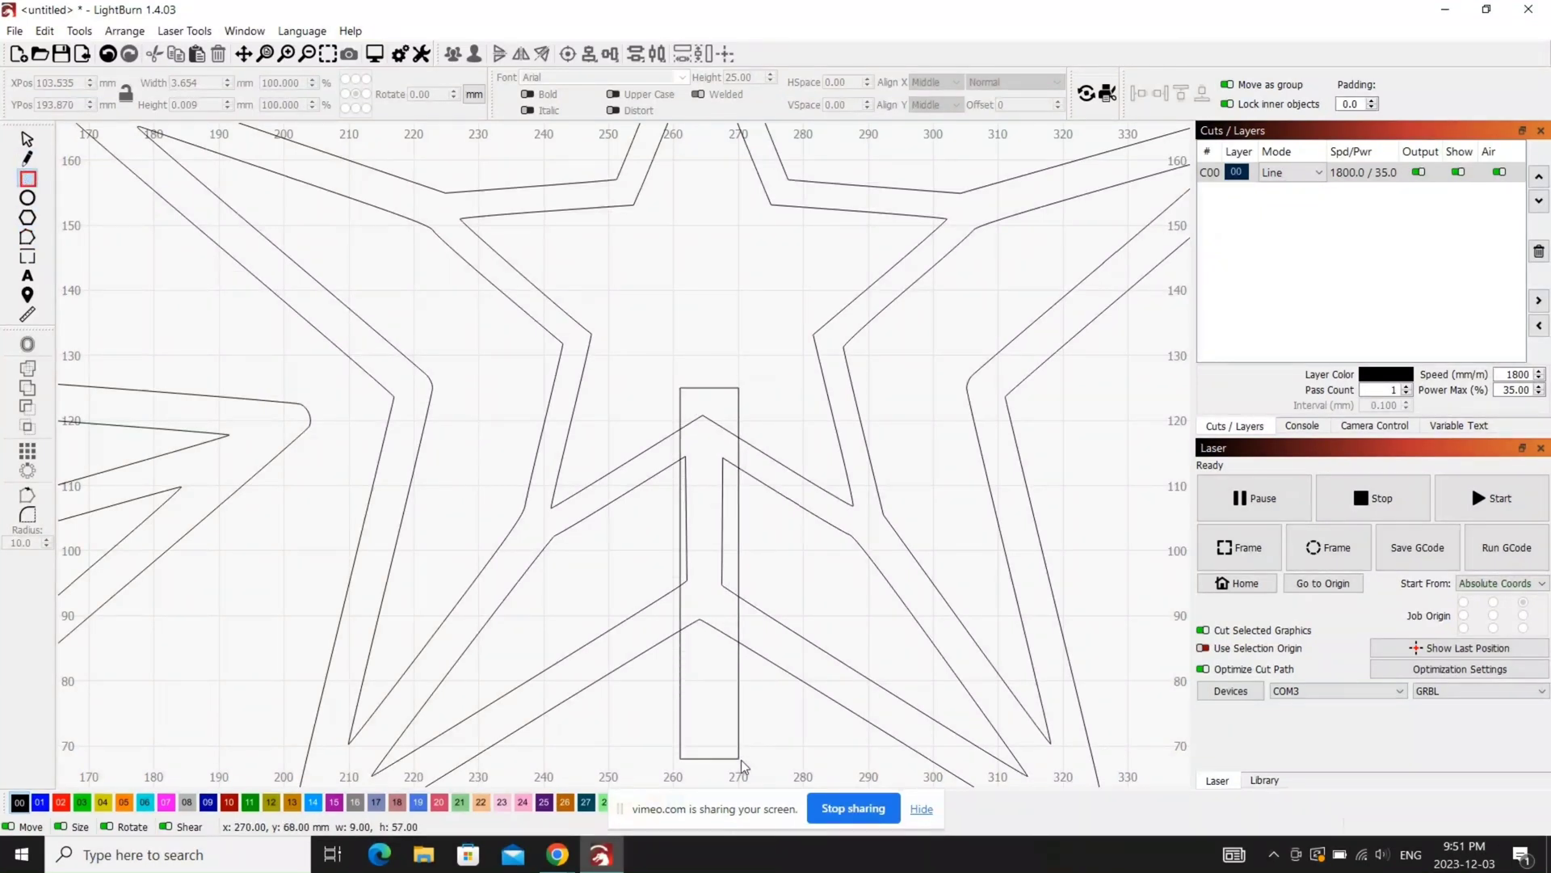
left_click_drag(734, 756, 733, 756)
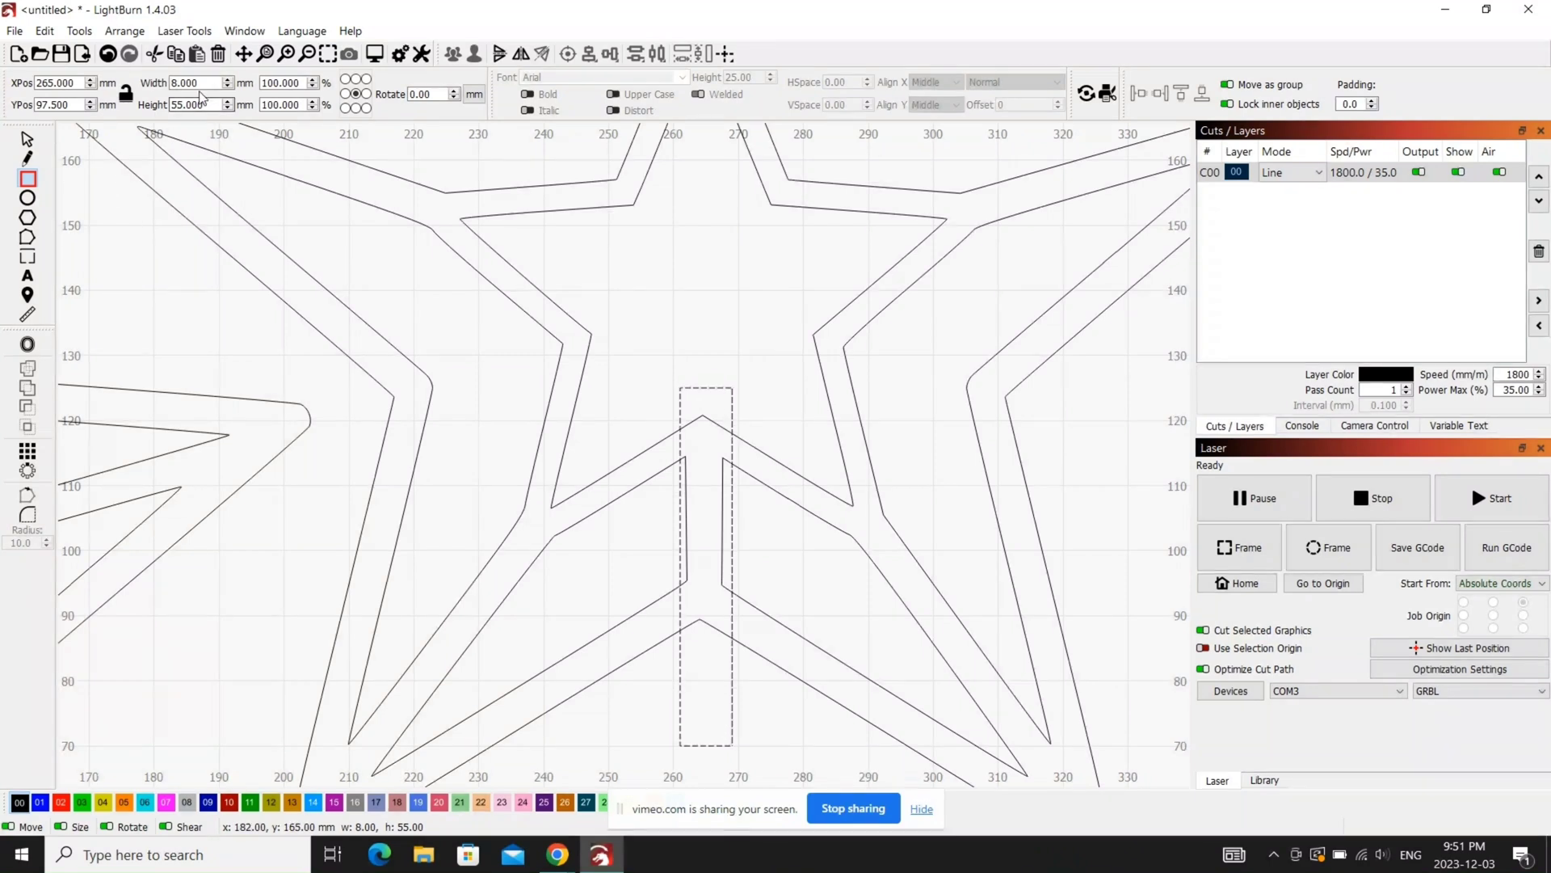
triple_click(200, 84)
type("3")
key("Return")
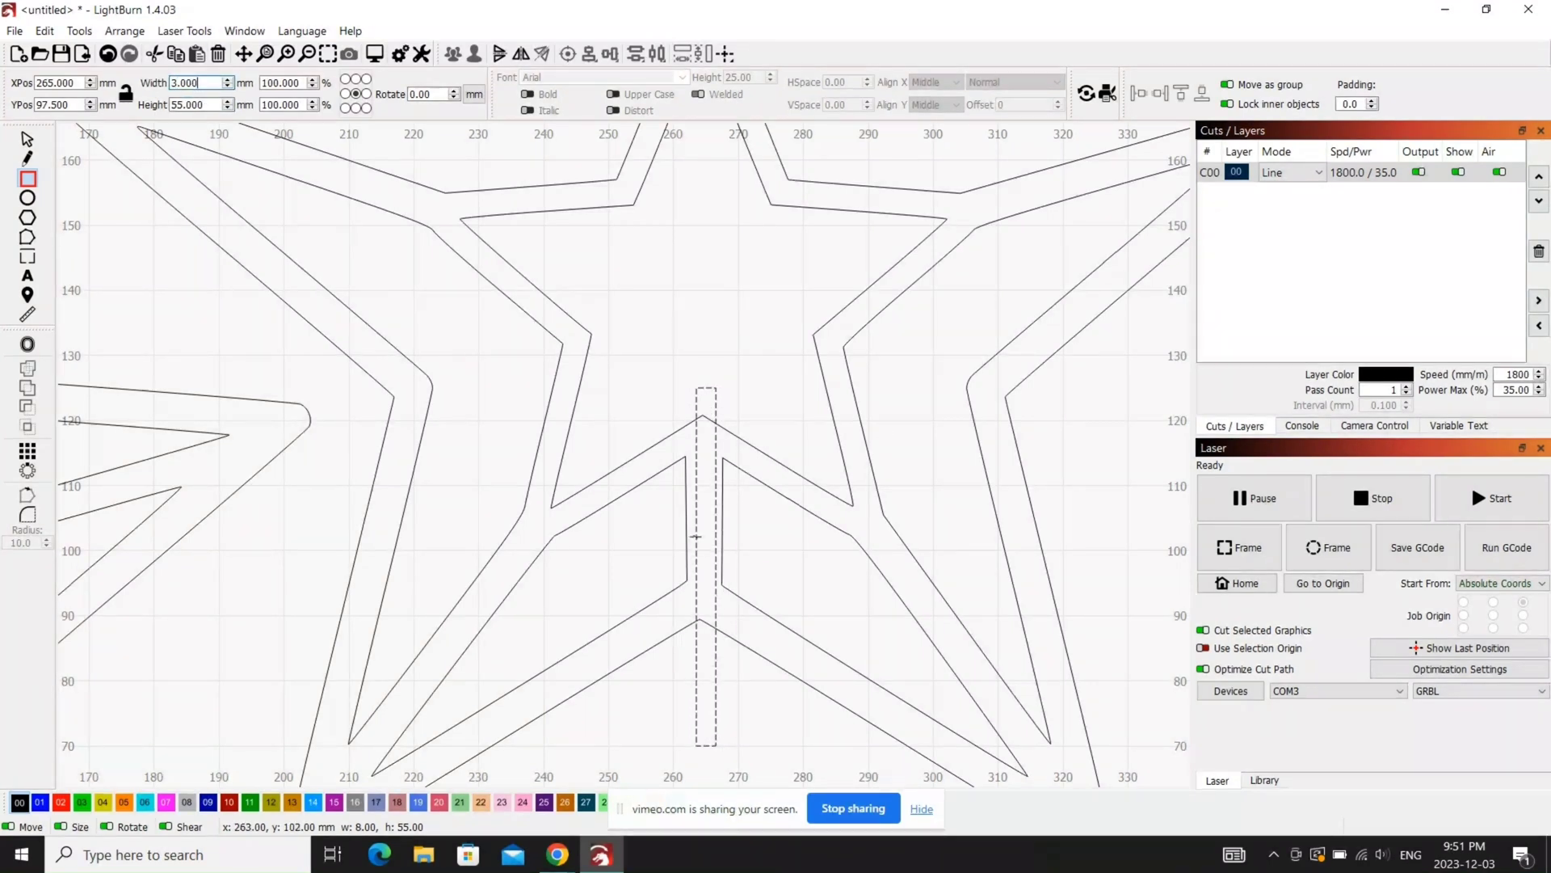
Step: Move the slot rectangle a few millimetres upward
scroll(696, 536, "up", 3)
left_click(26, 139)
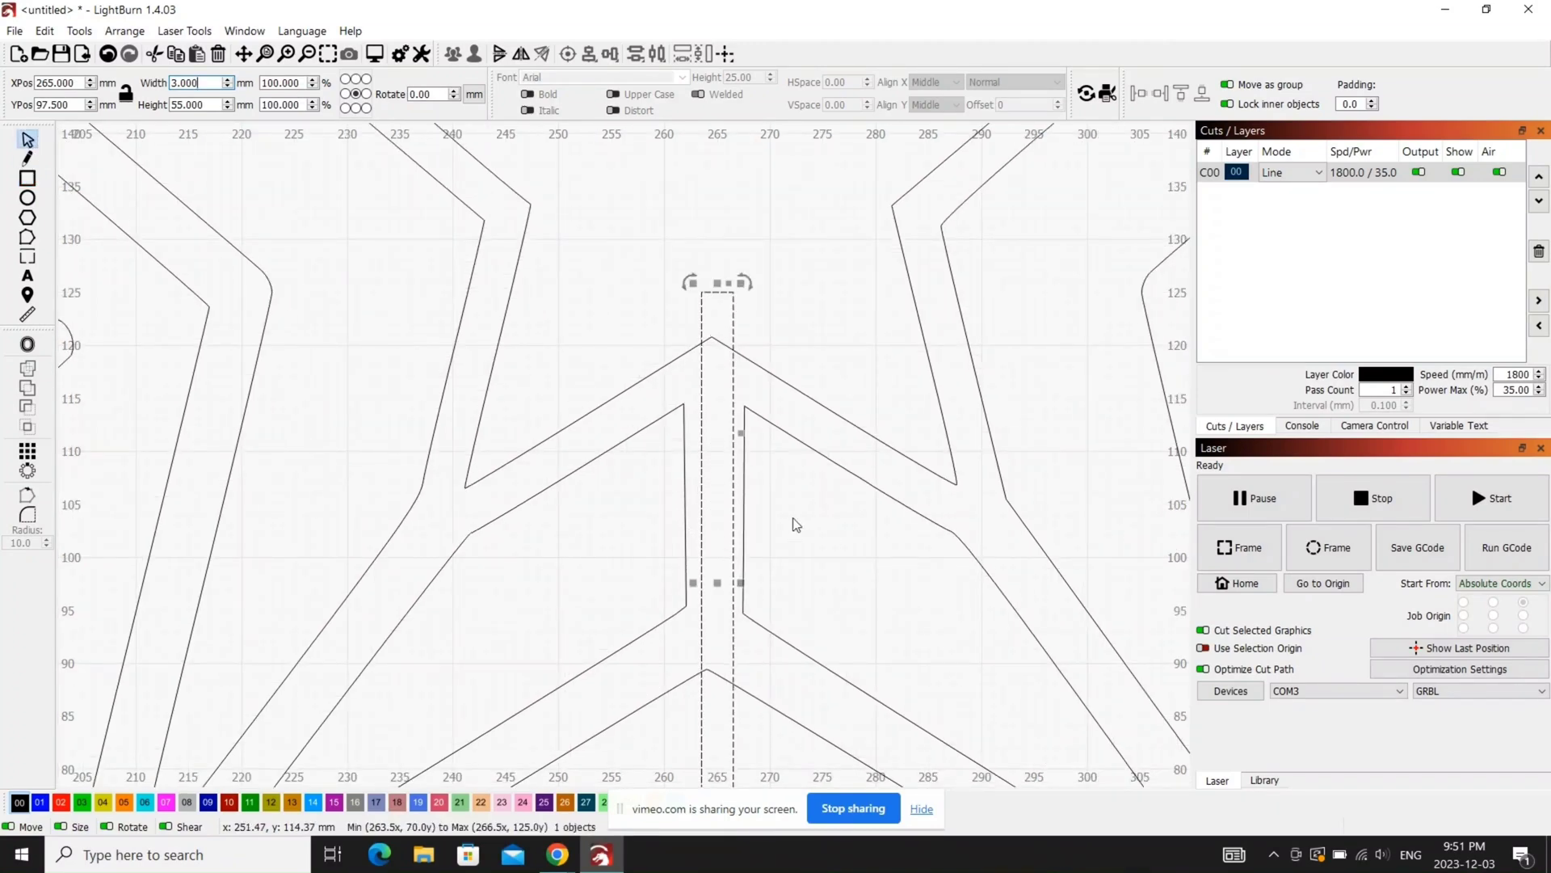
left_click_drag(718, 582, 710, 512)
scroll(722, 566, "up", 2)
scroll(717, 524, "up", 1)
Step: Convert all the right star's shapes around the slot into paths
scroll(709, 512, "up", 1)
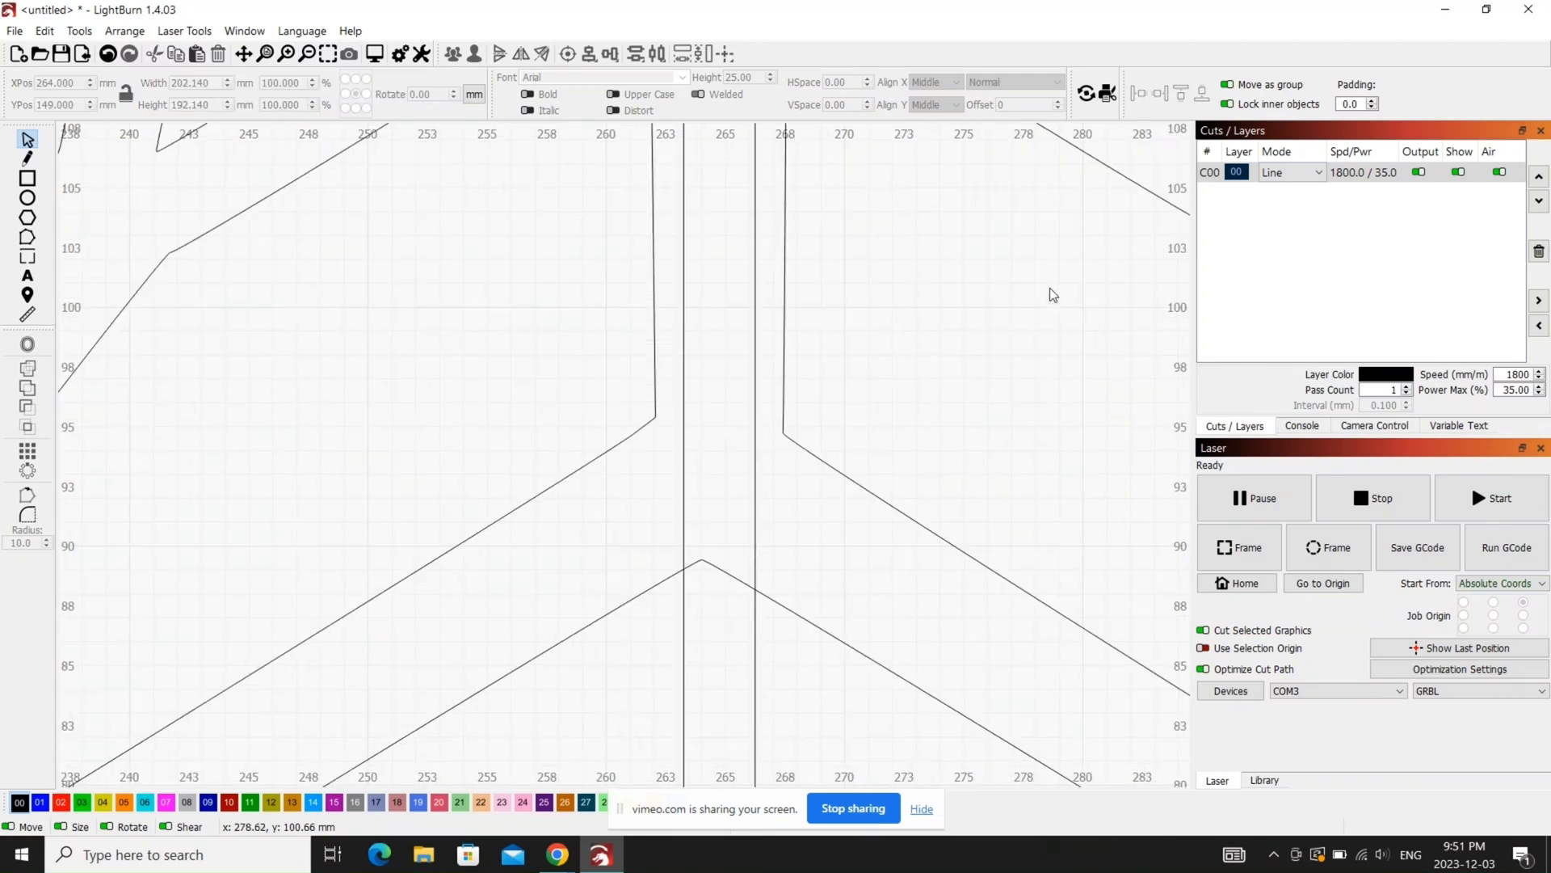
left_click_drag(1038, 283, 610, 679)
right_click(674, 588)
left_click(744, 507)
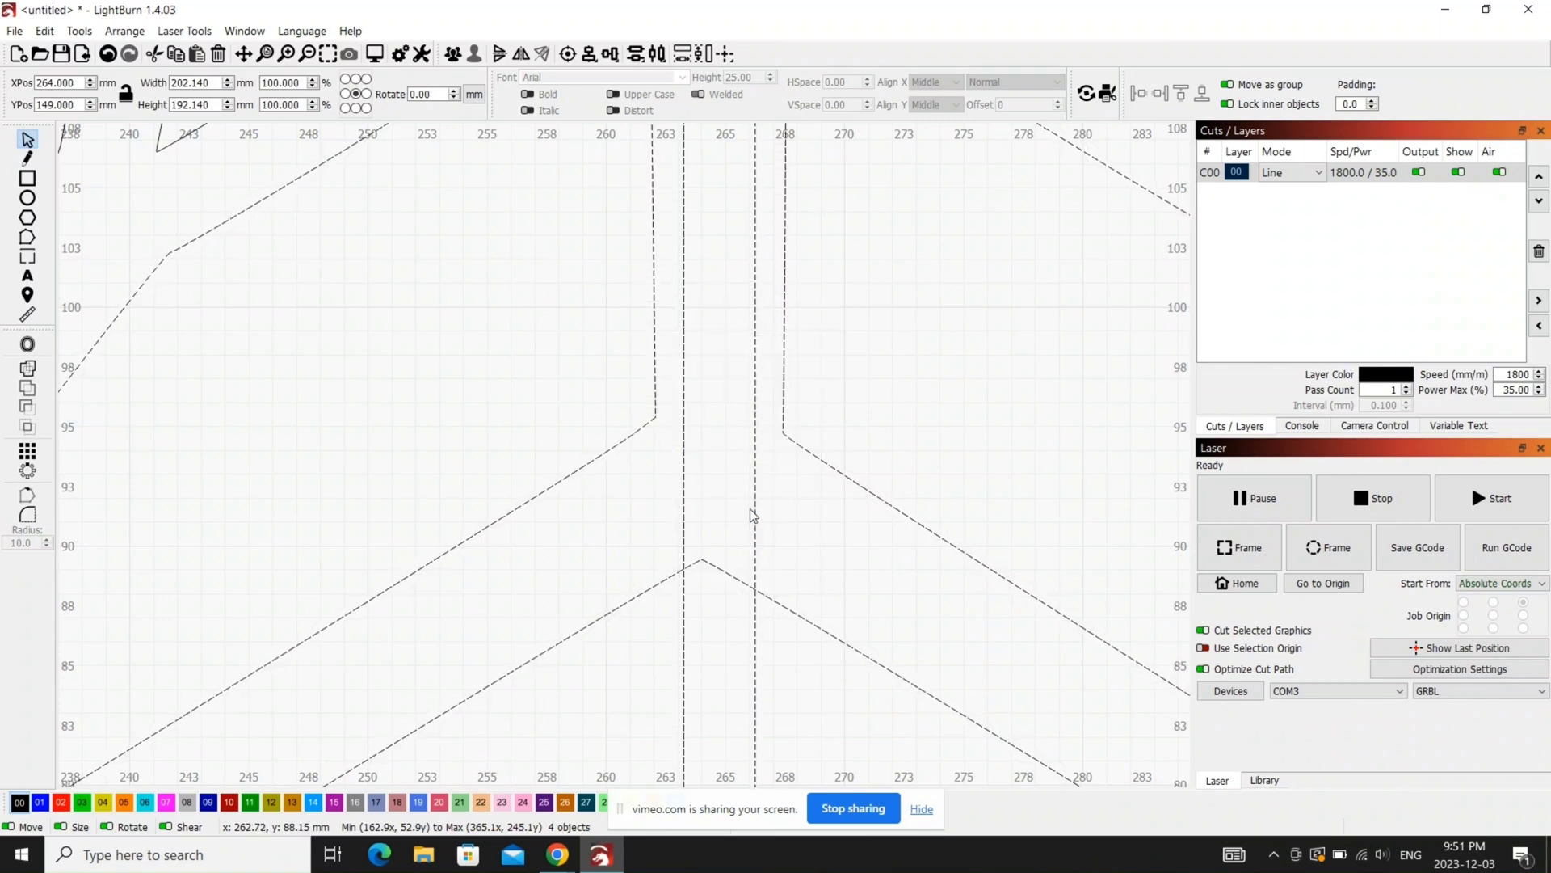
left_click(485, 384)
Step: Trim away the V apex between the slot lines and raise the right line's end node
left_click(27, 237)
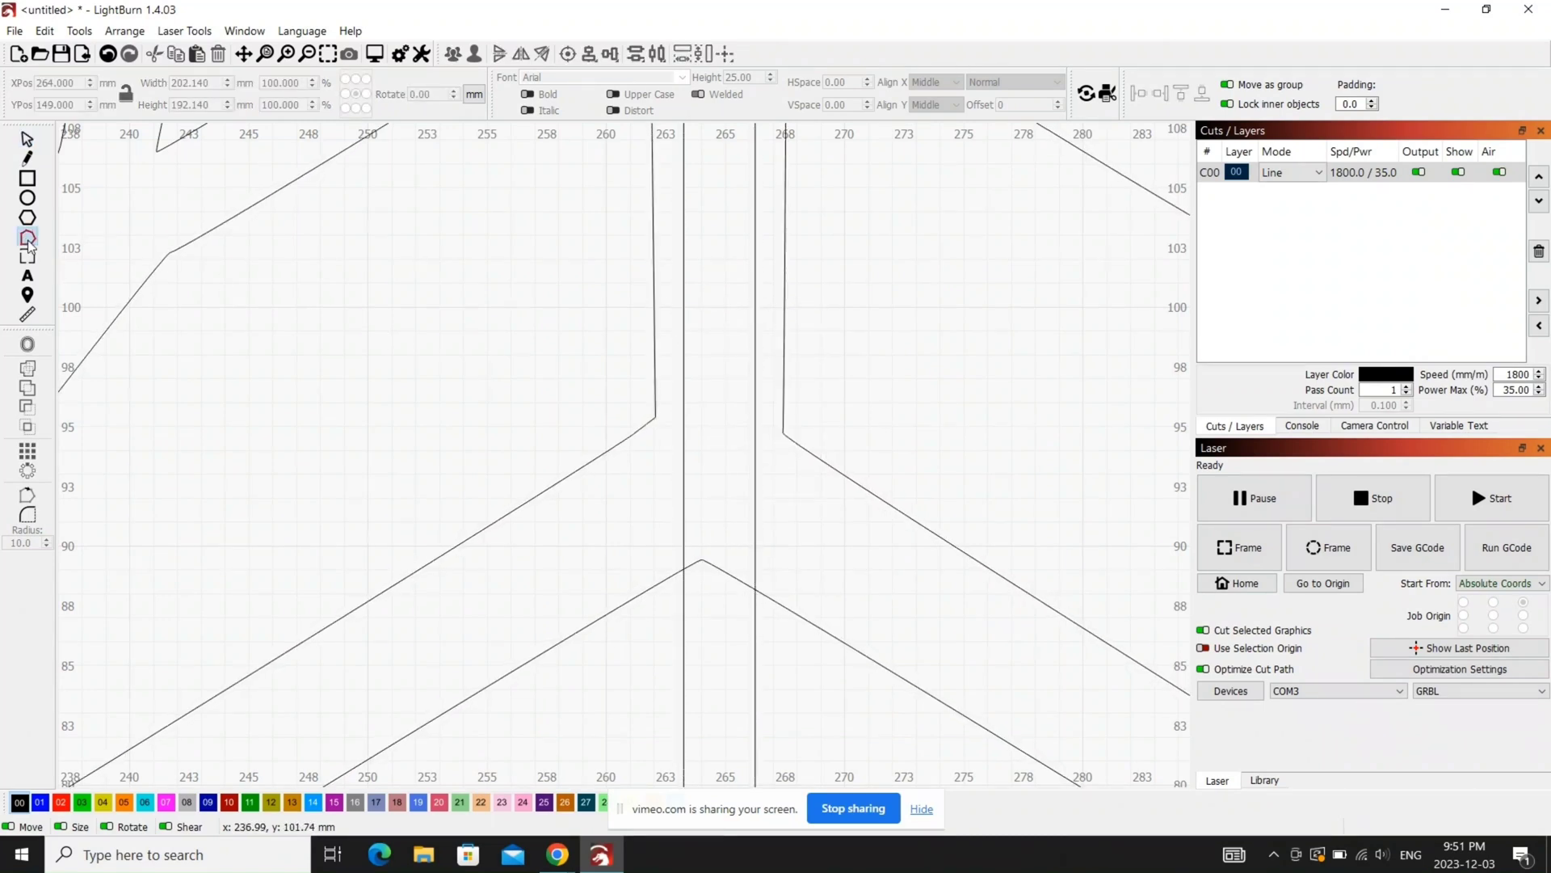
left_click(683, 525)
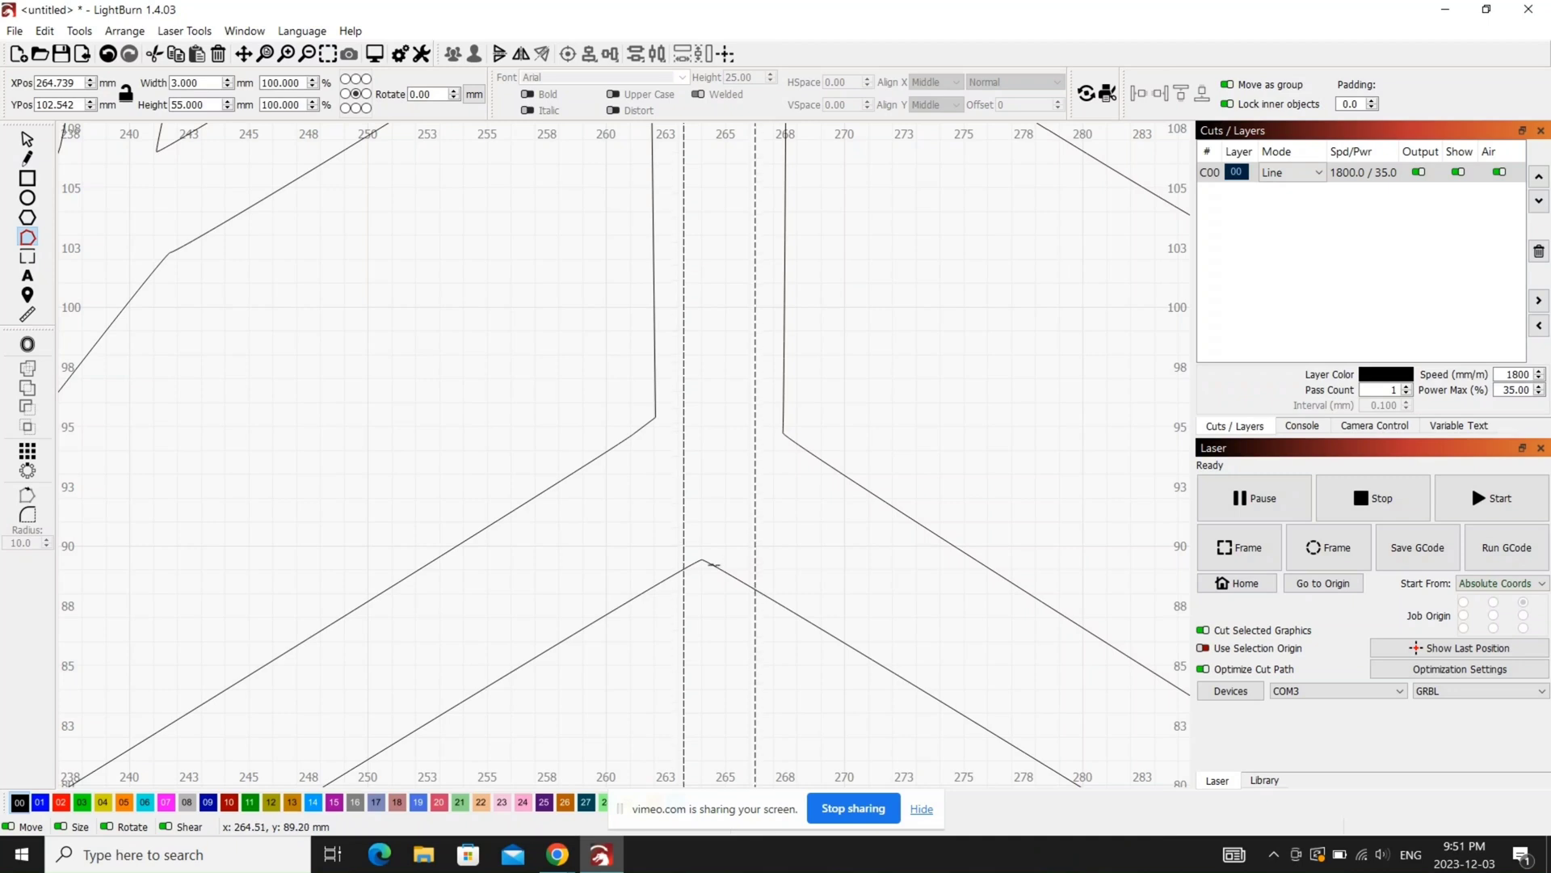
left_click(714, 565)
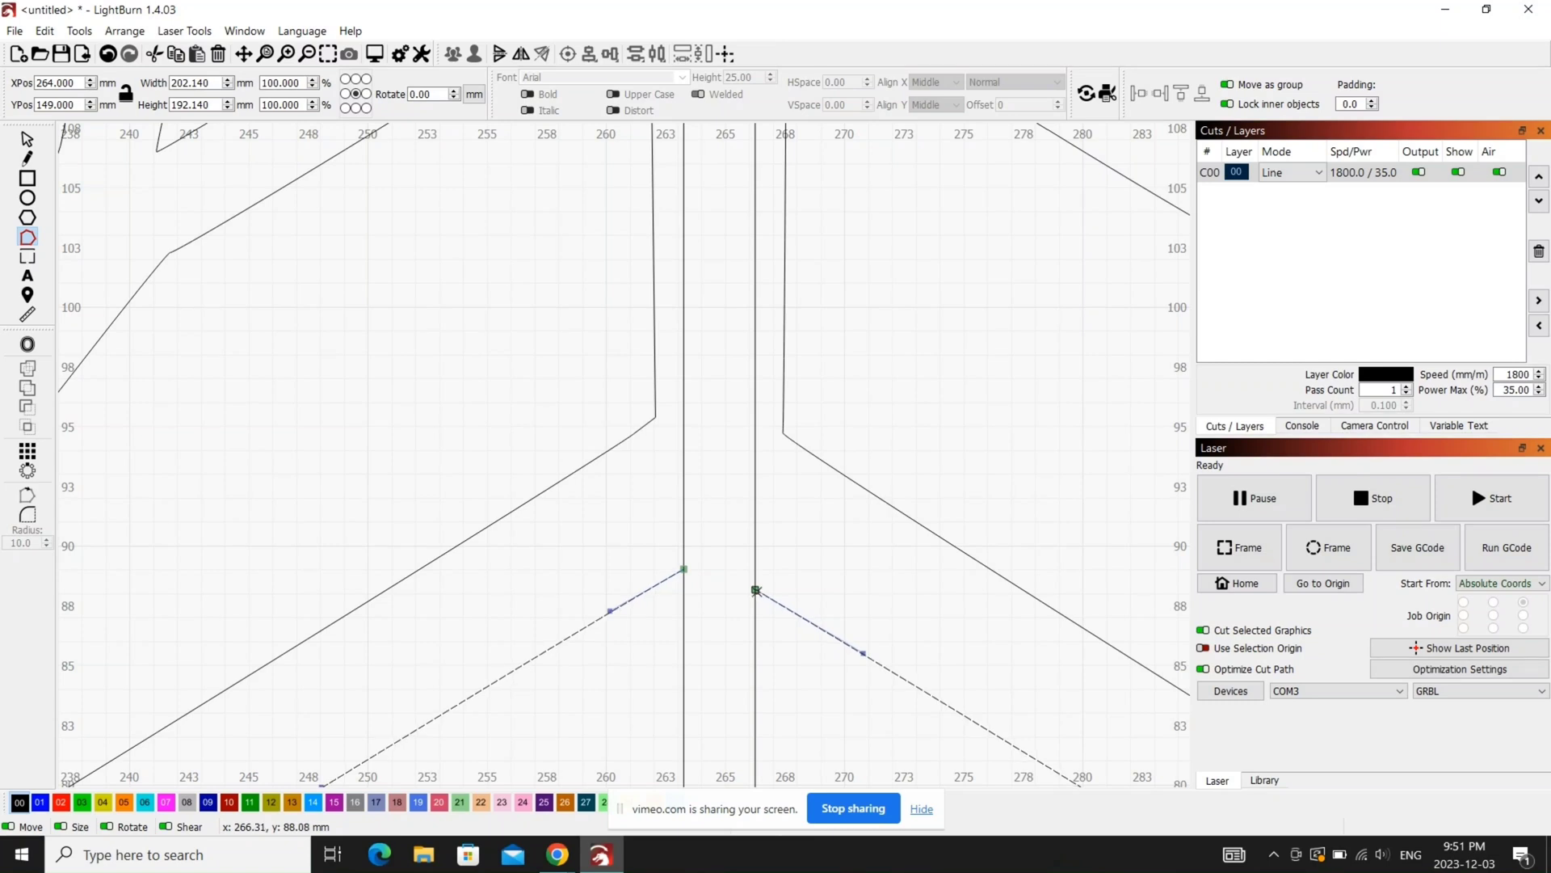
left_click_drag(756, 590, 756, 566)
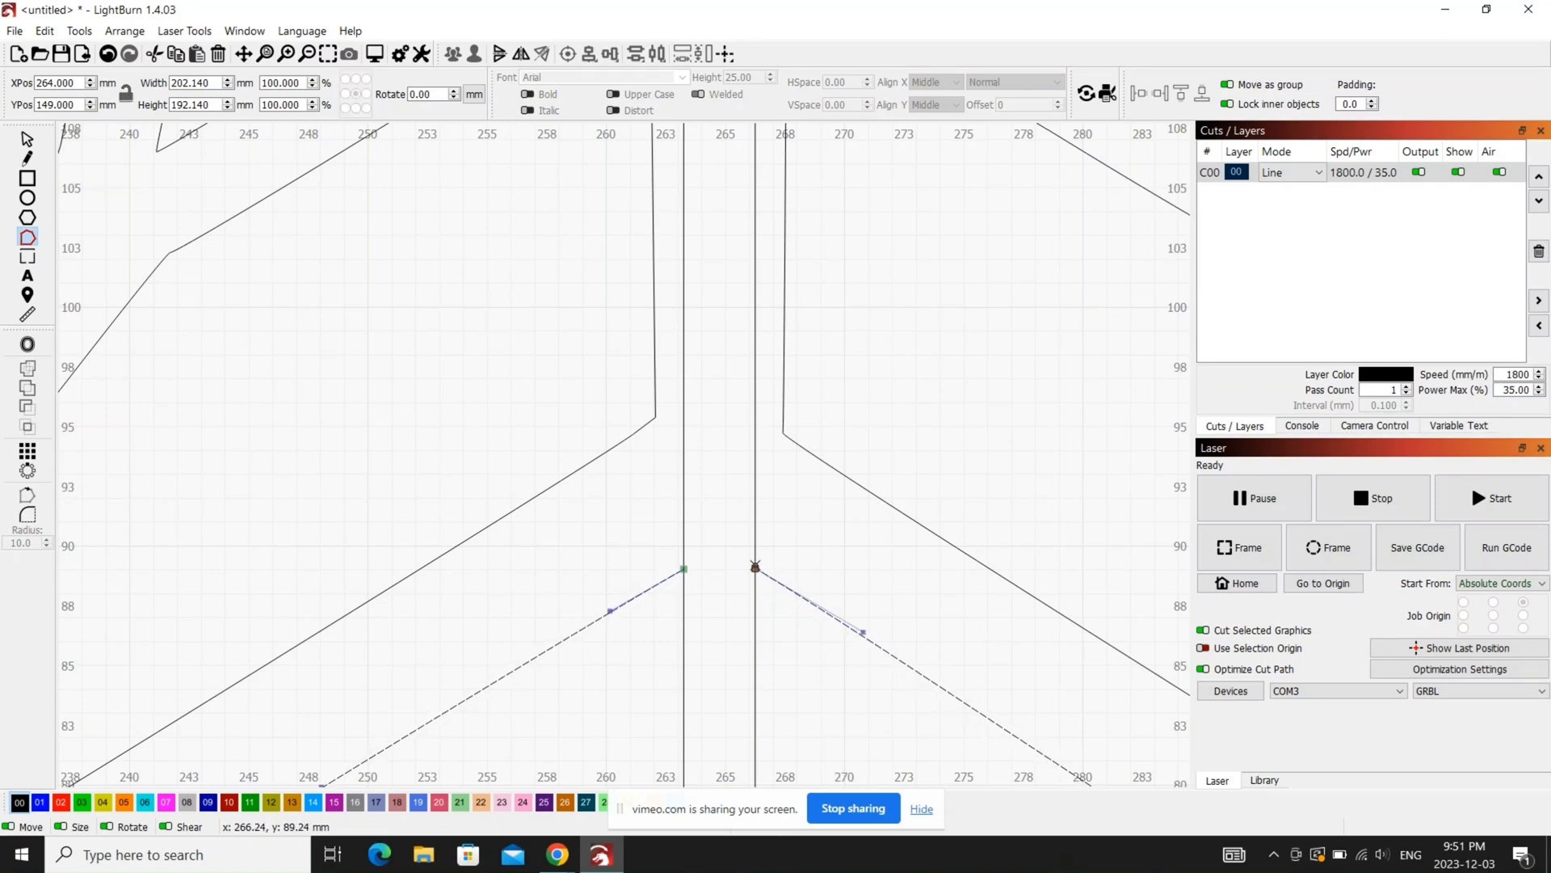
scroll(754, 575, "up", 3)
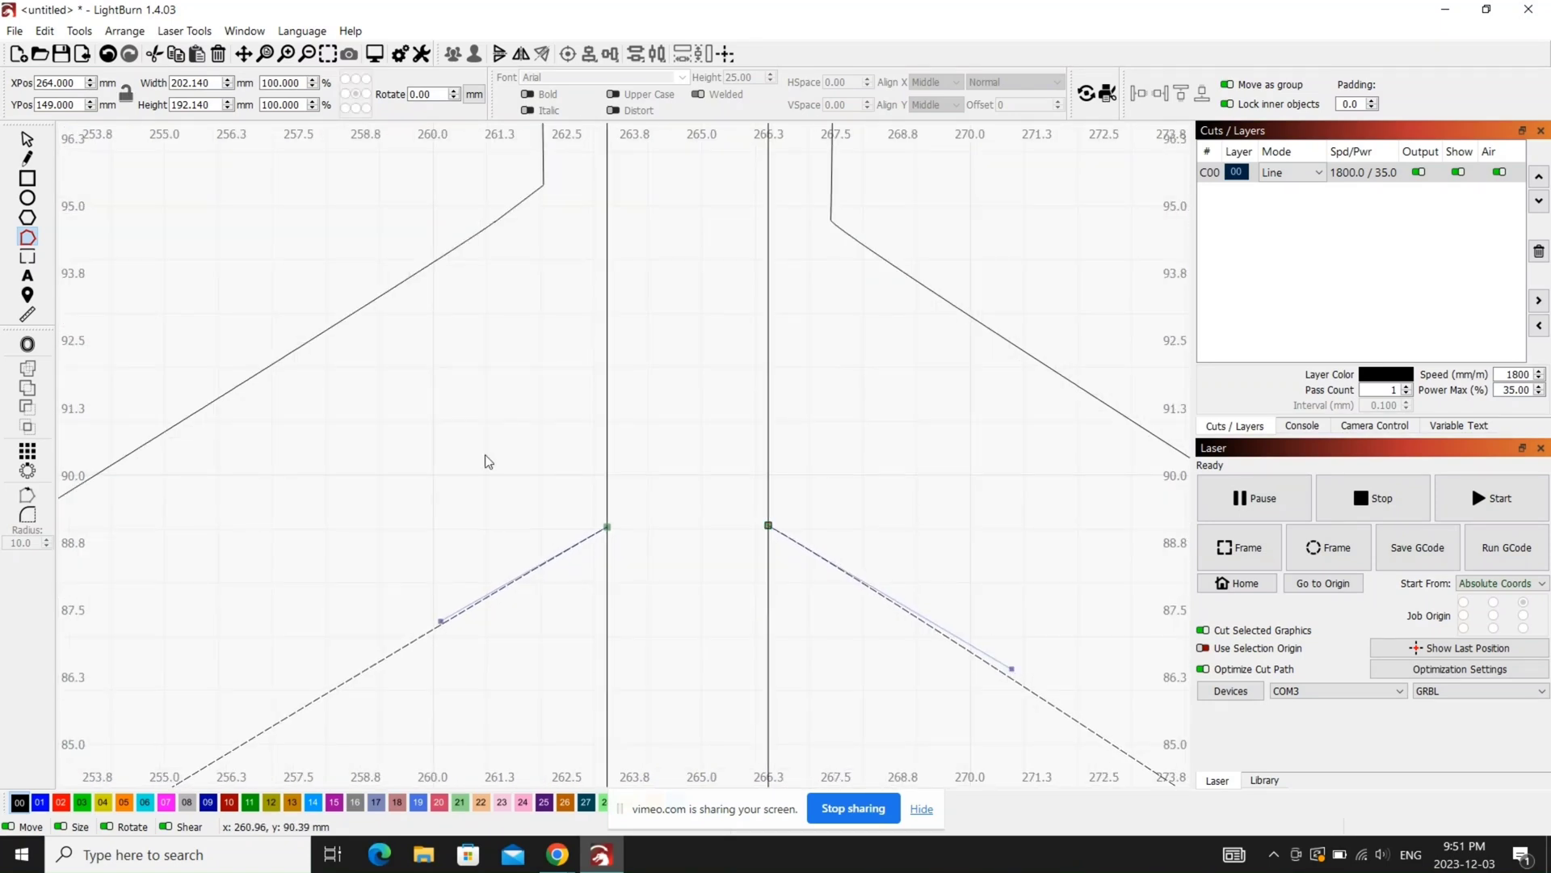
Step: Draw a temporary horizontal helper line across the slot, then delete it
left_click(28, 158)
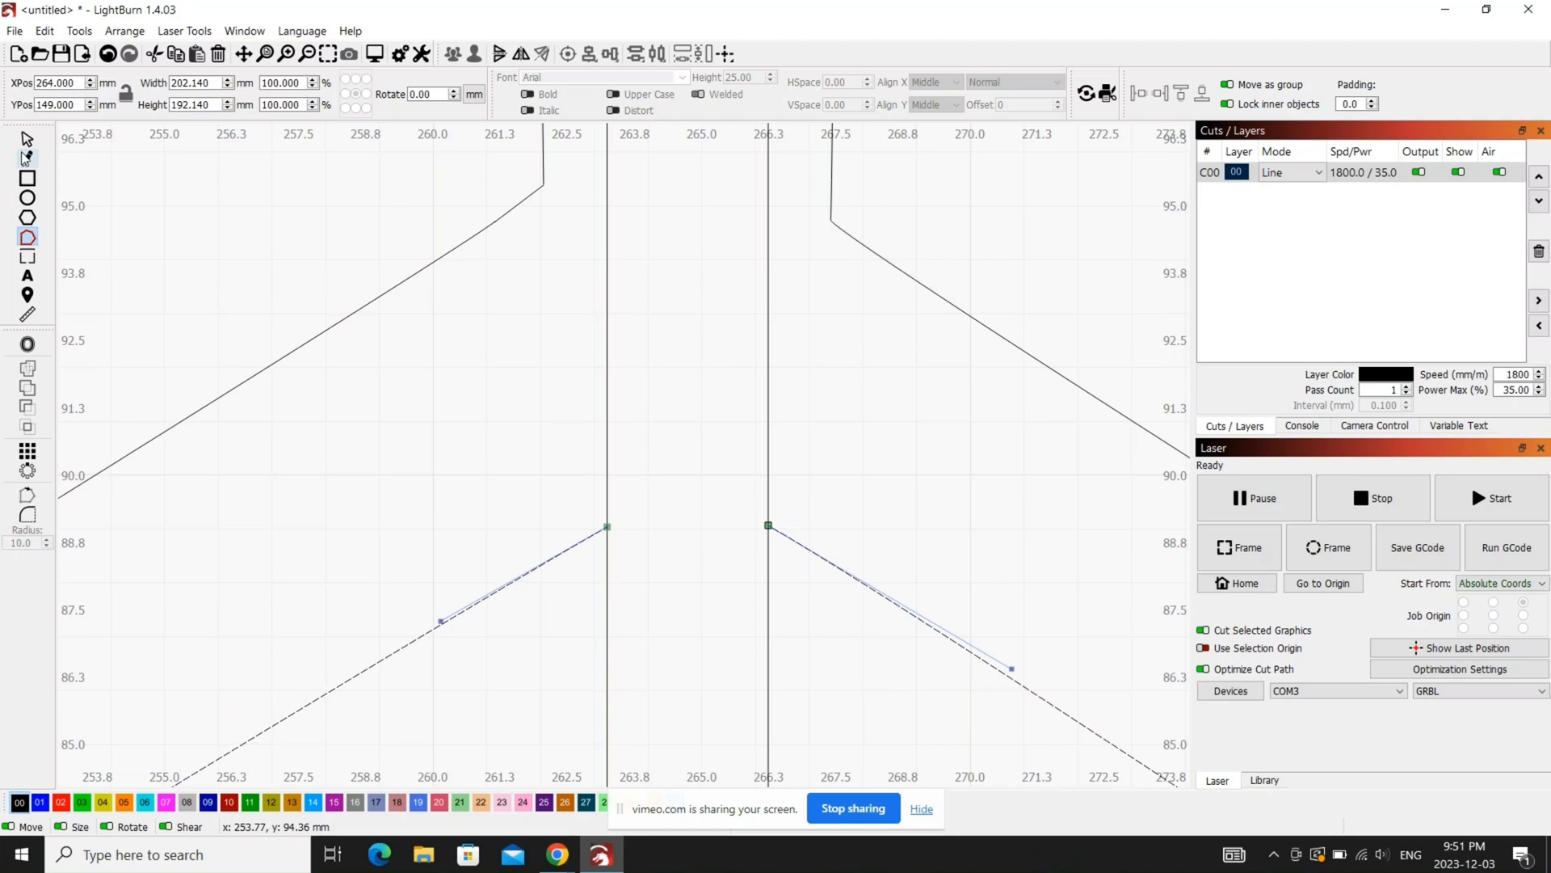
left_click(552, 532)
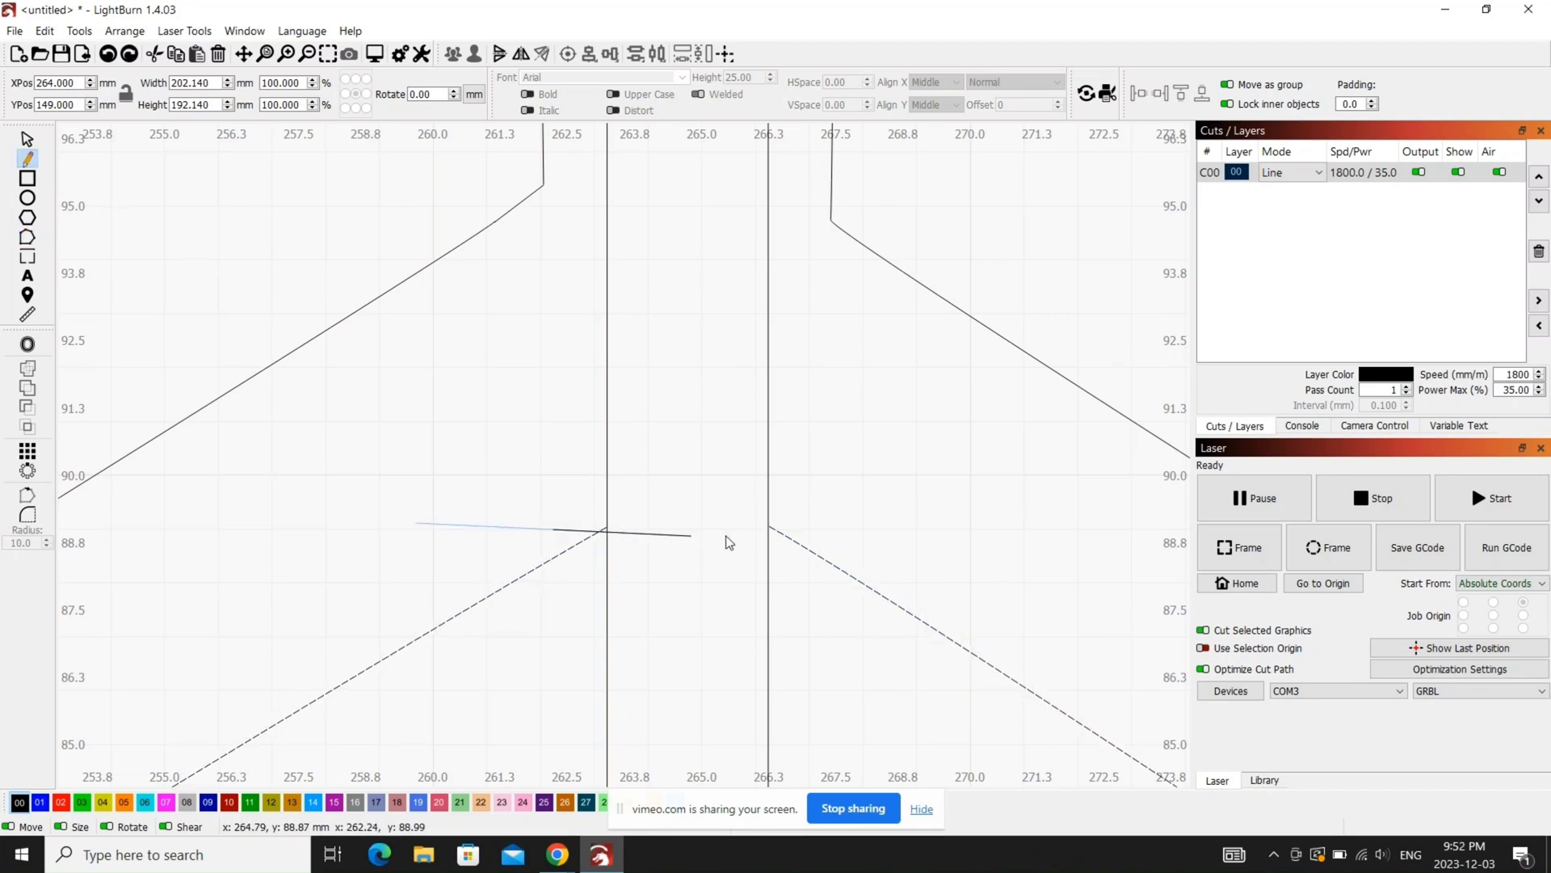
left_click(831, 525)
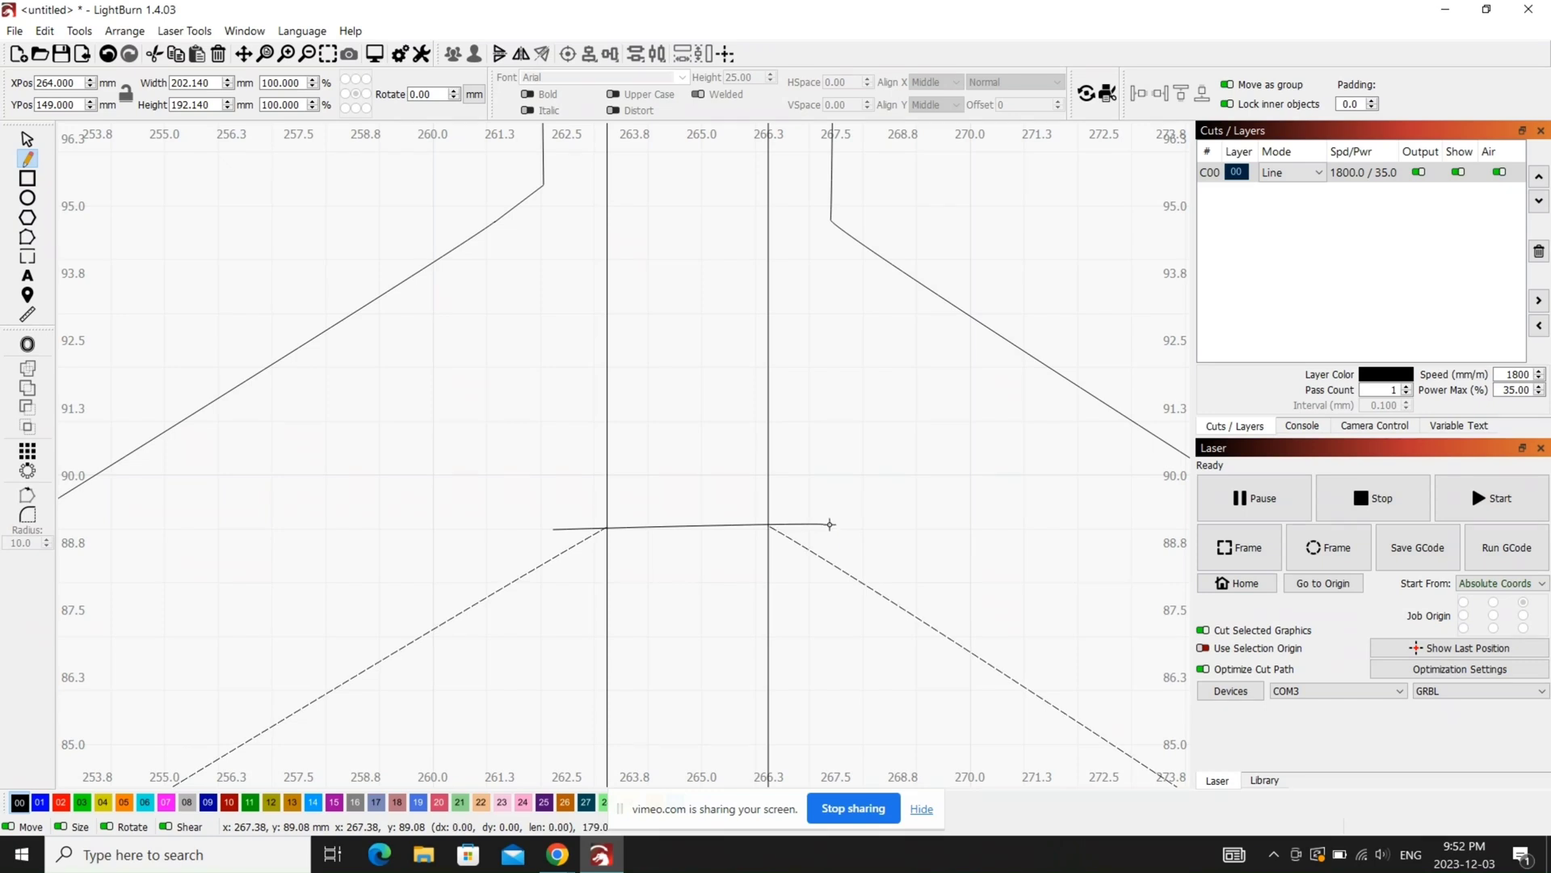
right_click(824, 526)
left_click(28, 237)
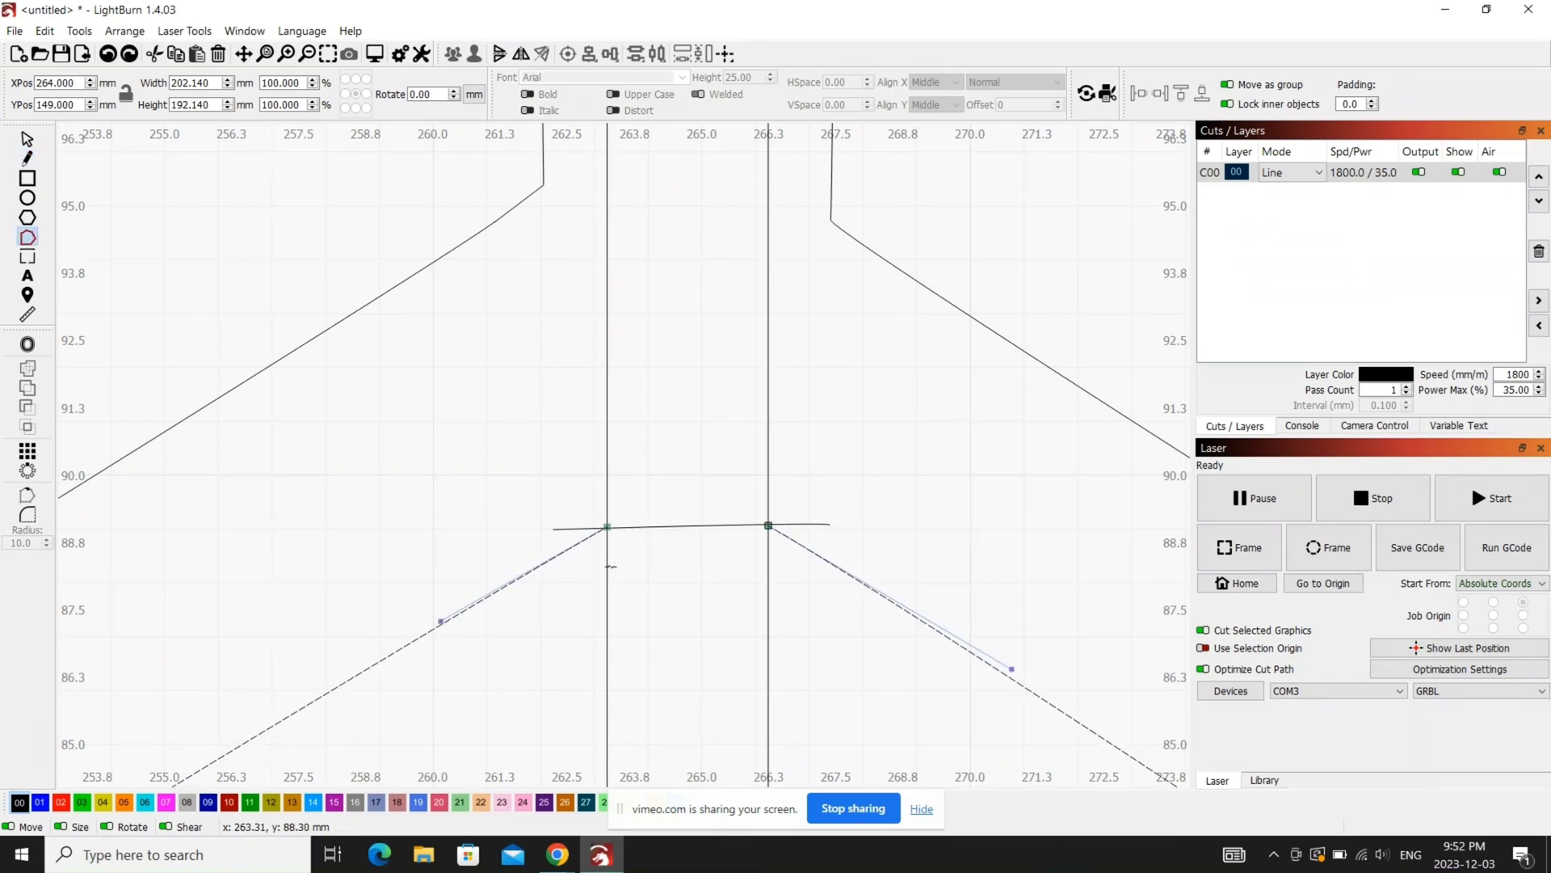
left_click(650, 527)
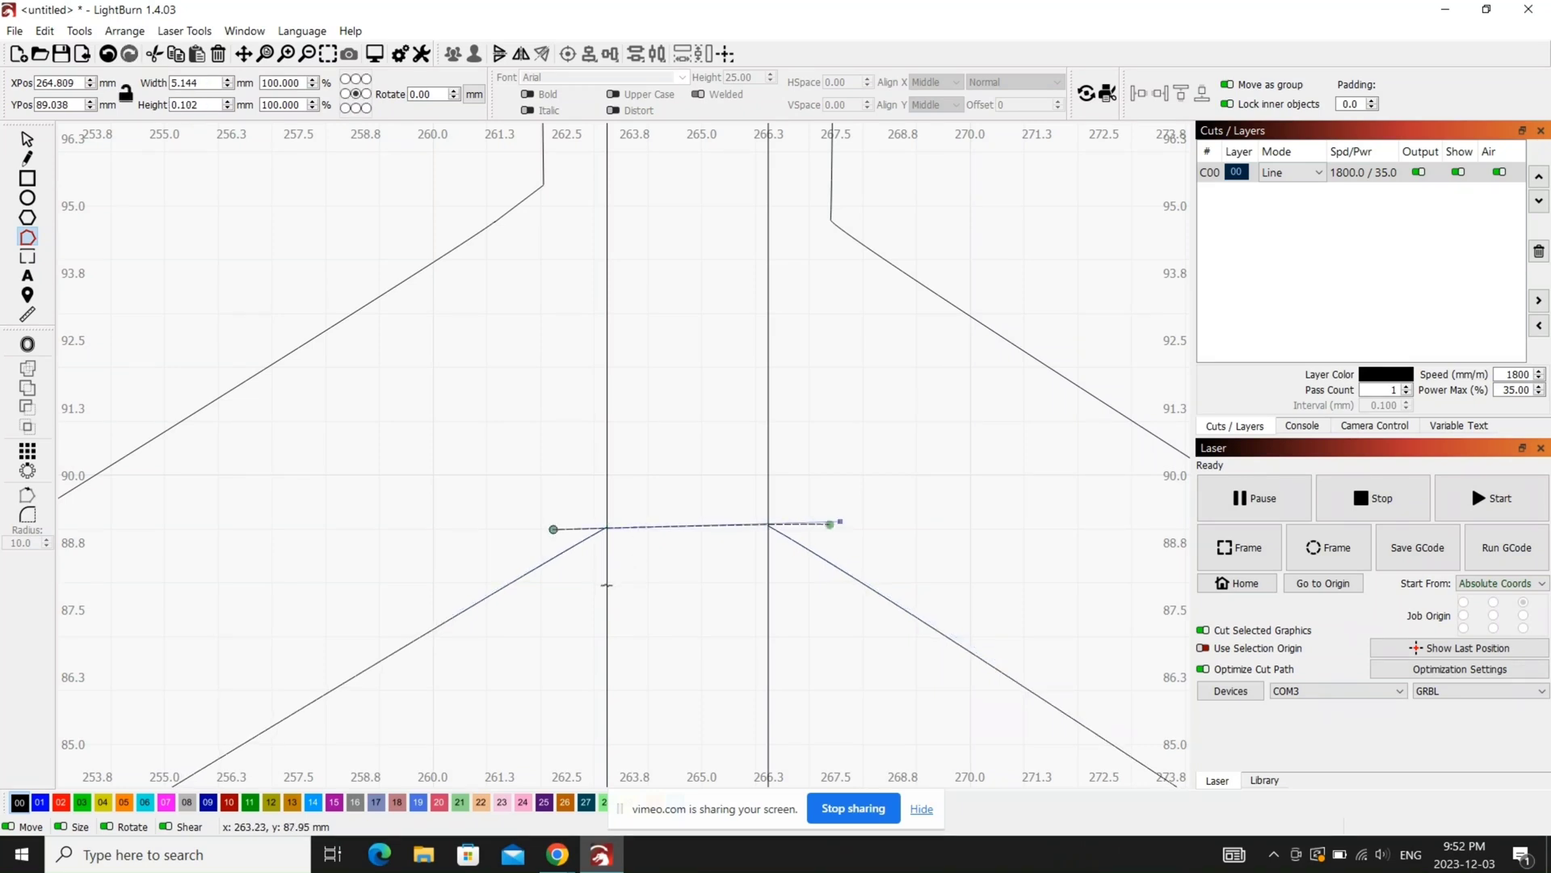
left_click(609, 587)
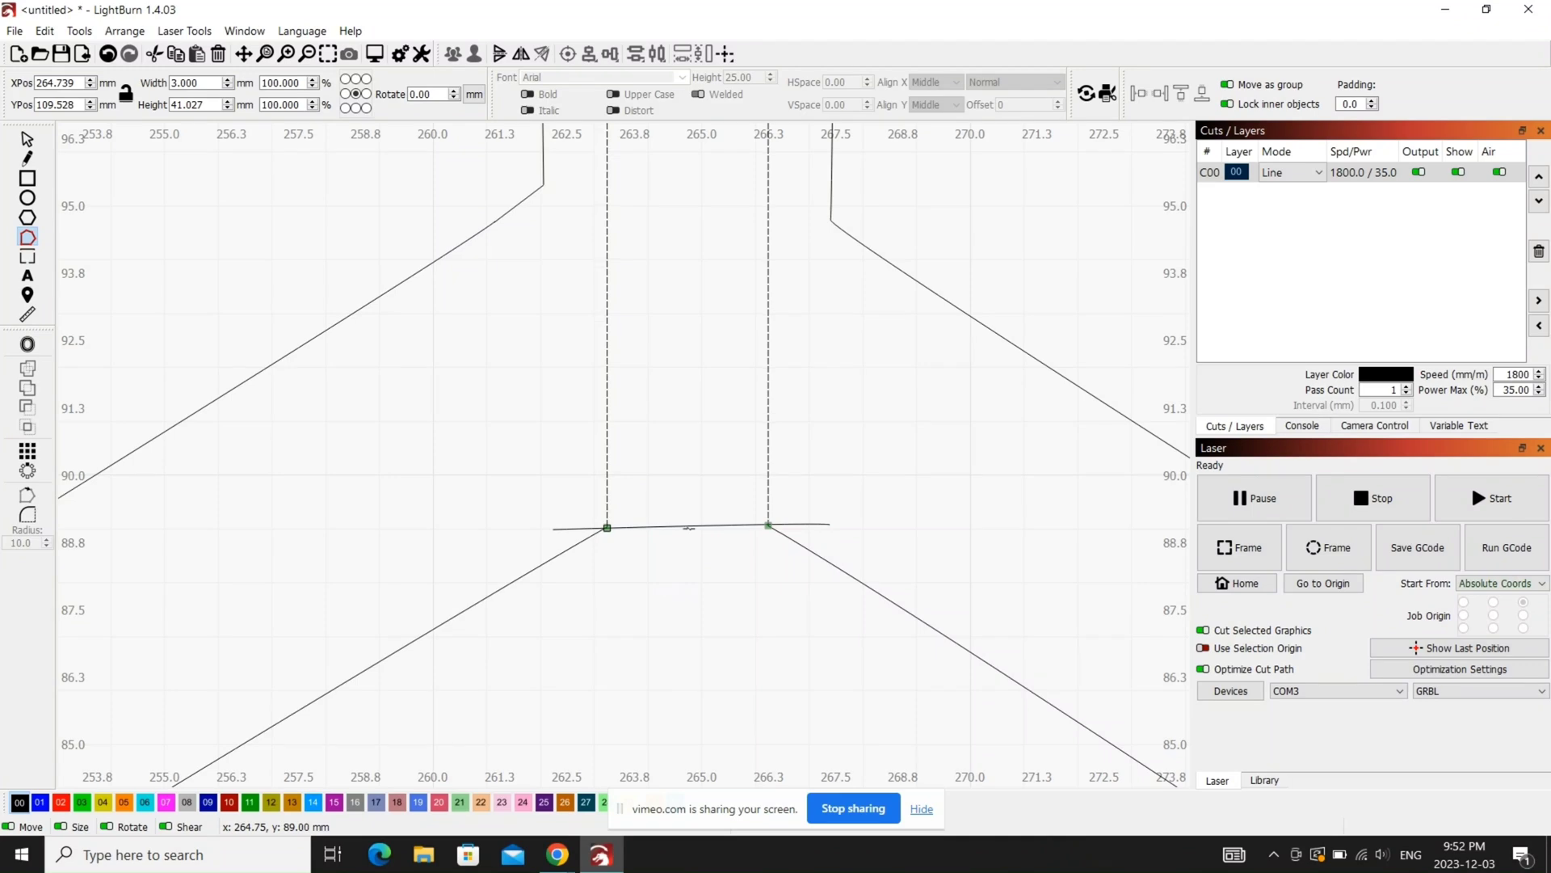
left_click(691, 526)
key("Delete")
scroll(691, 608, "down", 3)
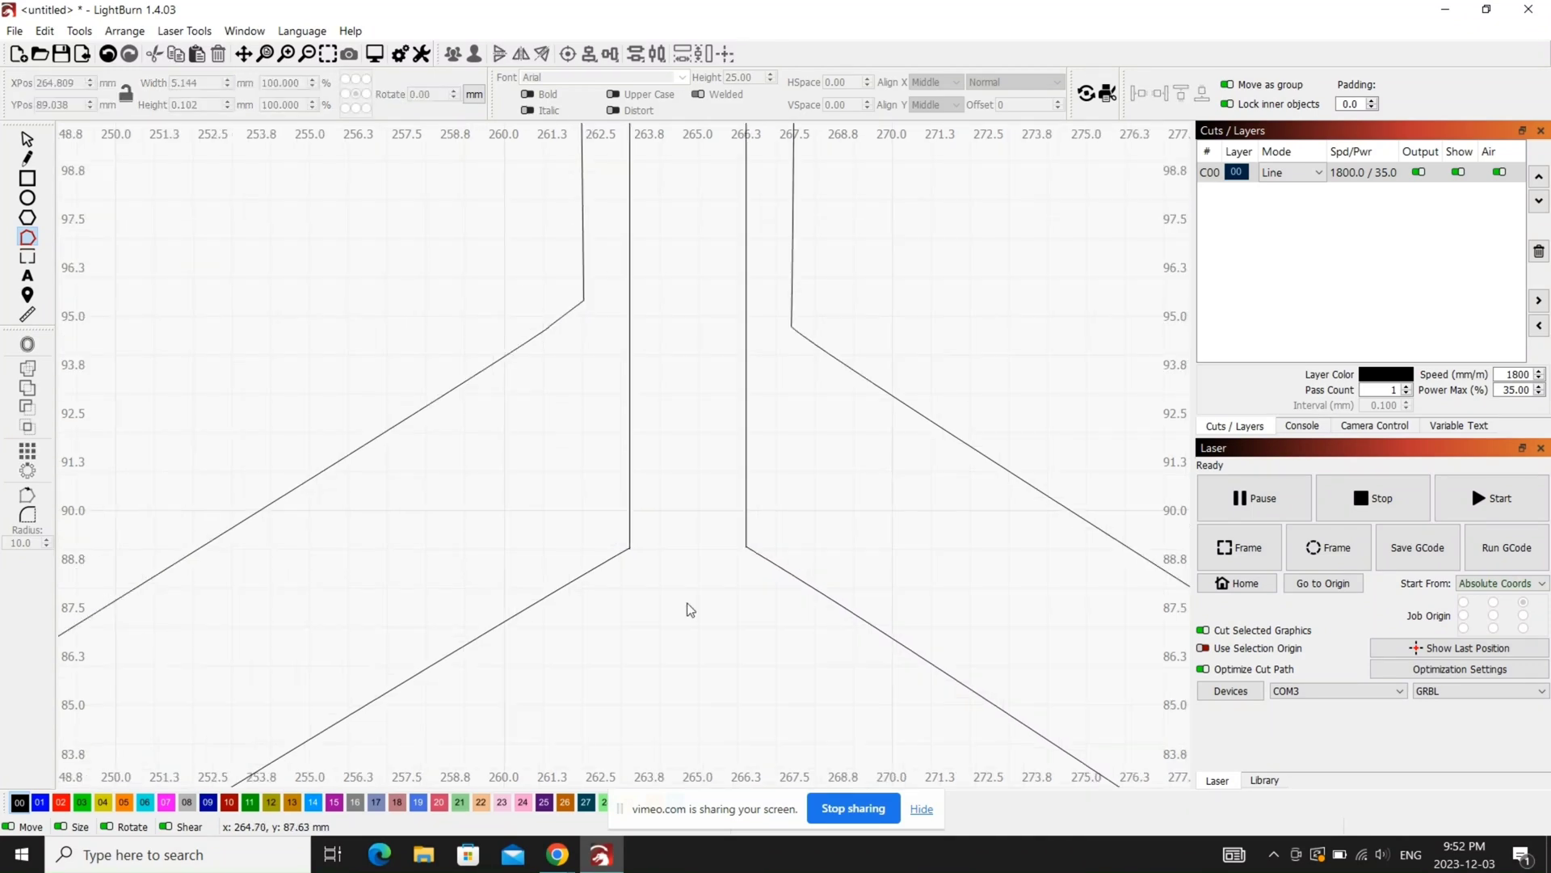
scroll(690, 608, "down", 3)
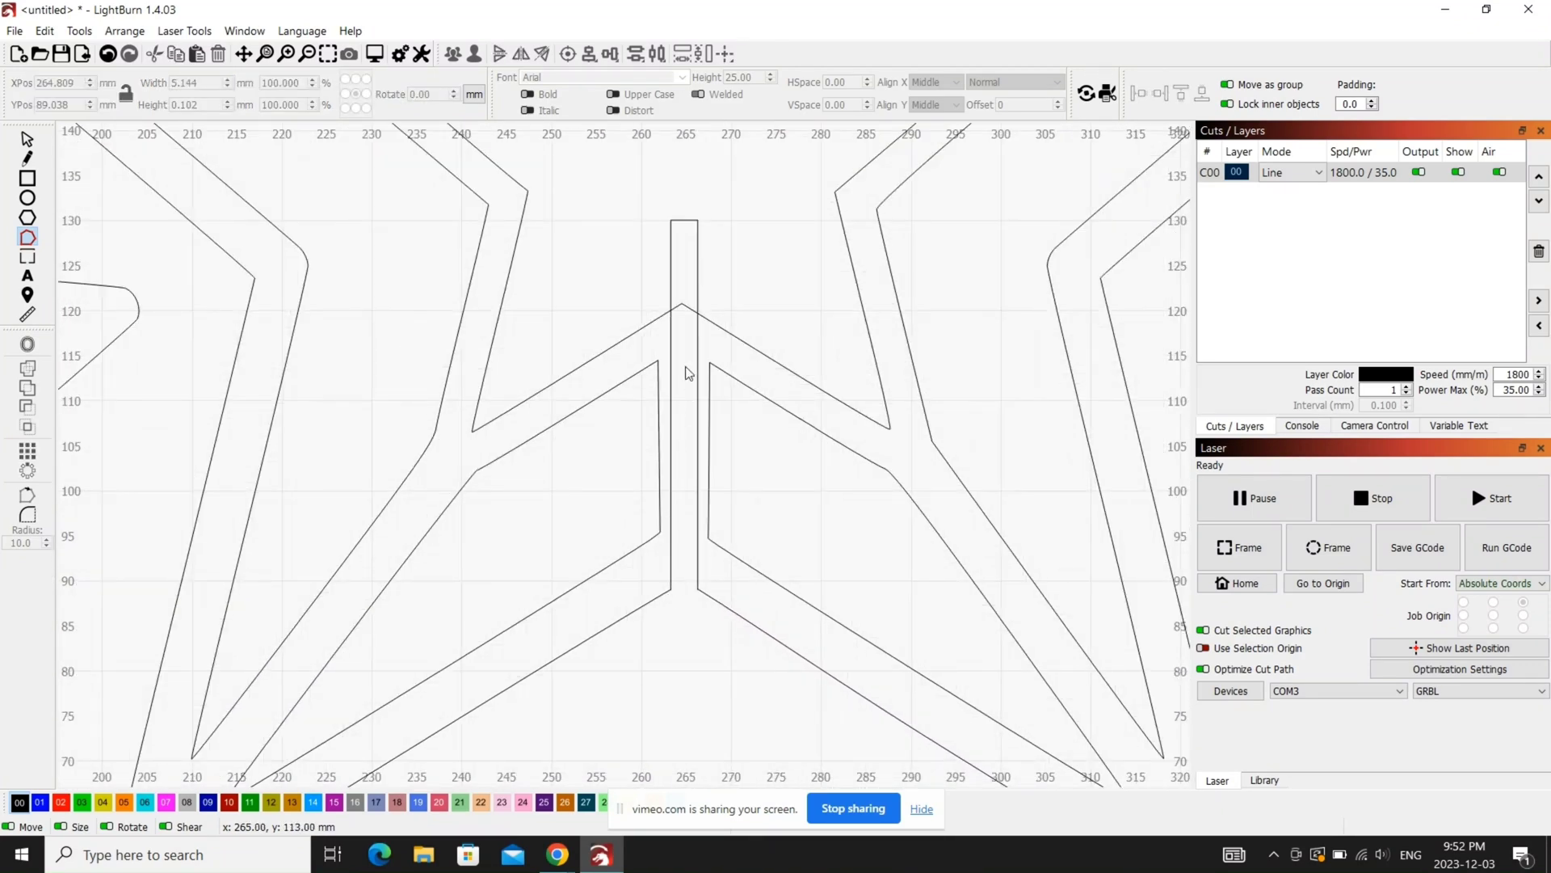
Step: Draw a line across the slot at the upper V apex and trim the rectangle's top above it
scroll(685, 339, "up", 3)
scroll(691, 307, "up", 1)
scroll(659, 379, "up", 4)
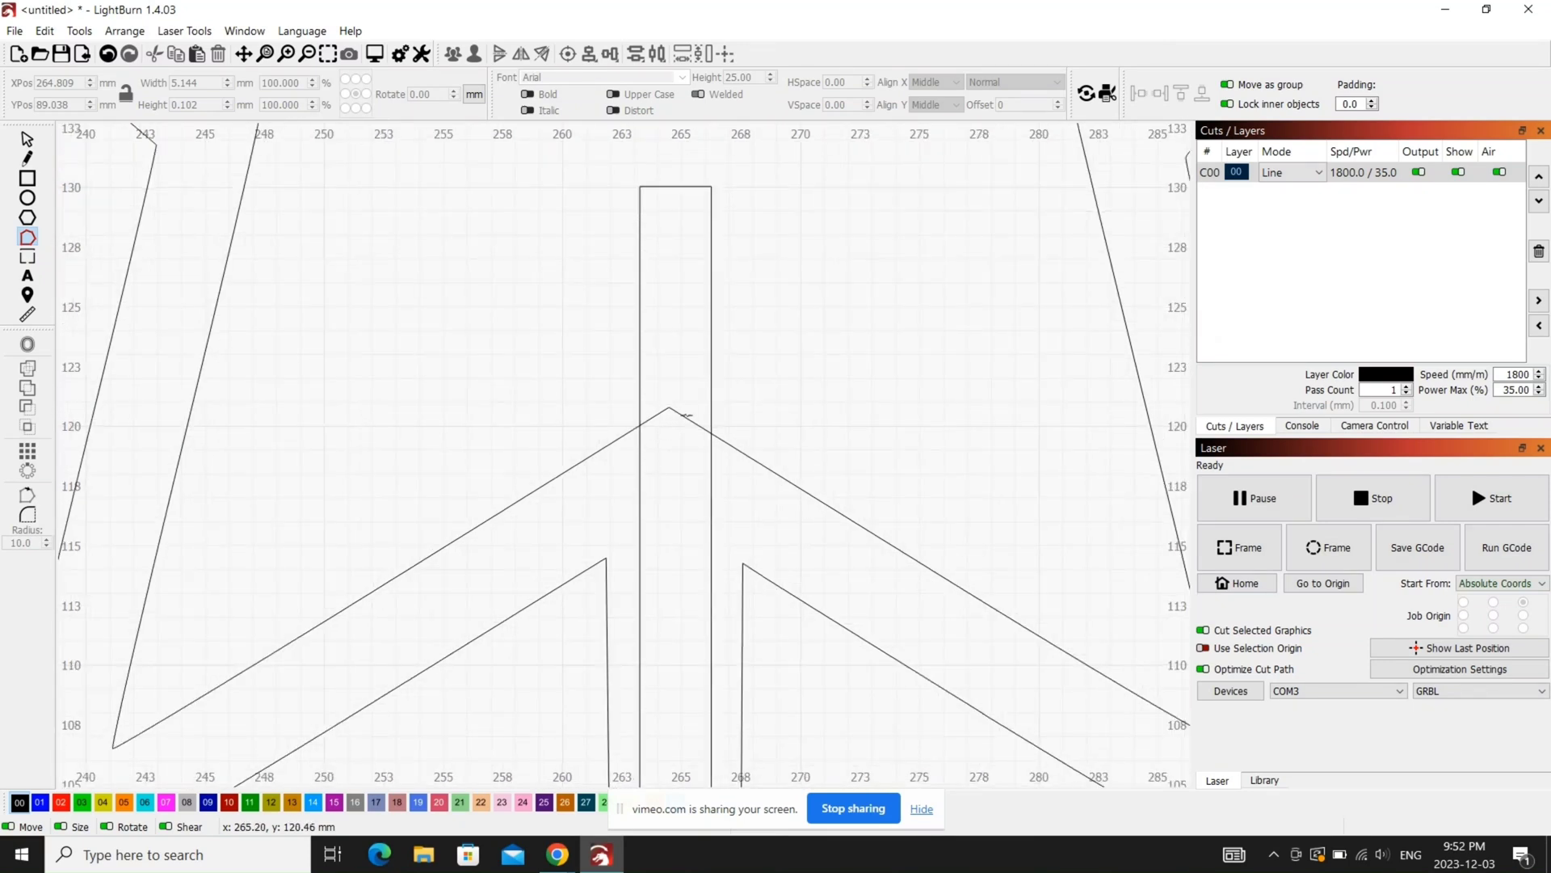
left_click(656, 414)
key("ctrl+grave")
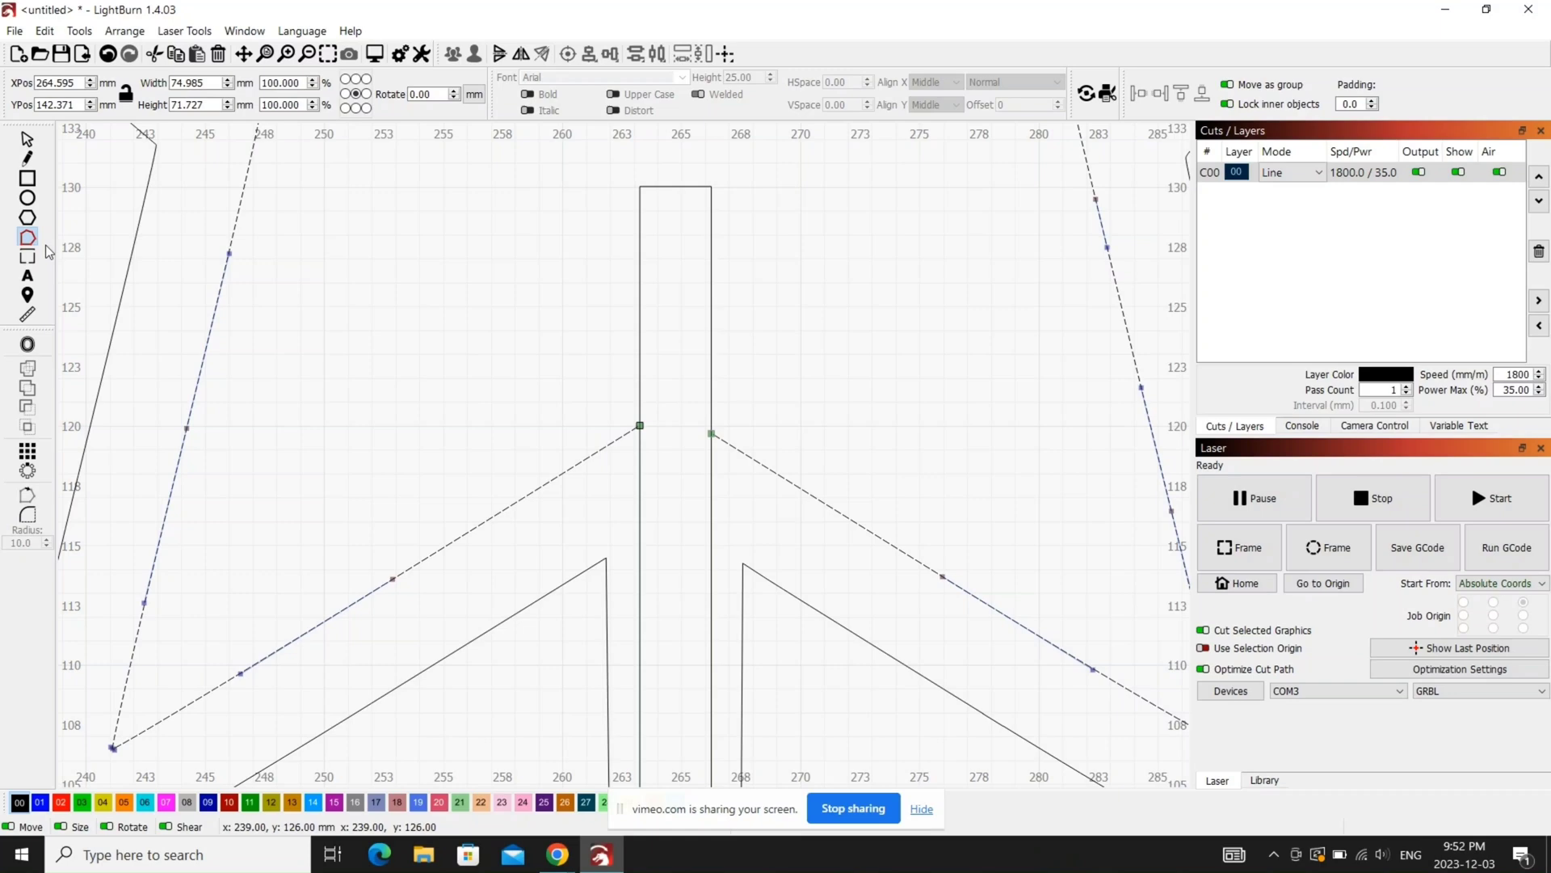
key("ctrl+l")
left_click(610, 426)
left_click(790, 432)
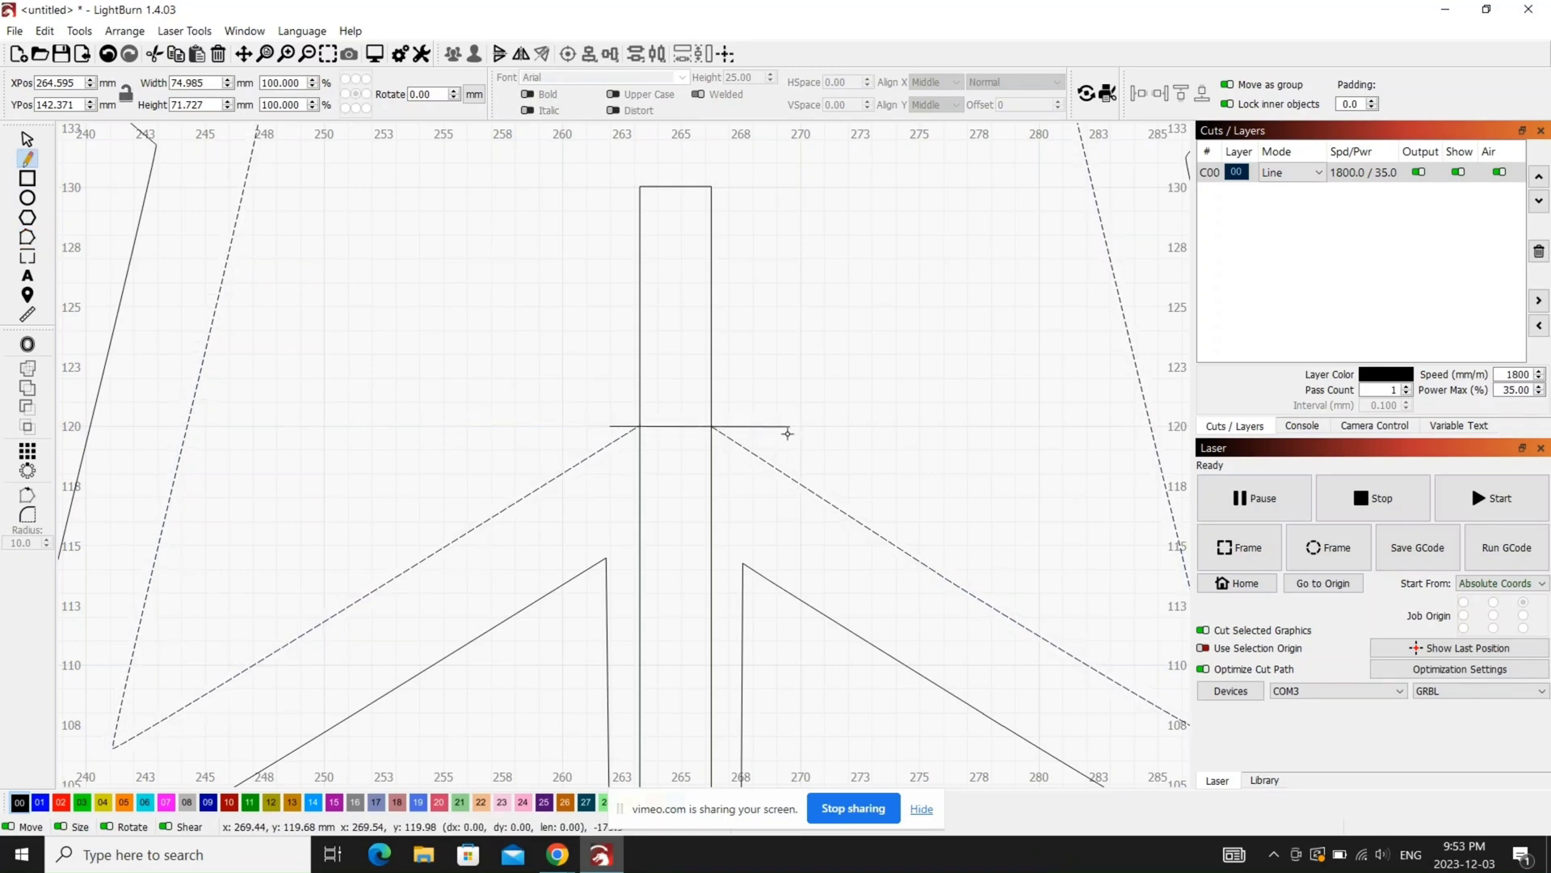
key("ctrl+grave")
key("t")
scroll(683, 424, "down", 8)
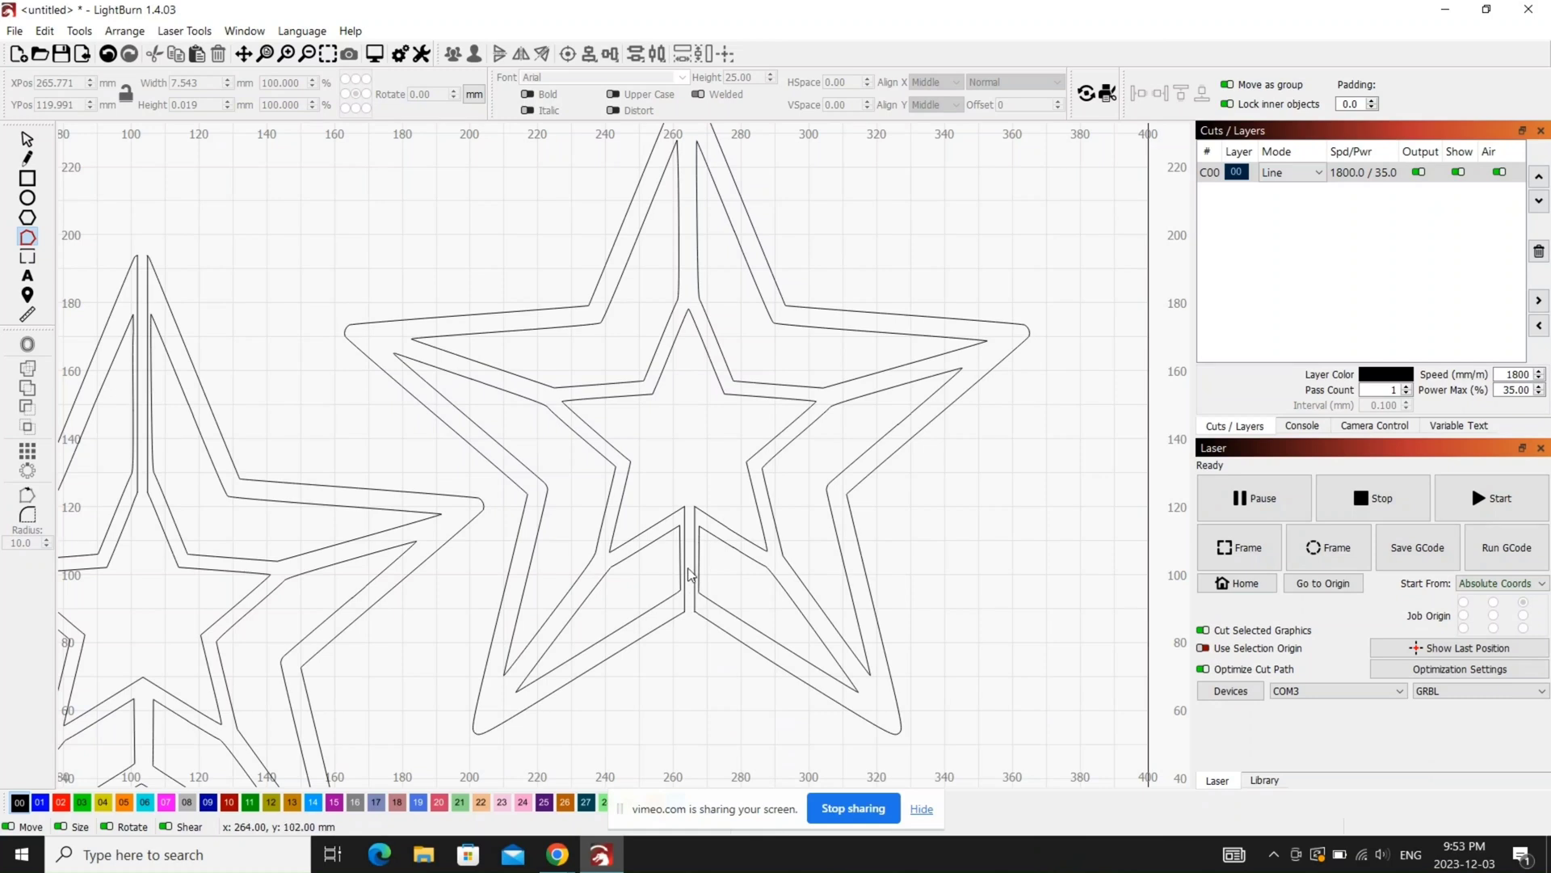
scroll(929, 519, "down", 1)
scroll(929, 519, "down", 1)
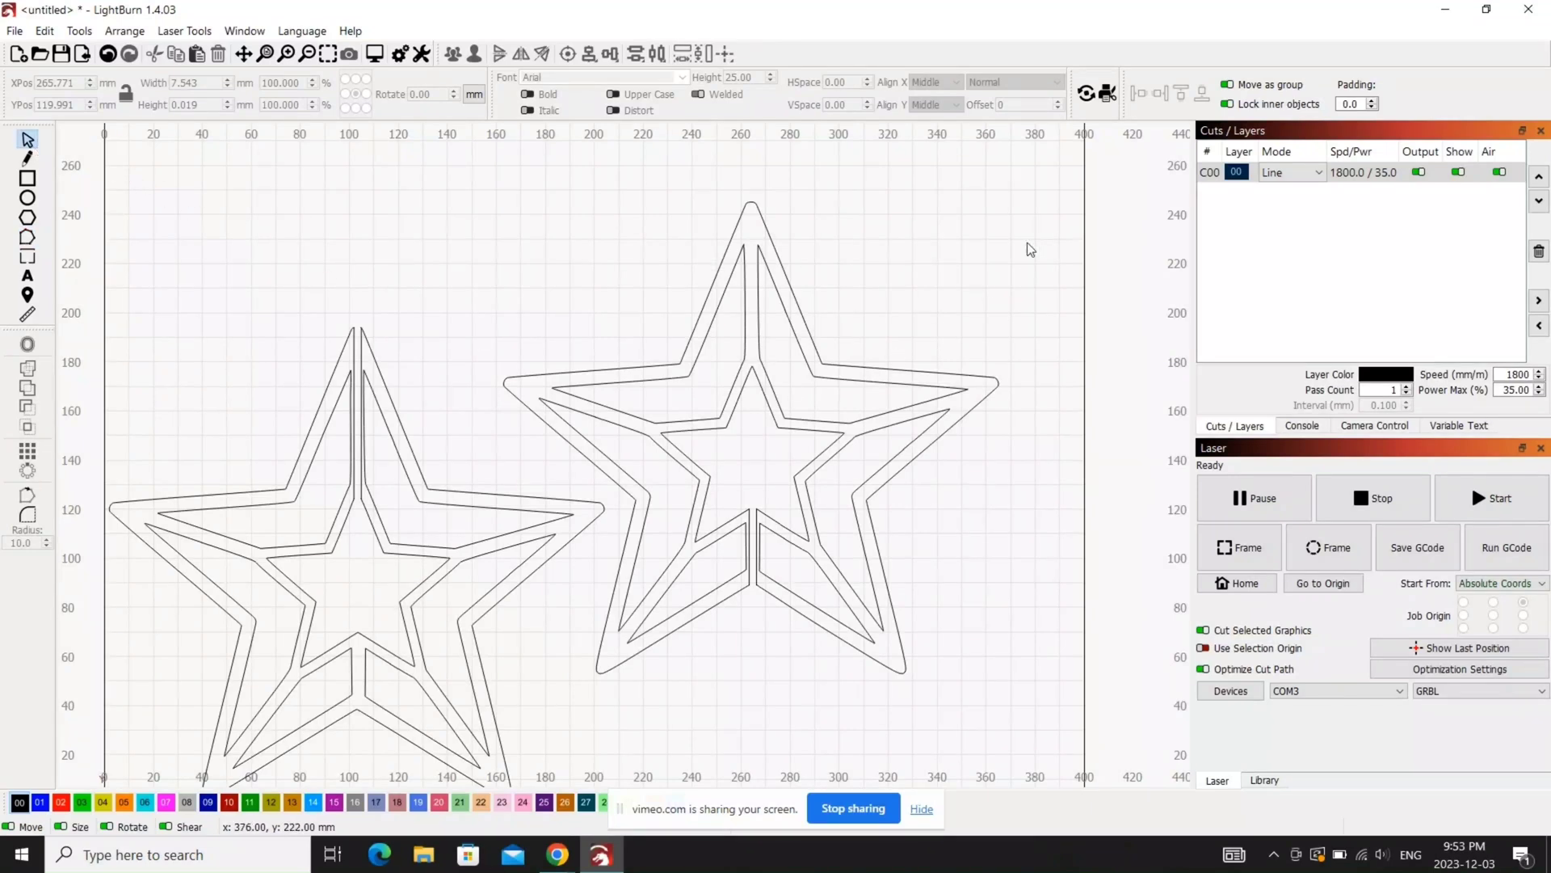
Step: Group the right star's ten outline and slot shapes, then select all the left star's shapes
right_click(1026, 211)
left_click(951, 323)
left_click_drag(1039, 188, 623, 711)
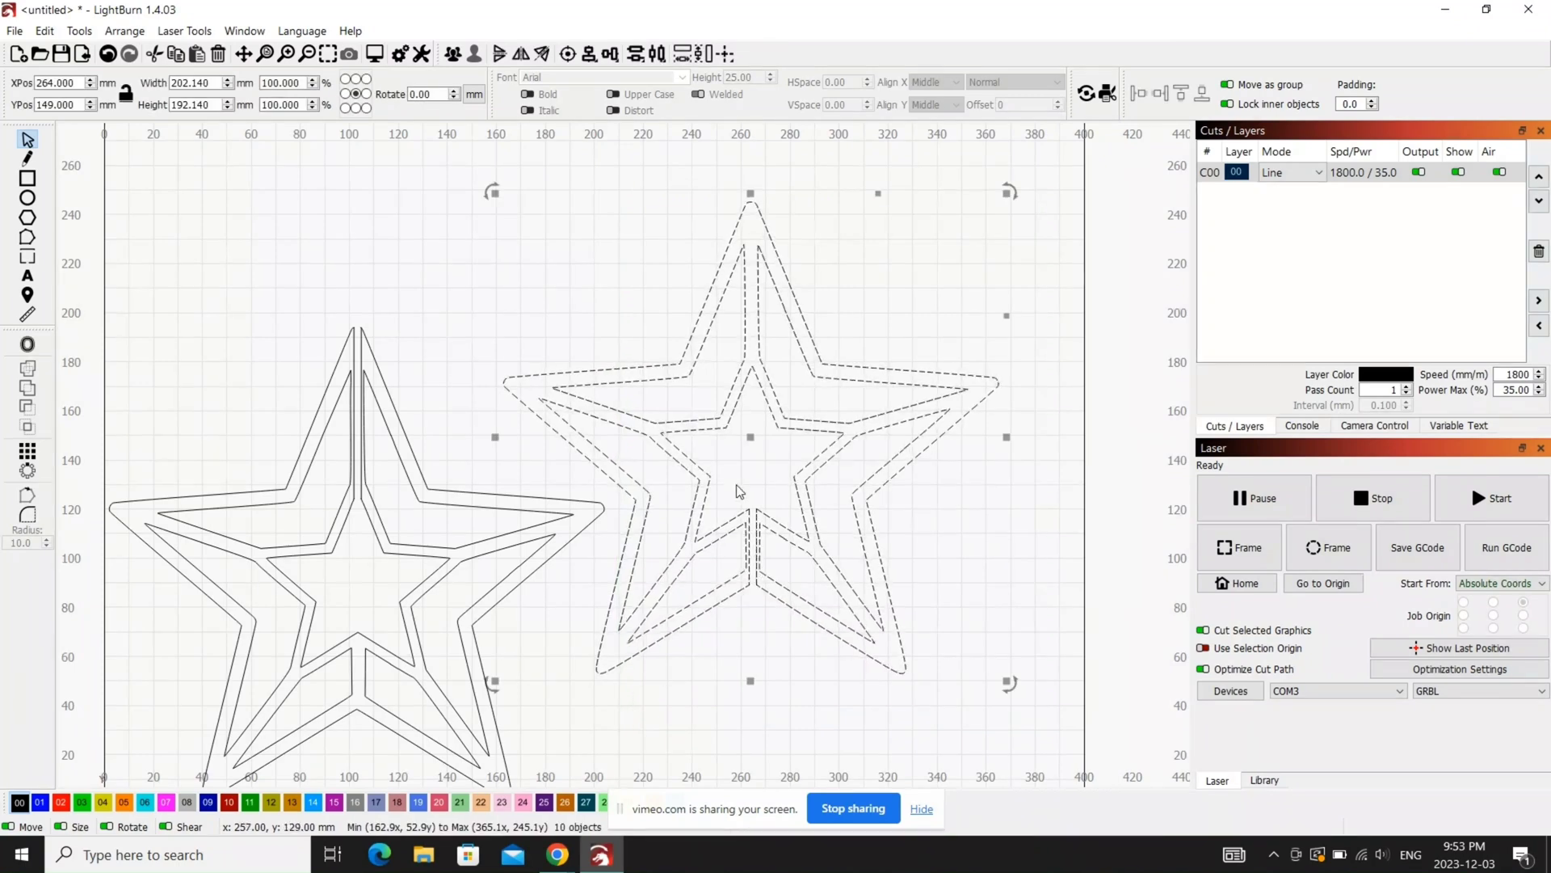
right_click(754, 467)
left_click(800, 612)
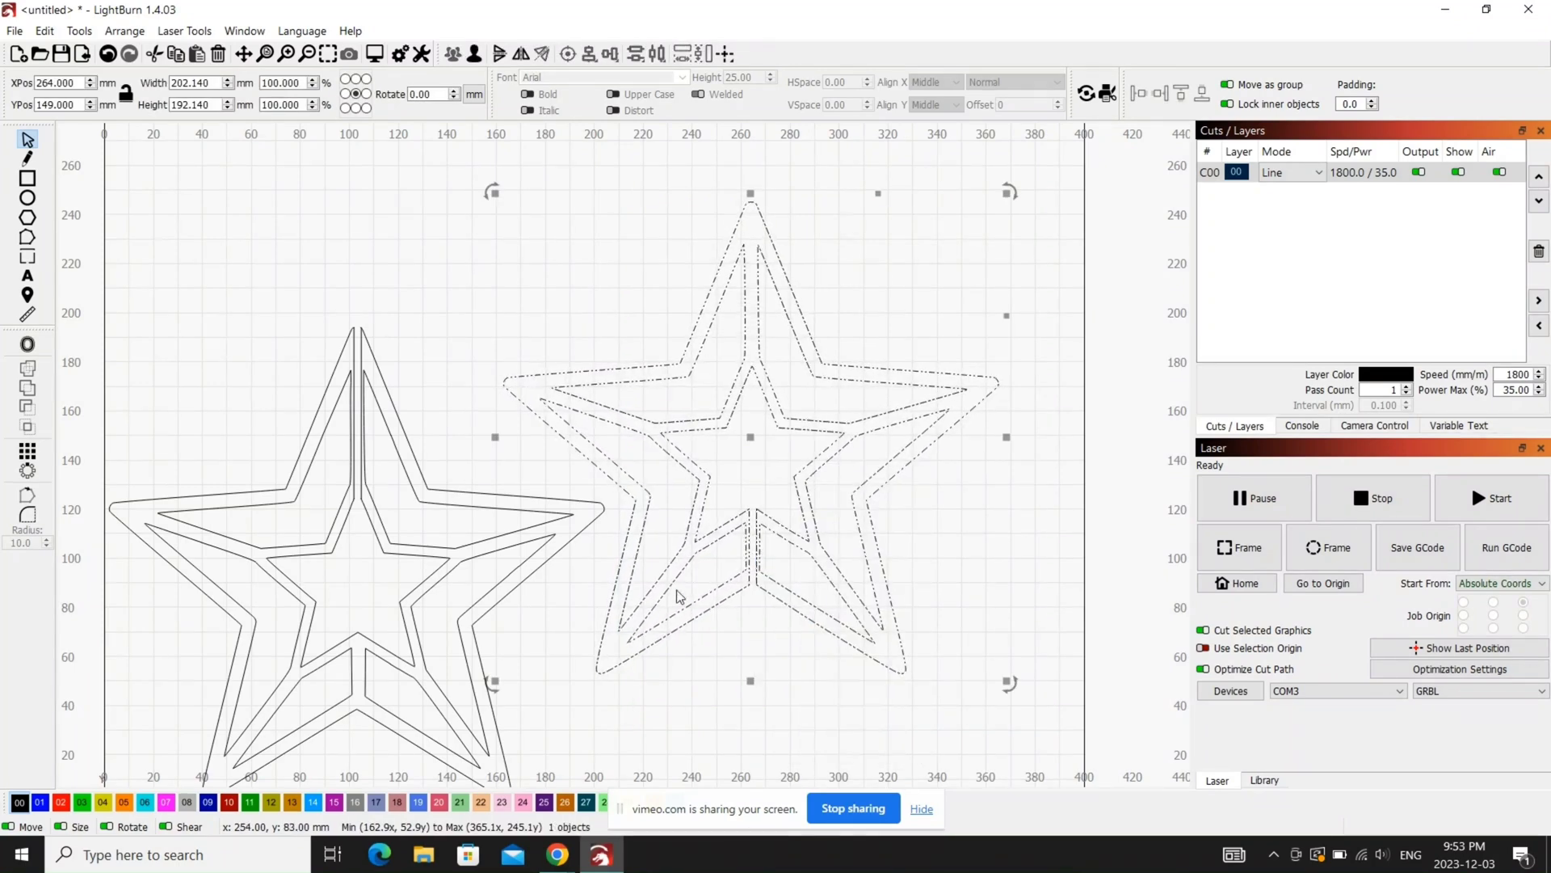
left_click_drag(483, 335, 182, 798)
right_click(412, 323)
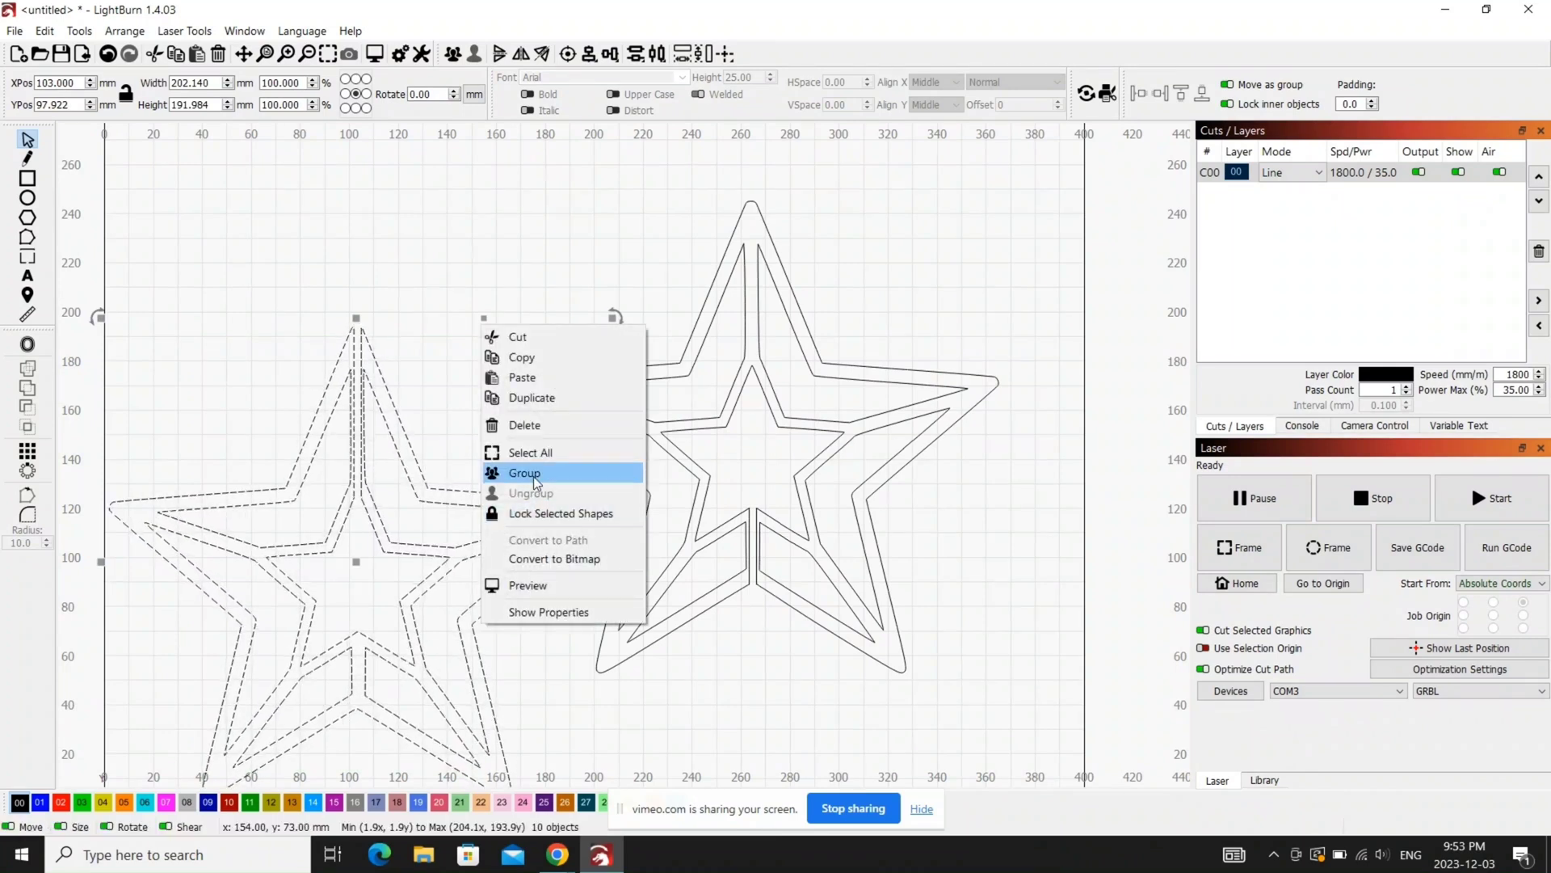